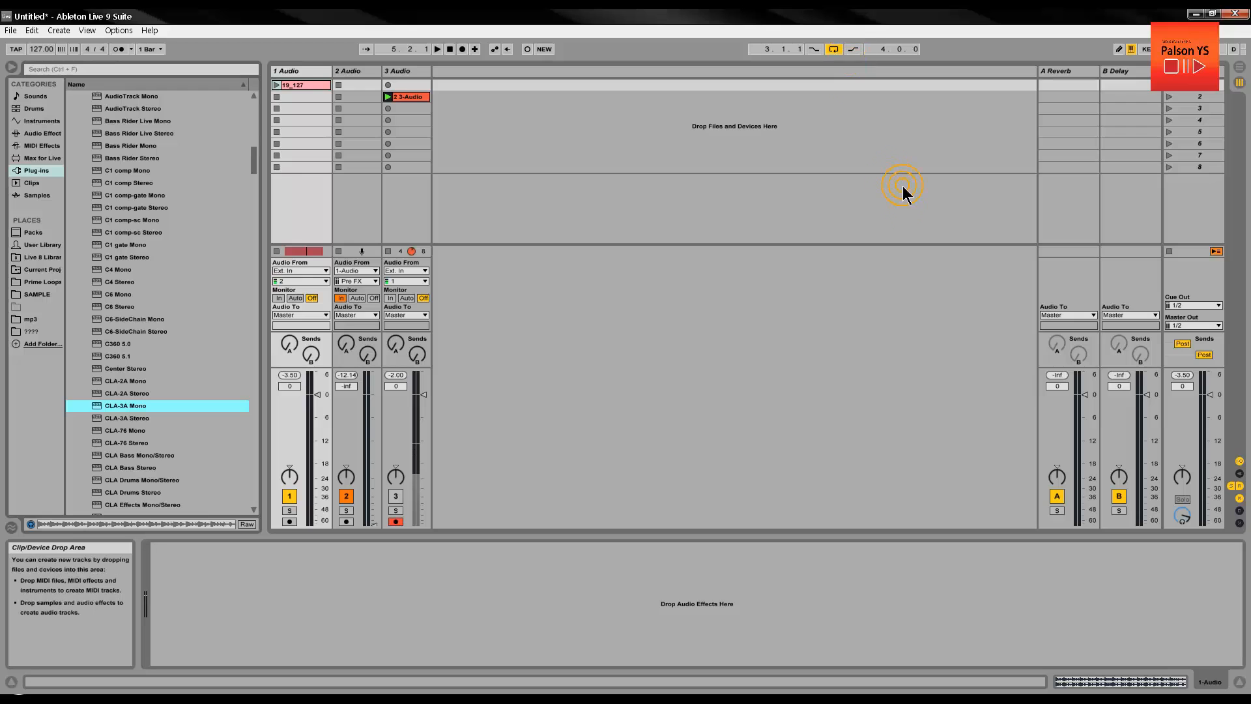
pyautogui.click(641, 221)
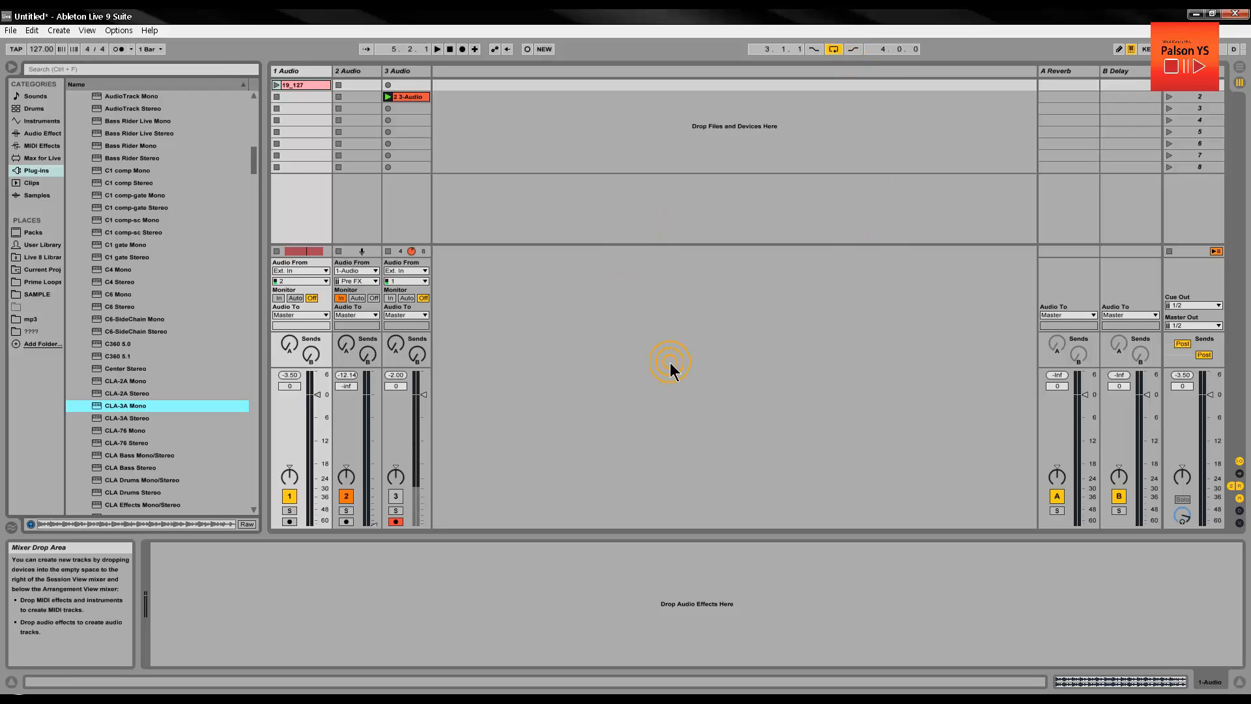
pyautogui.click(634, 463)
# Play the 19_127 clip while lowering the 1 Audio track's volume to -6.1 dB, and stop playback.
pyautogui.click(314, 84)
pyautogui.click(634, 499)
pyautogui.click(276, 85)
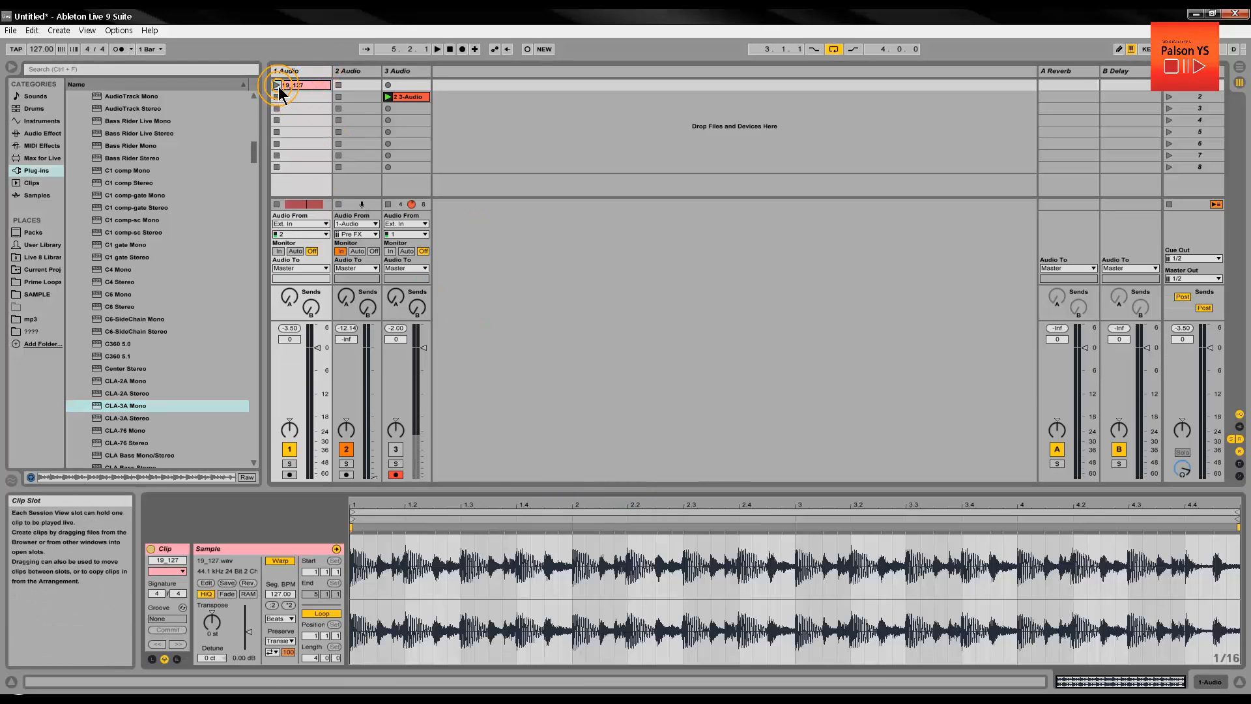
pyautogui.moveTo(319, 336)
pyautogui.mouseDown()
pyautogui.moveTo(313, 354)
pyautogui.moveTo(320, 342)
pyautogui.mouseUp()
pyautogui.click(277, 85)
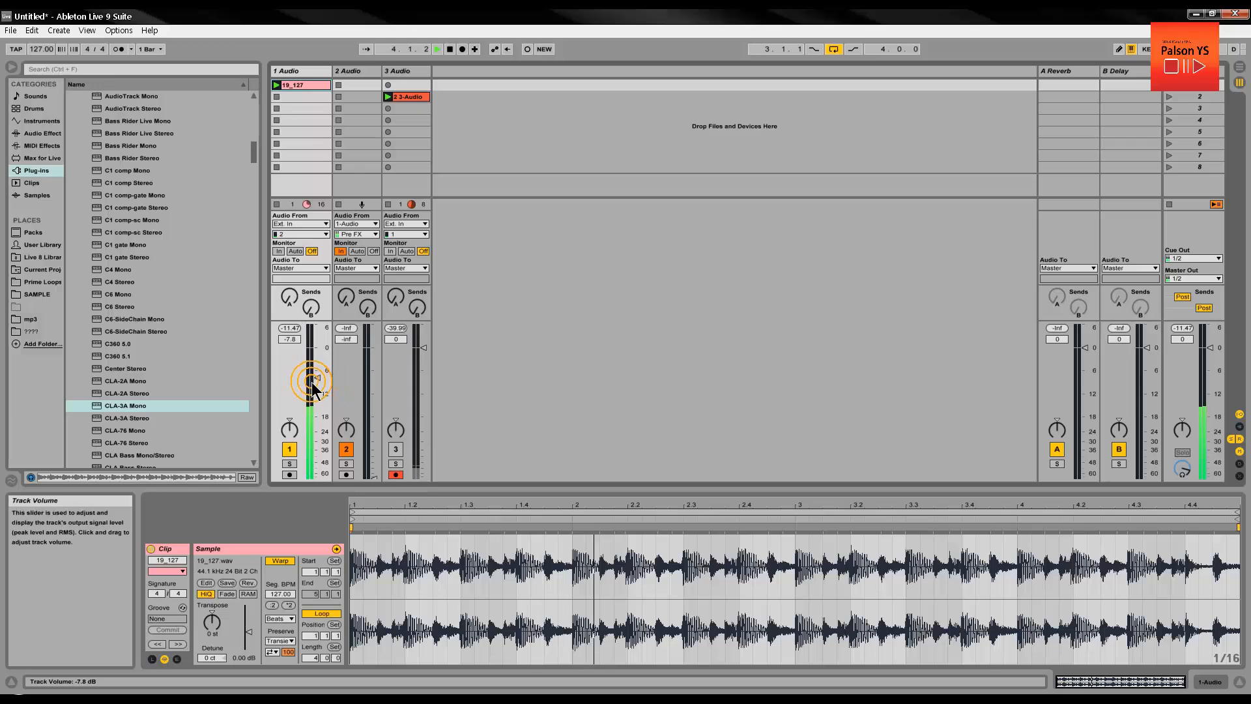
pyautogui.moveTo(317, 382); pyautogui.dragTo(316, 379)
pyautogui.press('space')
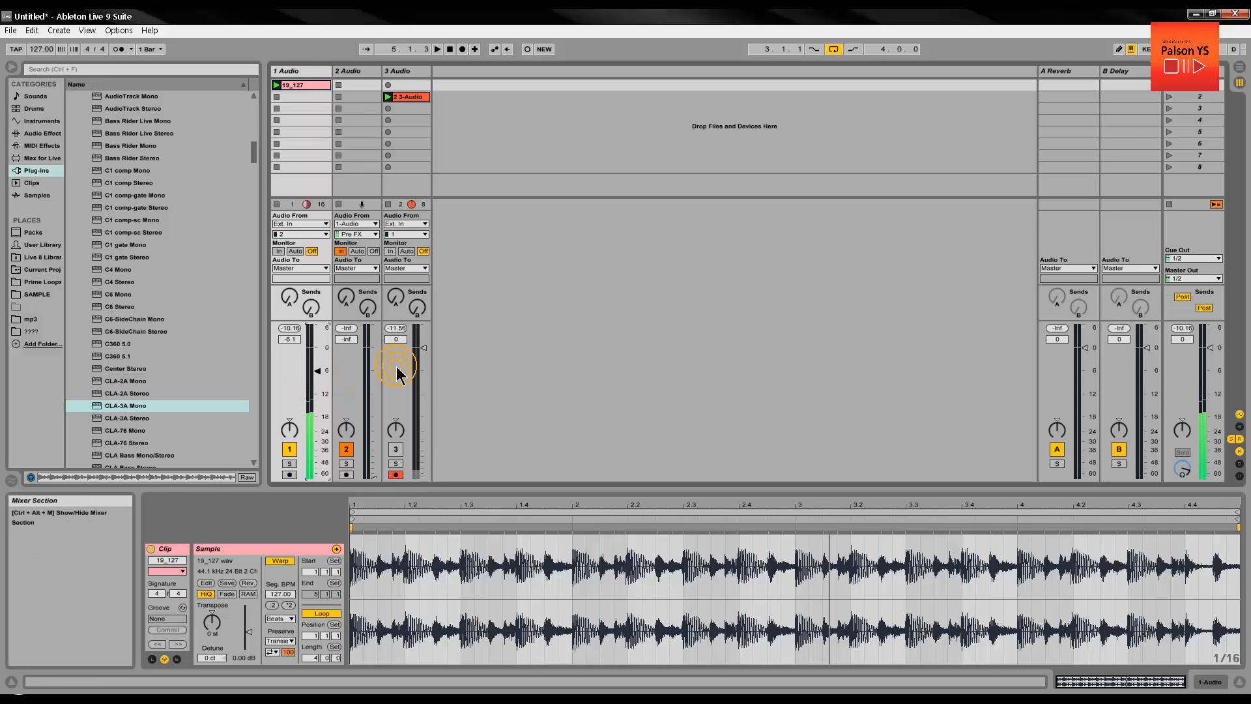
# Inspect the effect device areas of the 1 Audio and 2 Audio tracks.
pyautogui.doubleClick(296, 72)
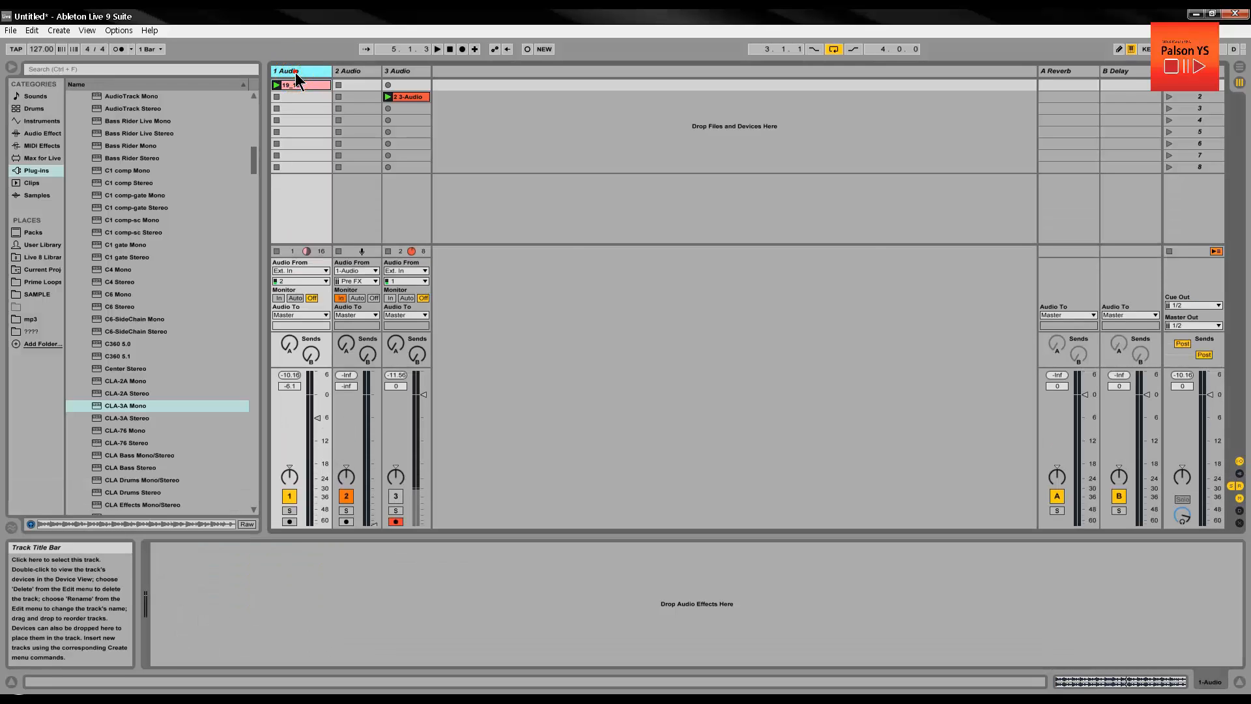
pyautogui.click(348, 73)
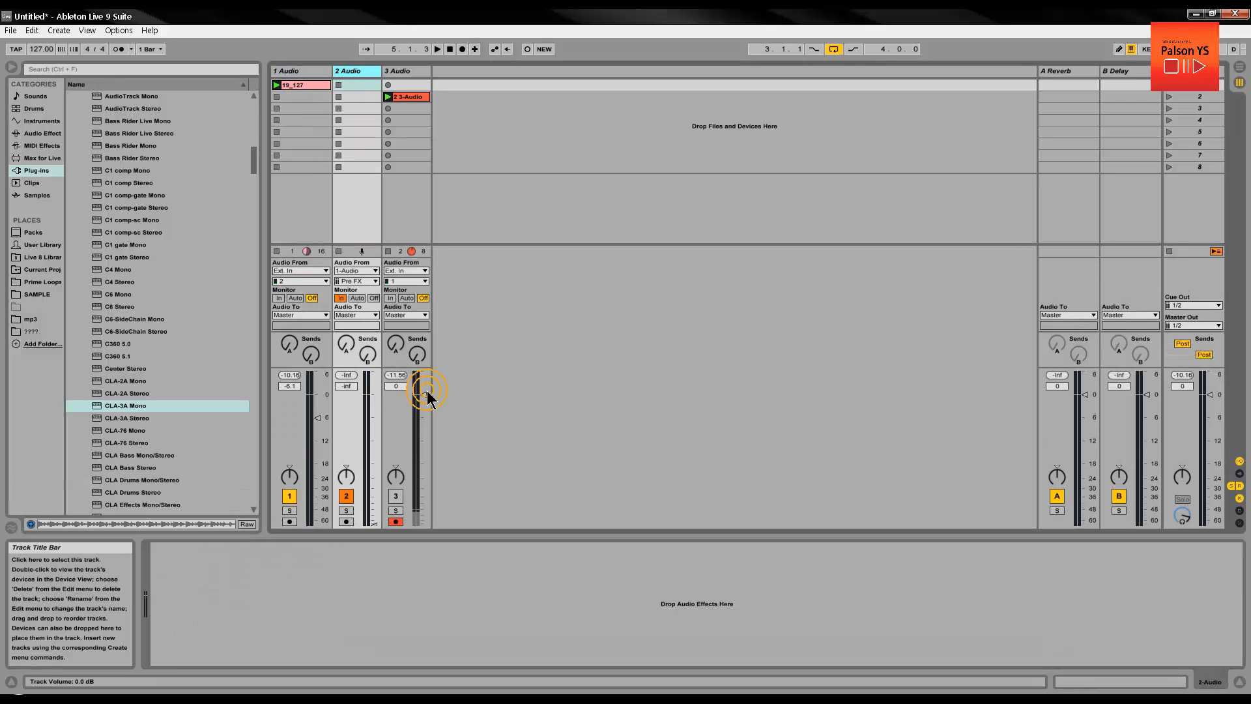
pyautogui.click(329, 465)
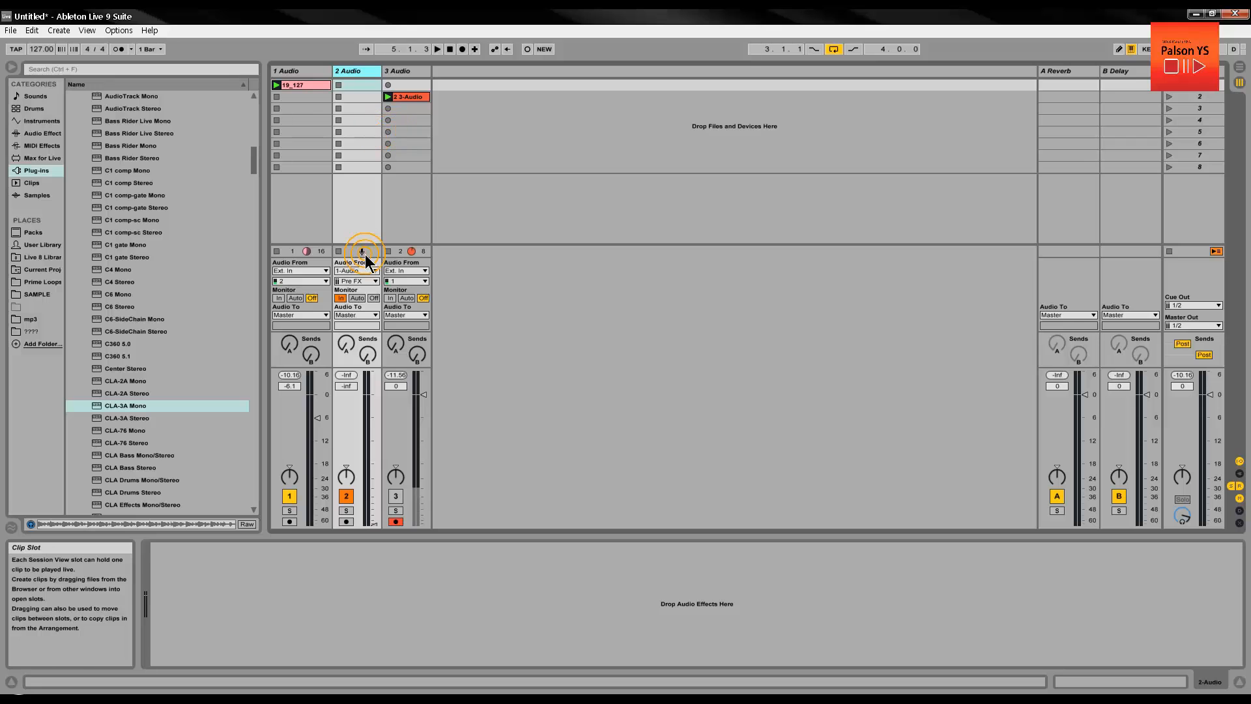
pyautogui.click(367, 104)
pyautogui.click(369, 73)
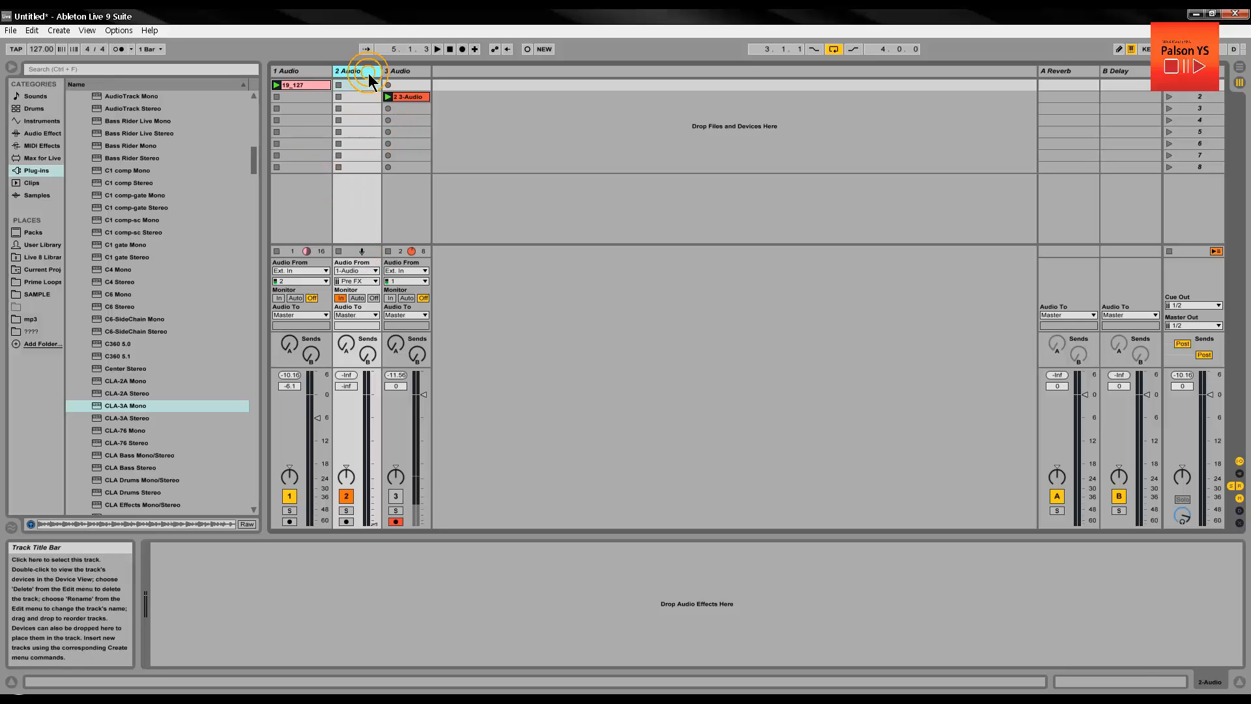
# Add the CLA-3A Stereo plug-in to the 1 Audio track and place its window in the empty mixer area.
pyautogui.click(317, 70)
pyautogui.click(266, 104)
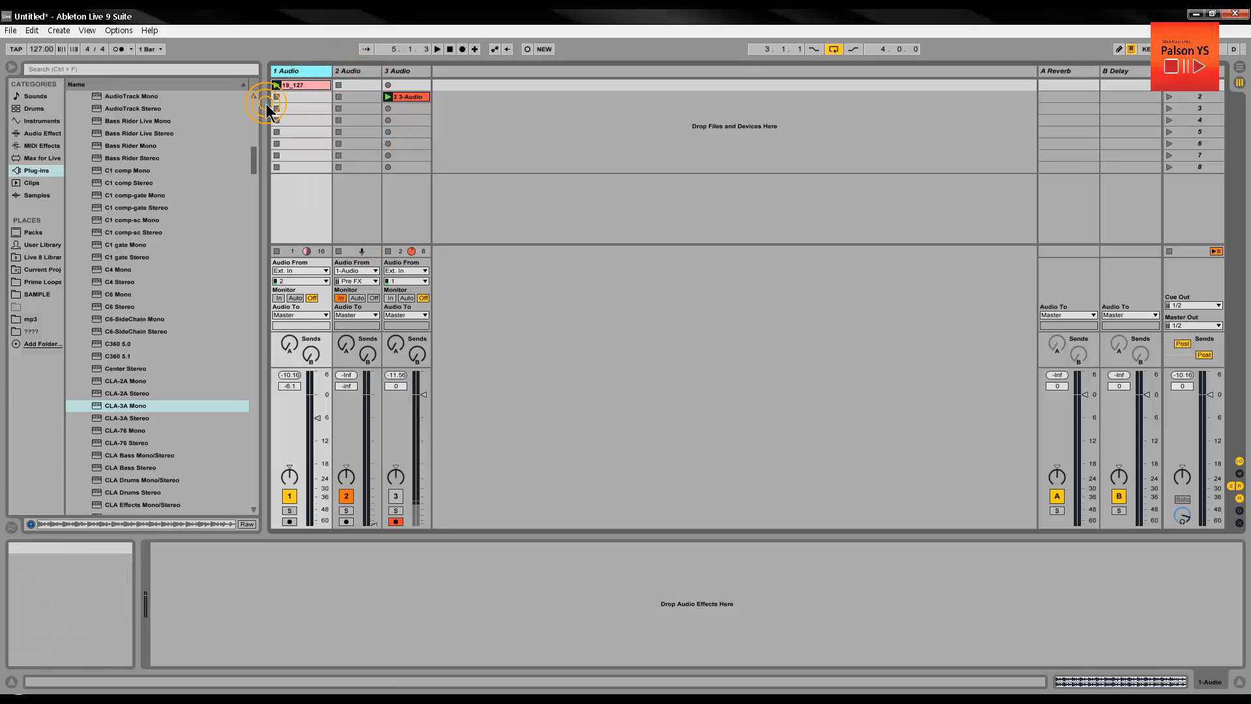
pyautogui.click(97, 408)
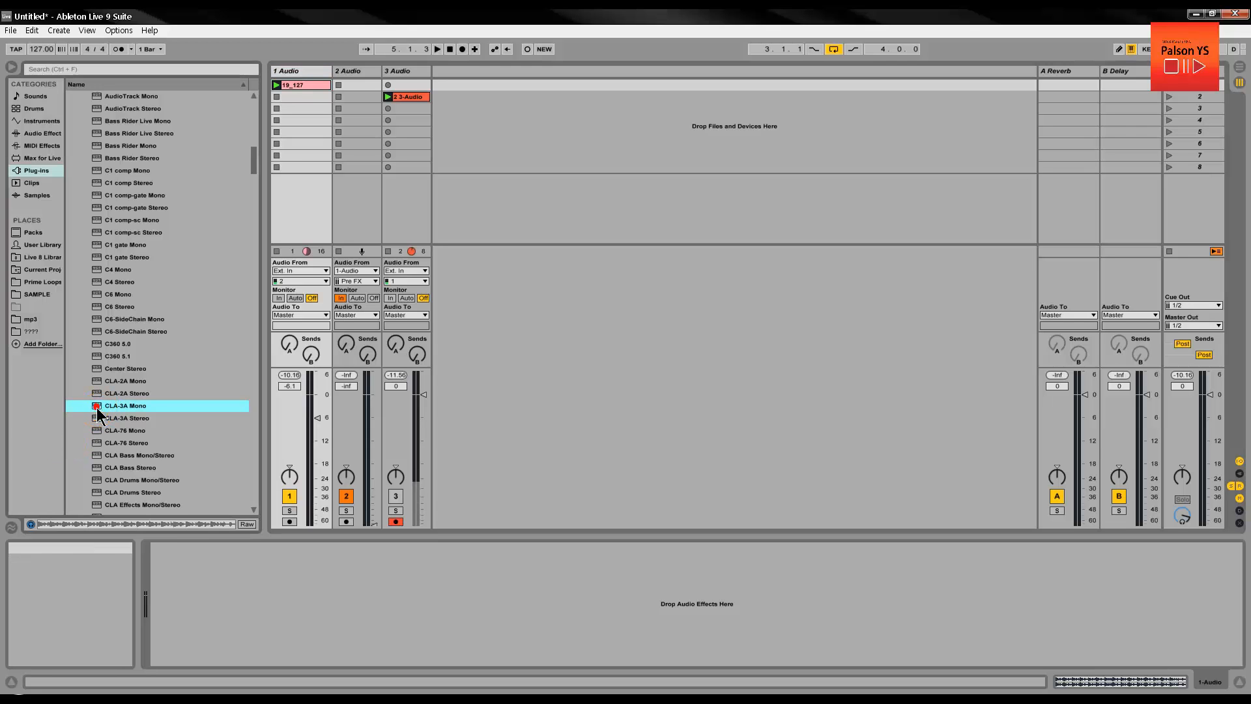
pyautogui.moveTo(97, 419); pyautogui.dragTo(170, 579)
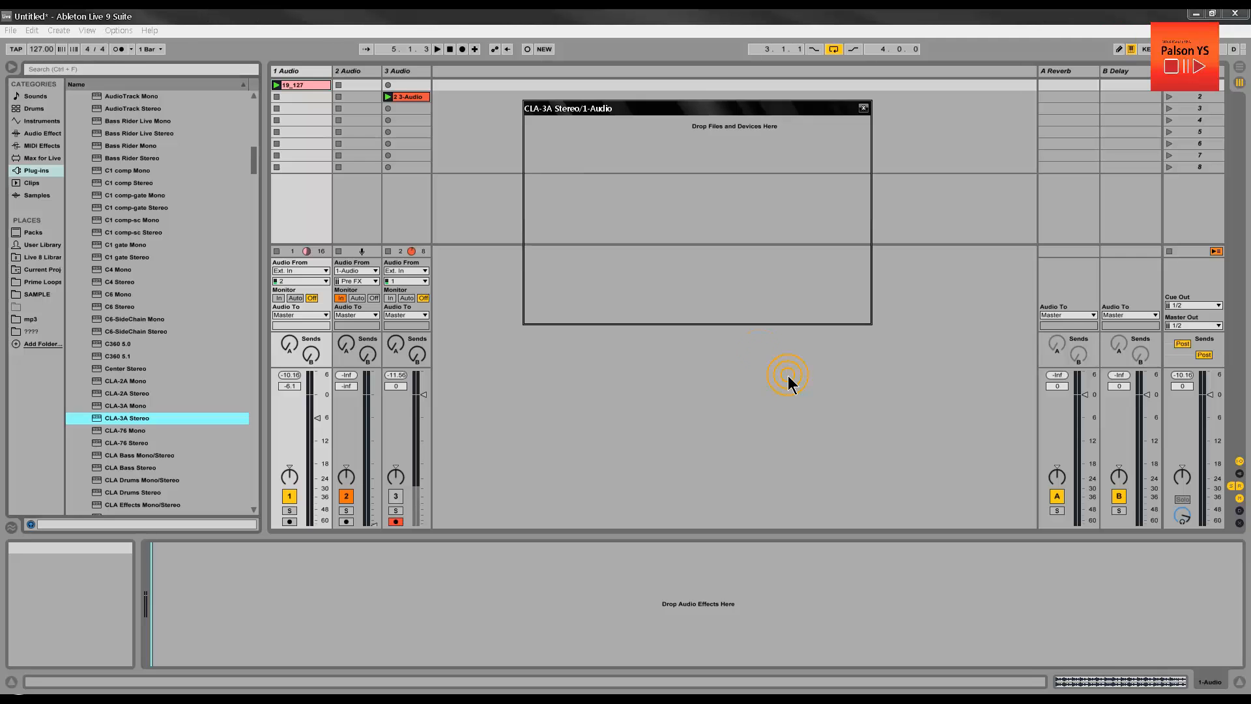
pyautogui.moveTo(737, 122); pyautogui.dragTo(743, 163)
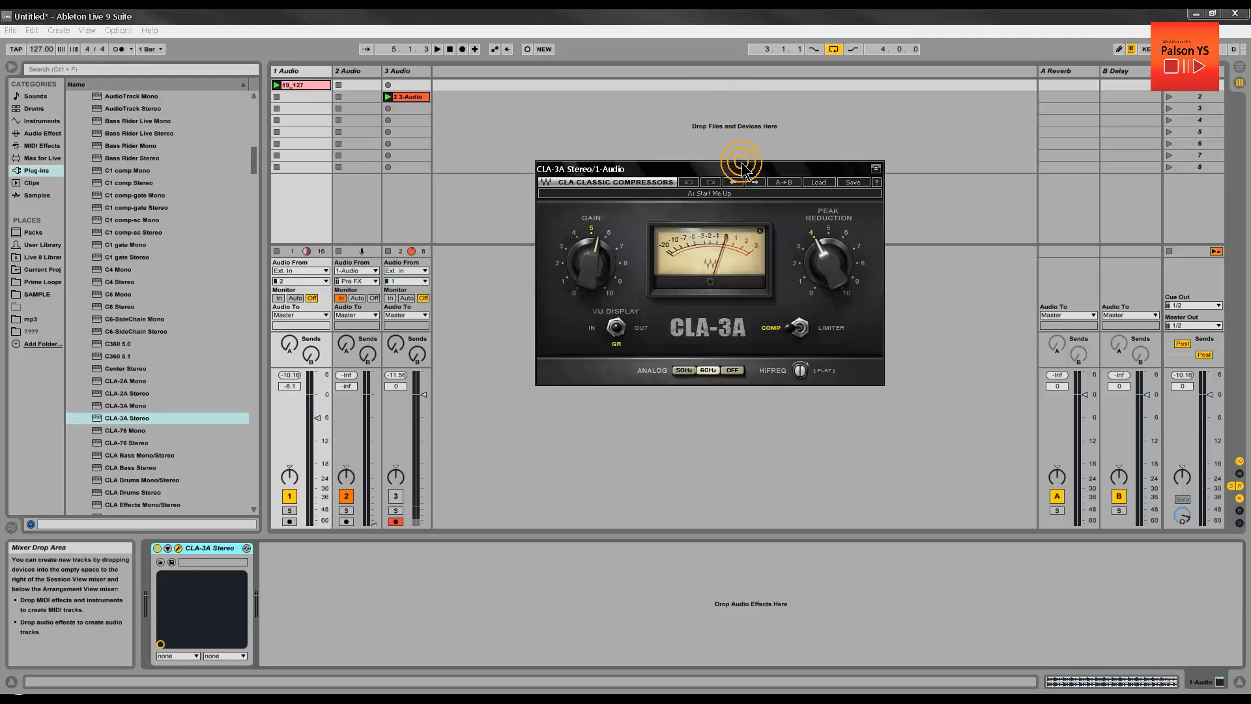
pyautogui.click(738, 342)
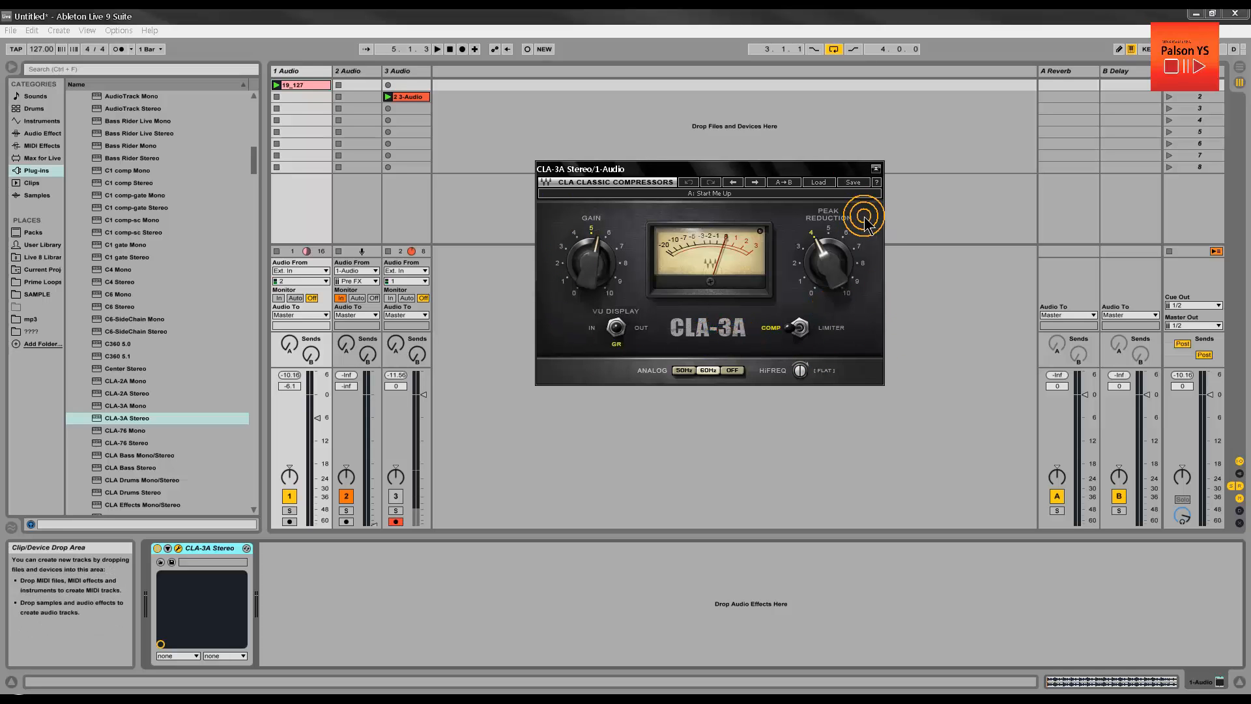
pyautogui.moveTo(728, 173); pyautogui.dragTo(720, 161)
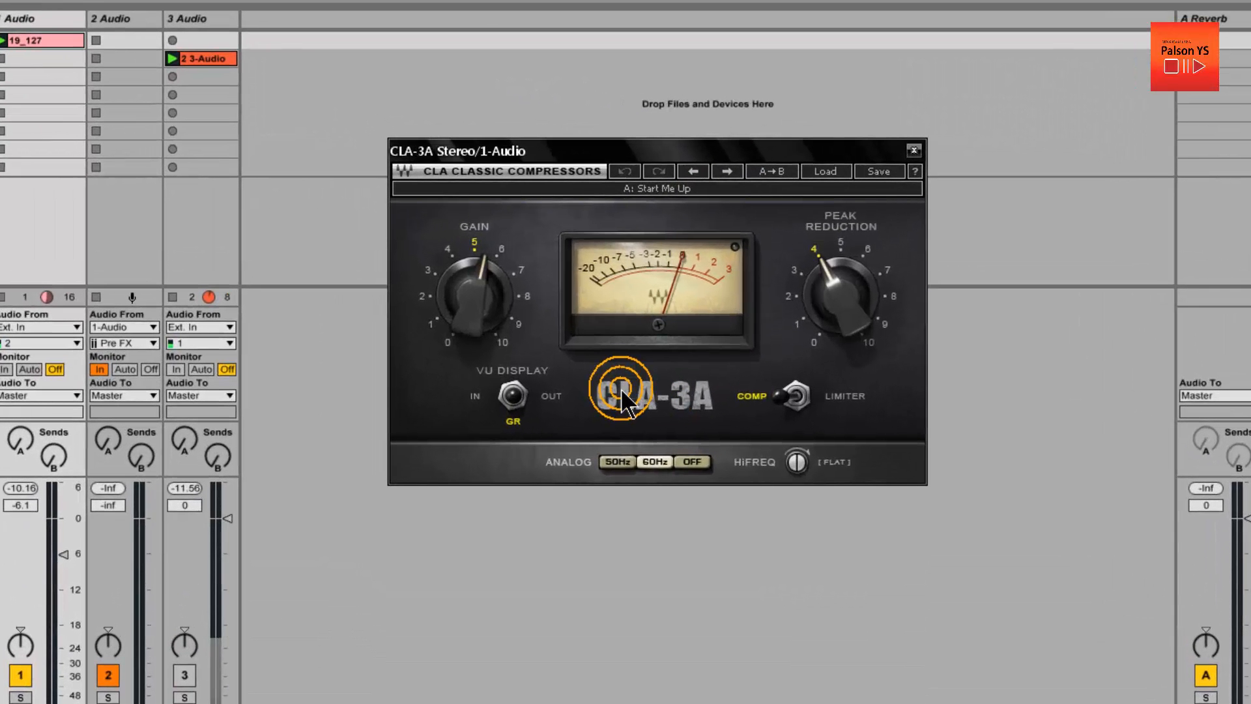
# Set the CLA-3A's Gain to about 4 and its Peak Reduction to about 6.
pyautogui.moveTo(474, 313); pyautogui.dragTo(487, 400)
pyautogui.moveTo(846, 291); pyautogui.dragTo(841, 264)
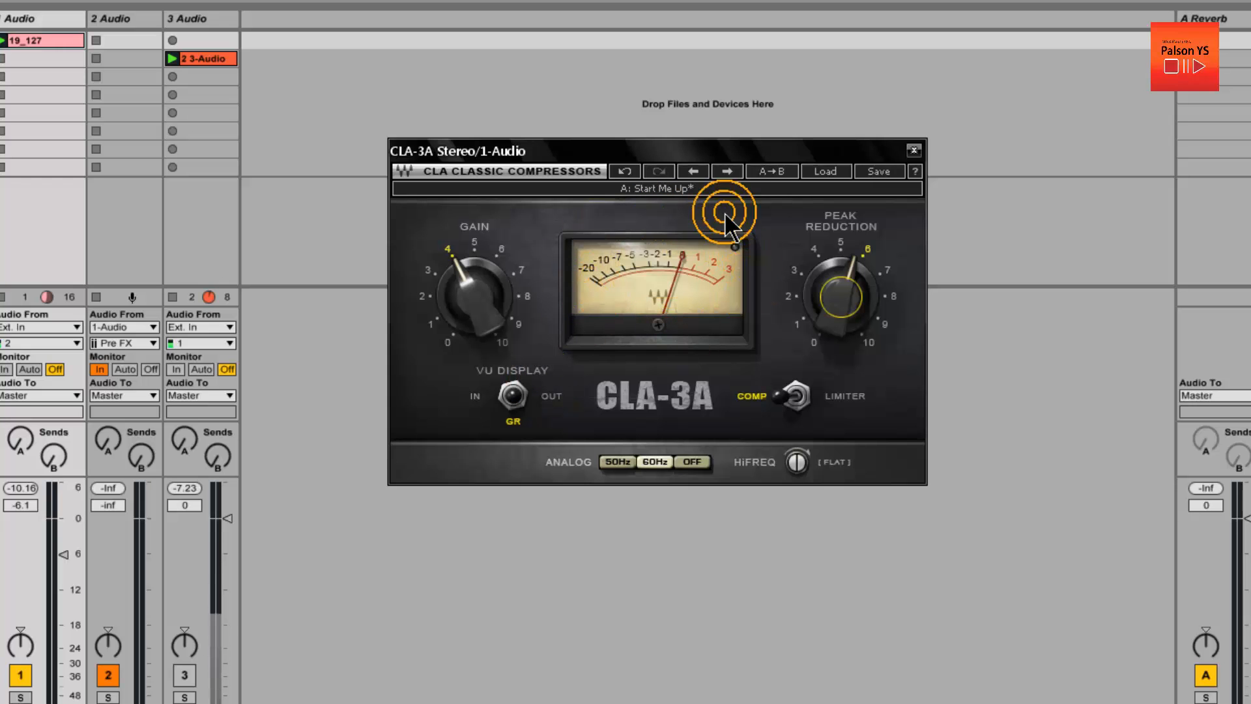
# Try the CLA-3A's VU display in input mode and return it to GR.
pyautogui.click(478, 403)
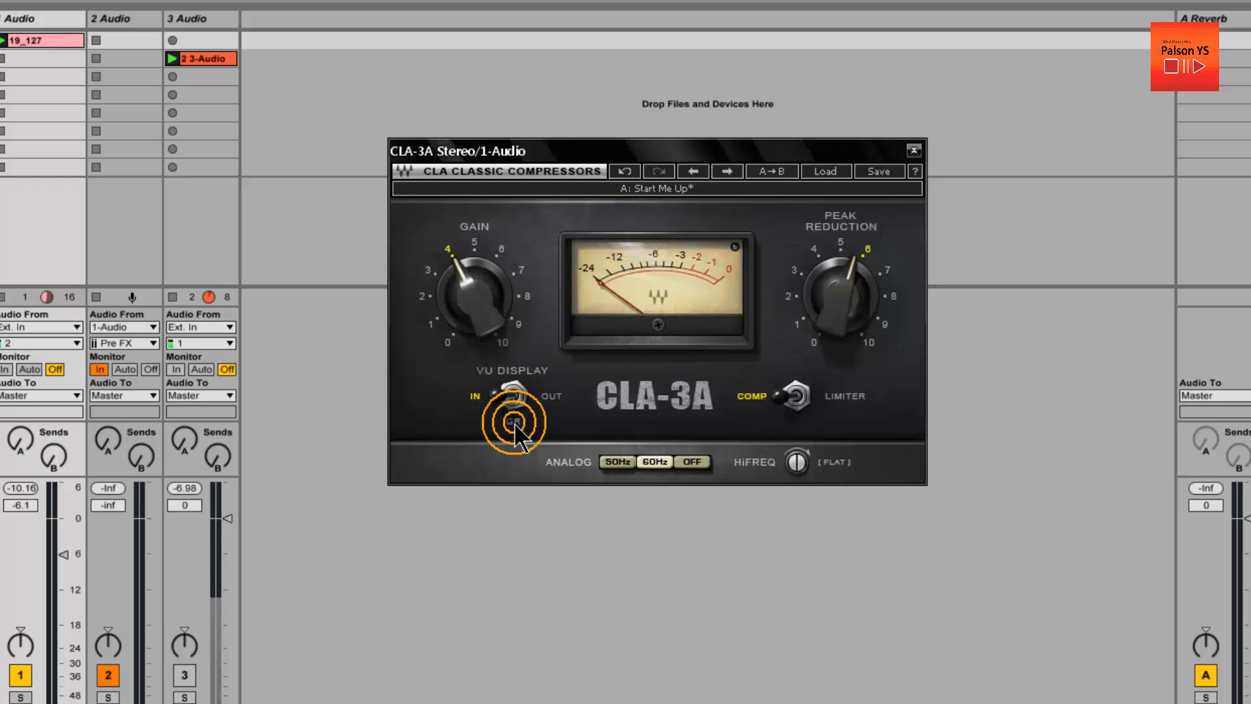
pyautogui.click(505, 396)
pyautogui.click(514, 420)
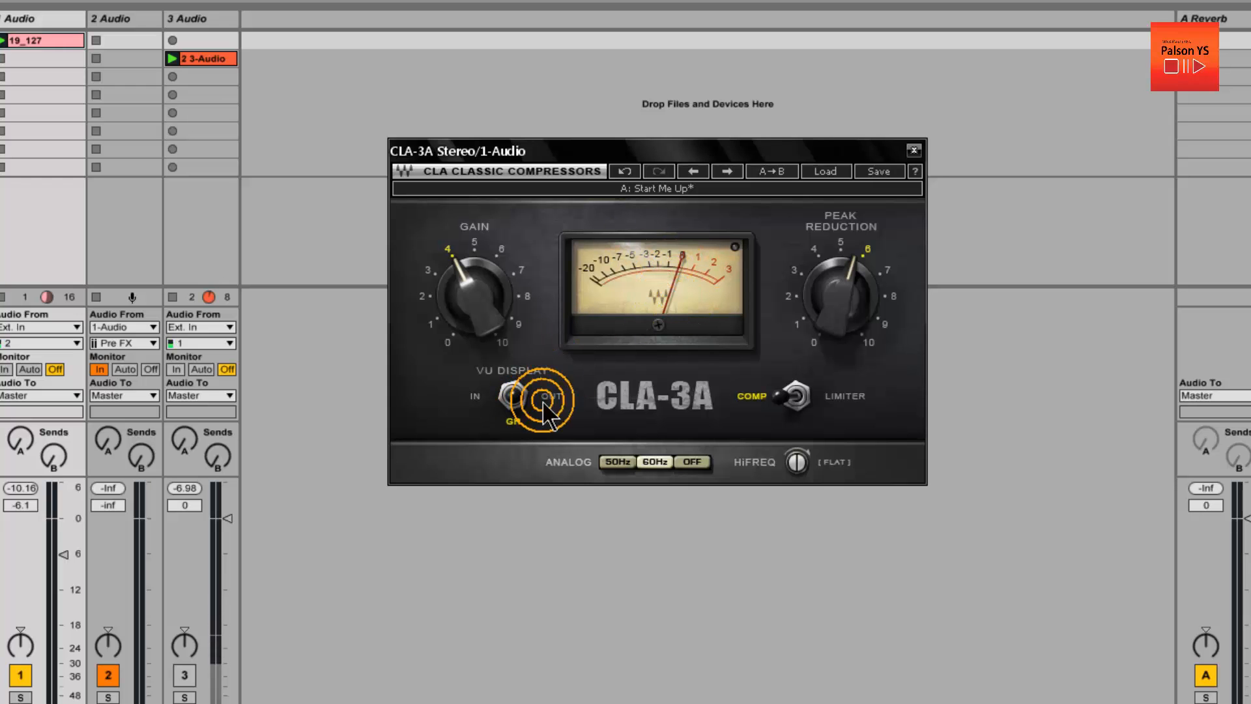
pyautogui.click(513, 419)
pyautogui.click(514, 421)
pyautogui.click(514, 421)
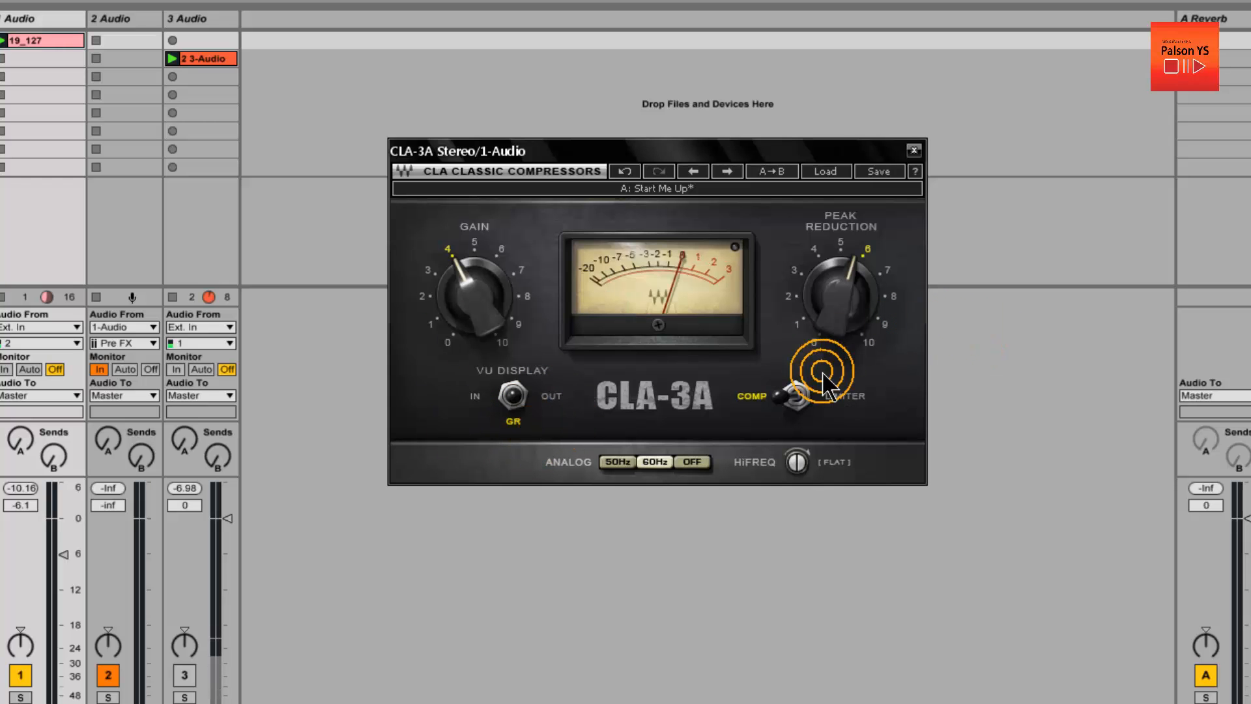
# Try the CLA-3A's Limiter mode, return it to Comp, and set Peak Reduction to about 5.
pyautogui.click(834, 402)
pyautogui.click(799, 396)
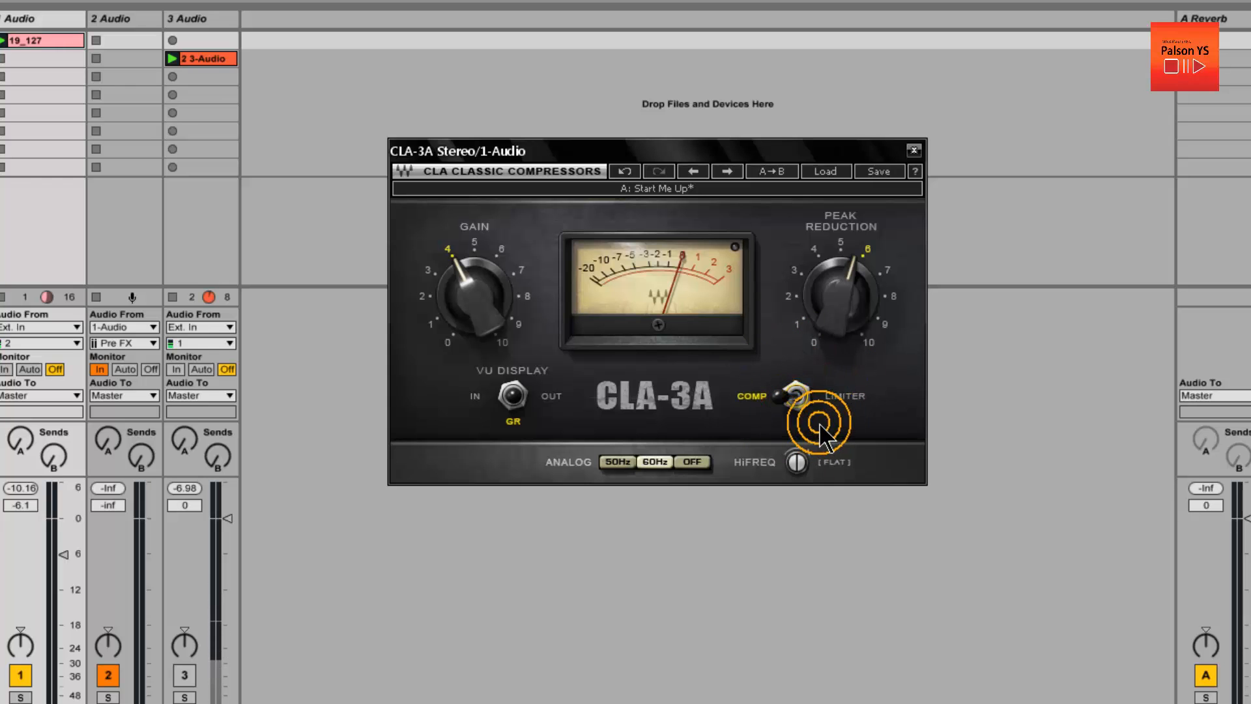
pyautogui.moveTo(829, 245); pyautogui.dragTo(861, 345)
# Try the CLA-3A's 50Hz and 60Hz analog modes and leave Analog set to Off.
pyautogui.click(618, 462)
pyautogui.click(656, 463)
pyautogui.click(692, 463)
pyautogui.click(598, 499)
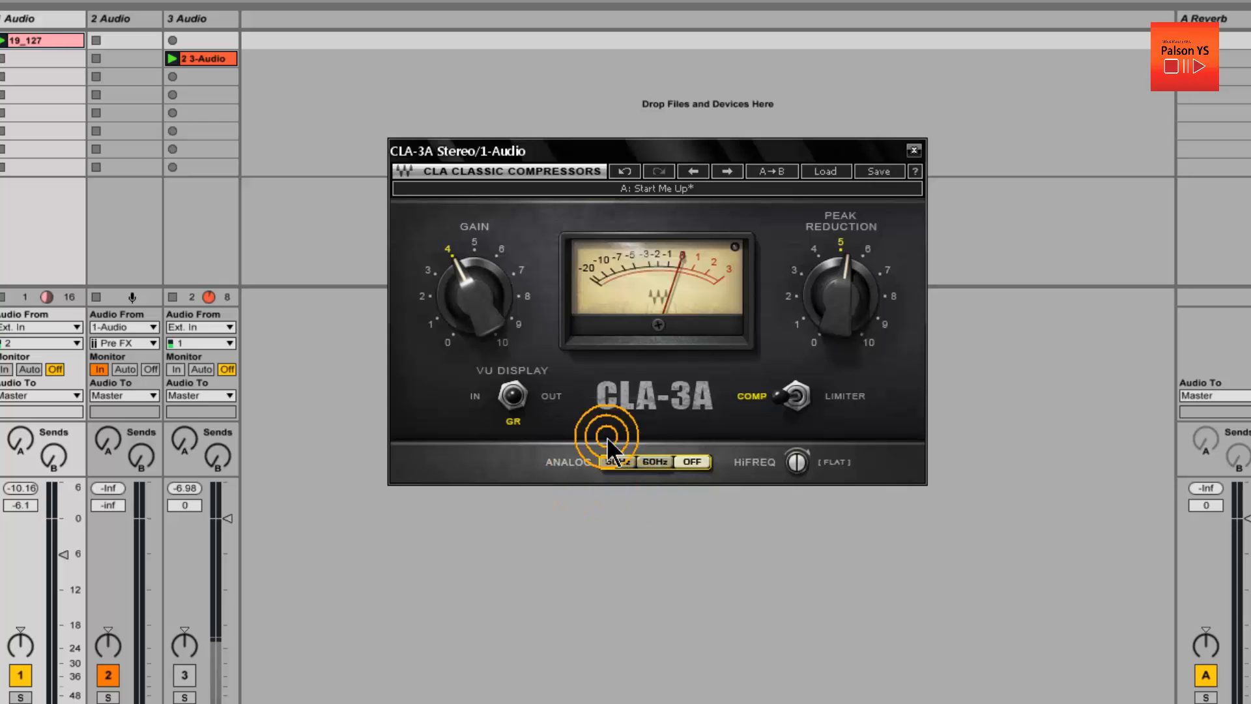
pyautogui.click(627, 463)
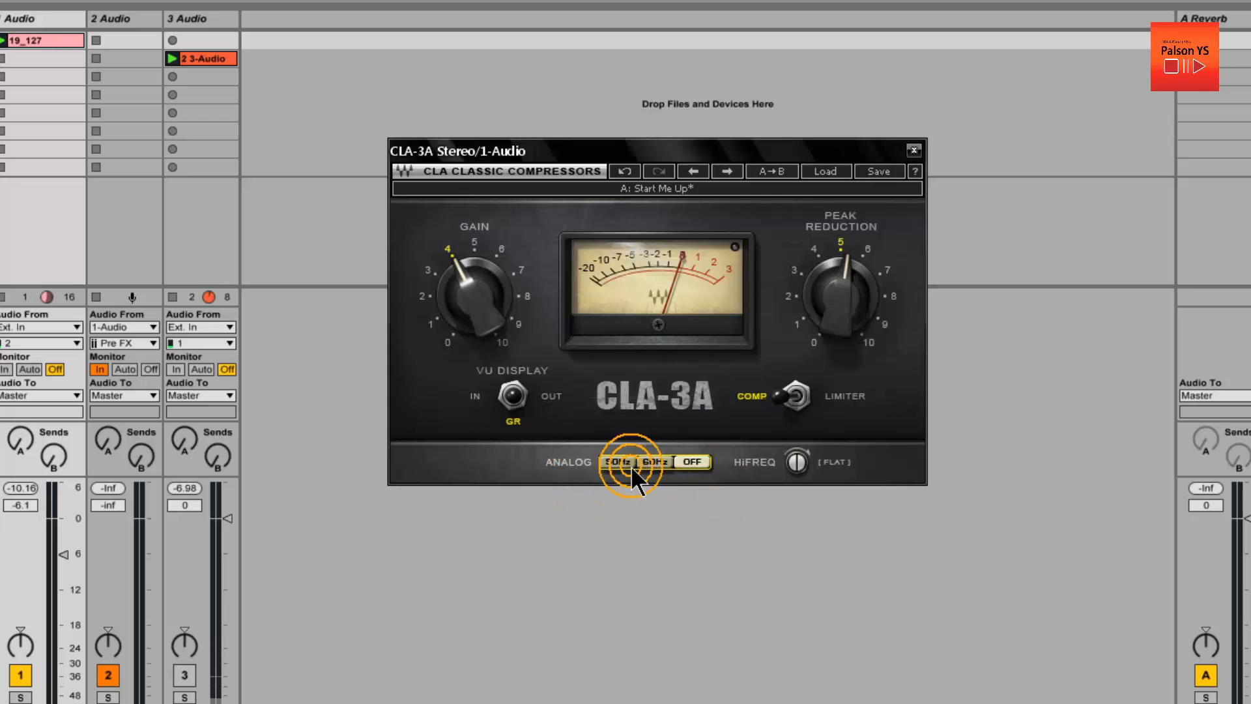
pyautogui.click(651, 491)
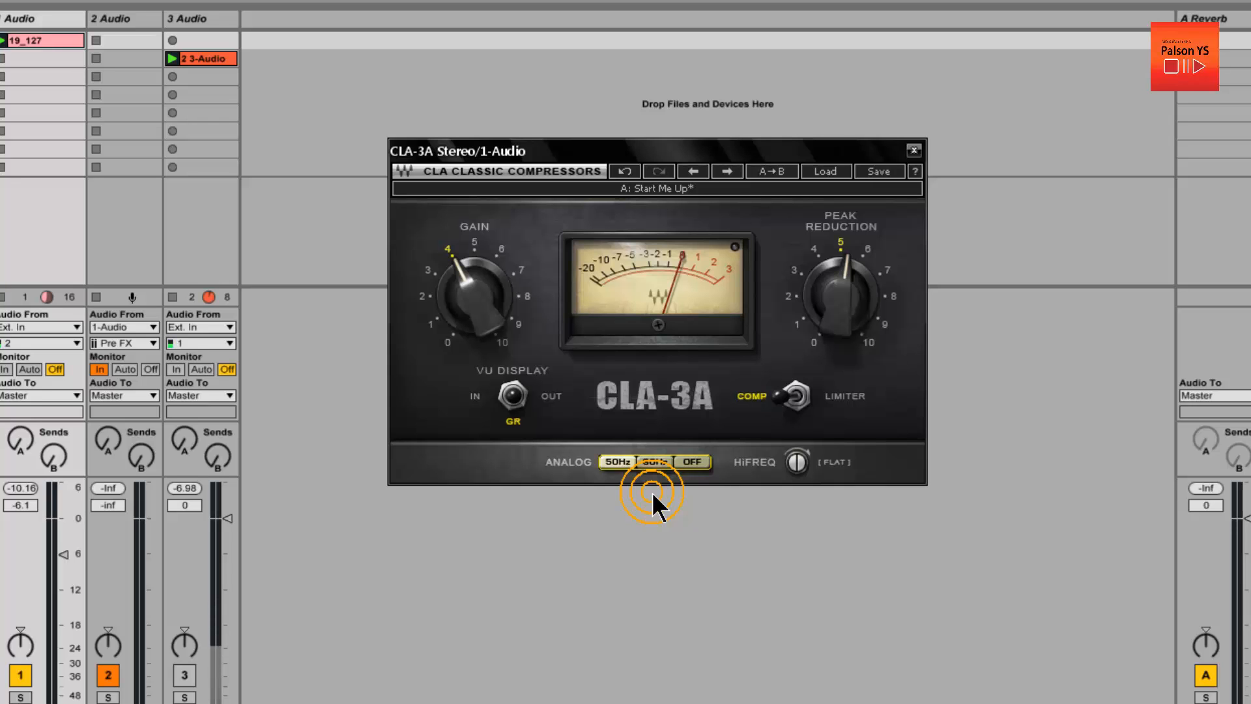
pyautogui.click(646, 464)
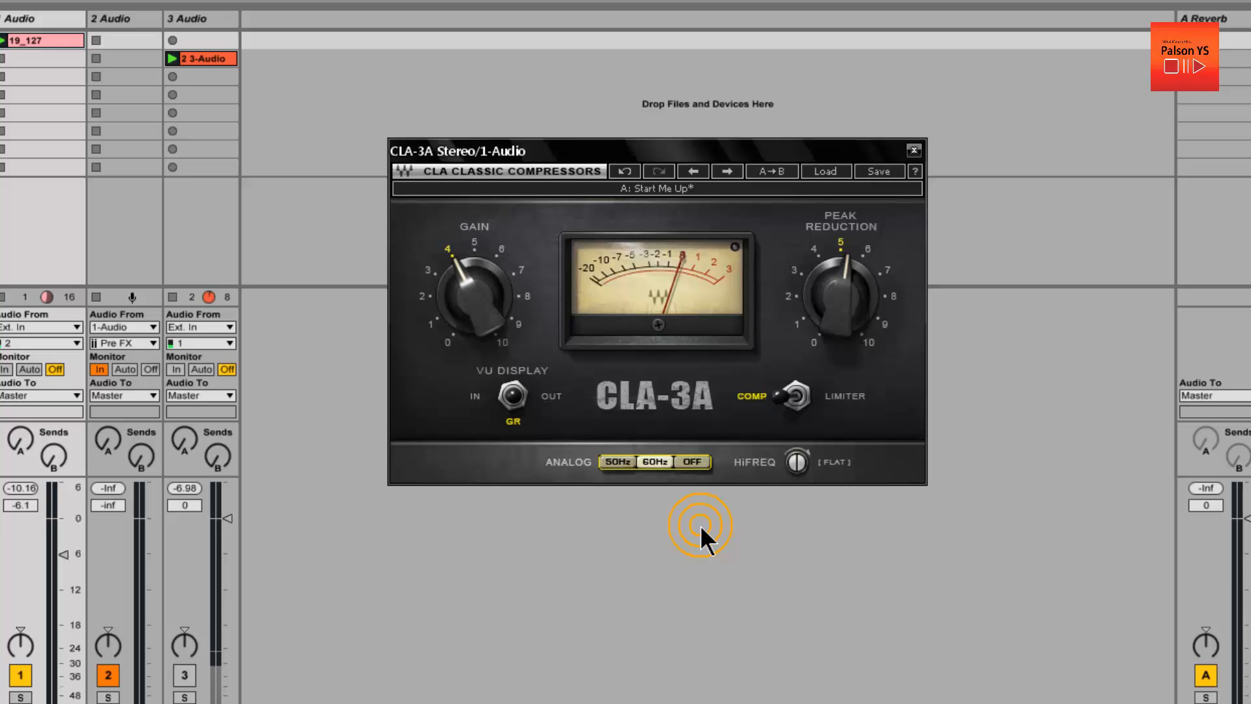
pyautogui.click(644, 462)
pyautogui.click(698, 471)
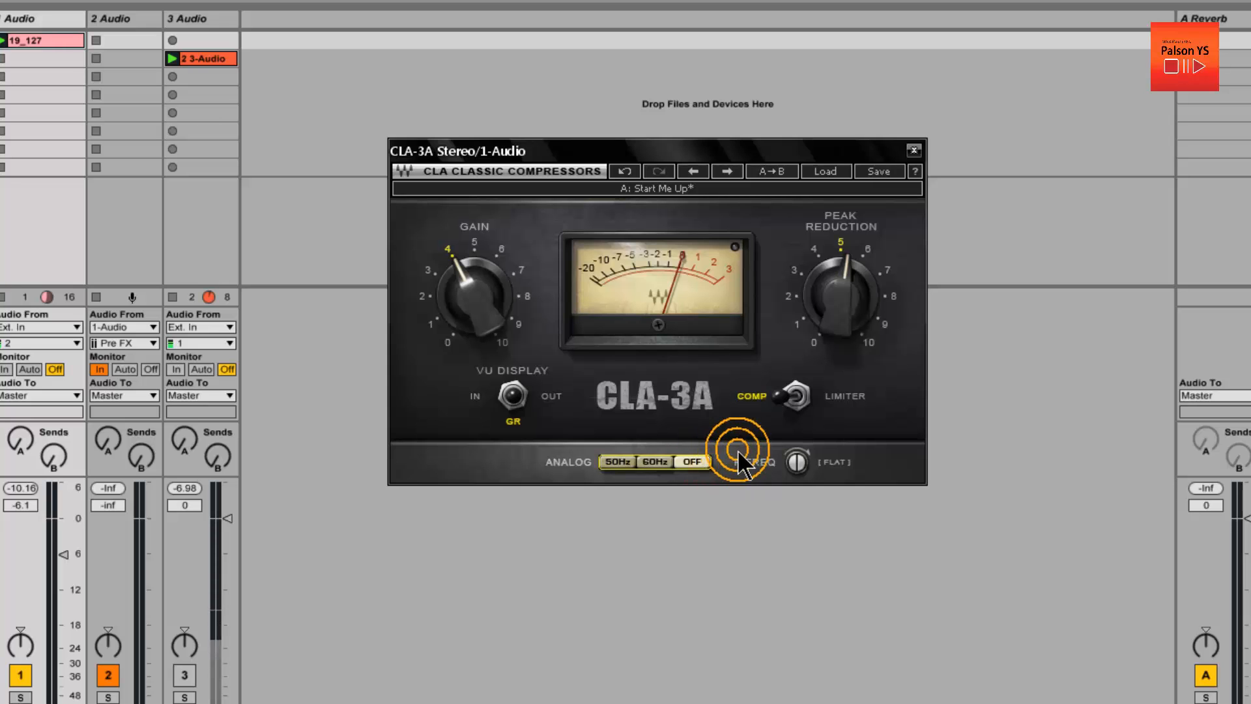
# Sweep the CLA-3A's HiFreq control through its range and leave it slightly off the flat position.
pyautogui.moveTo(800, 464); pyautogui.dragTo(804, 609)
pyautogui.click(800, 456)
pyautogui.moveTo(794, 441); pyautogui.dragTo(780, 342)
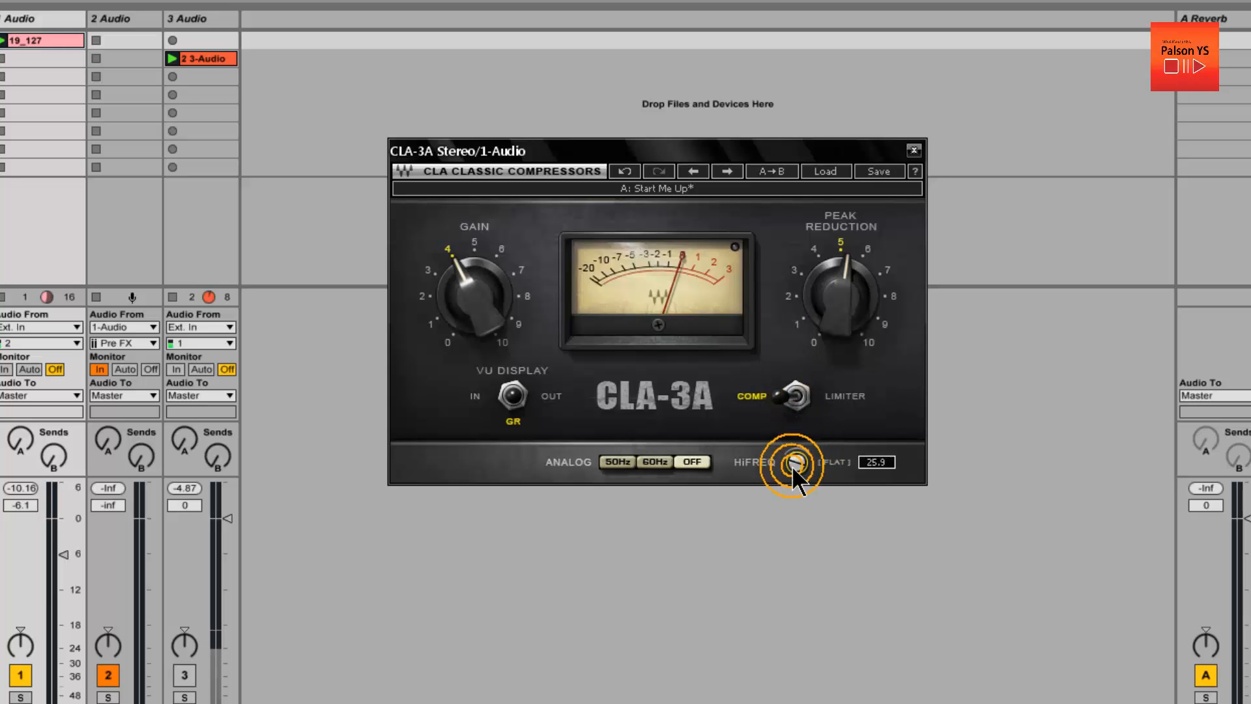
pyautogui.moveTo(794, 465); pyautogui.dragTo(747, 222)
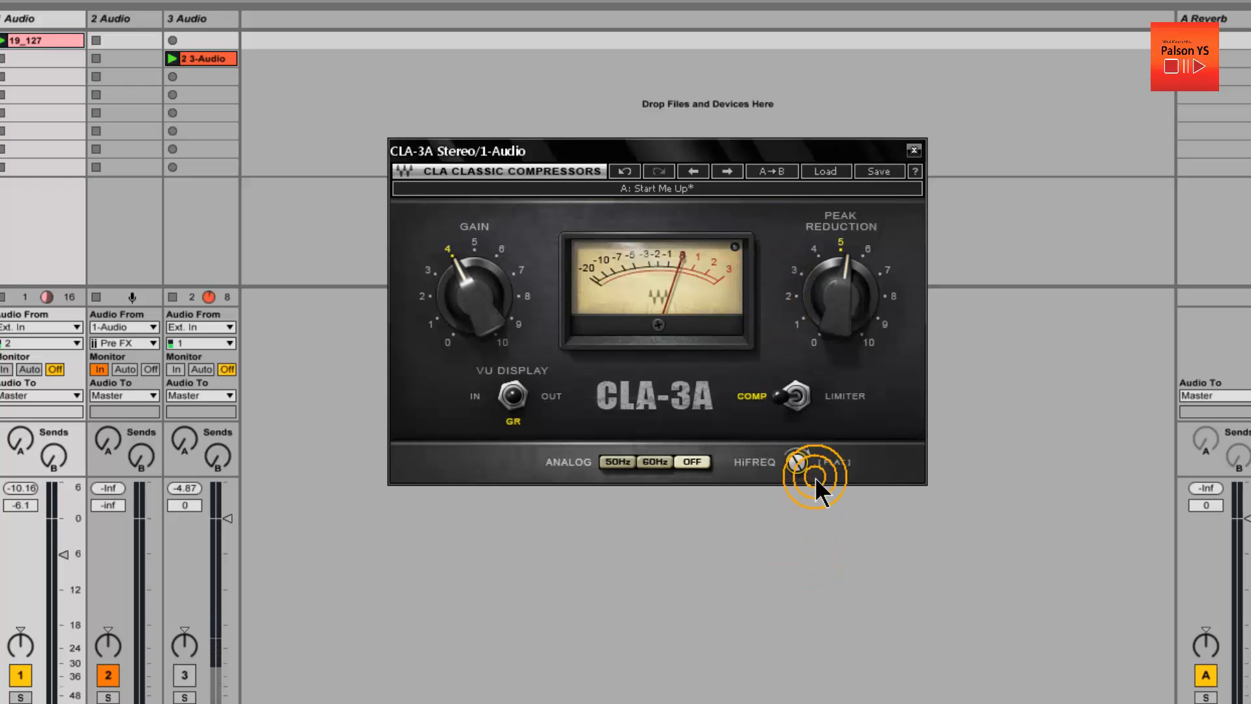
pyautogui.moveTo(796, 465); pyautogui.dragTo(805, 456)
pyautogui.click(879, 415)
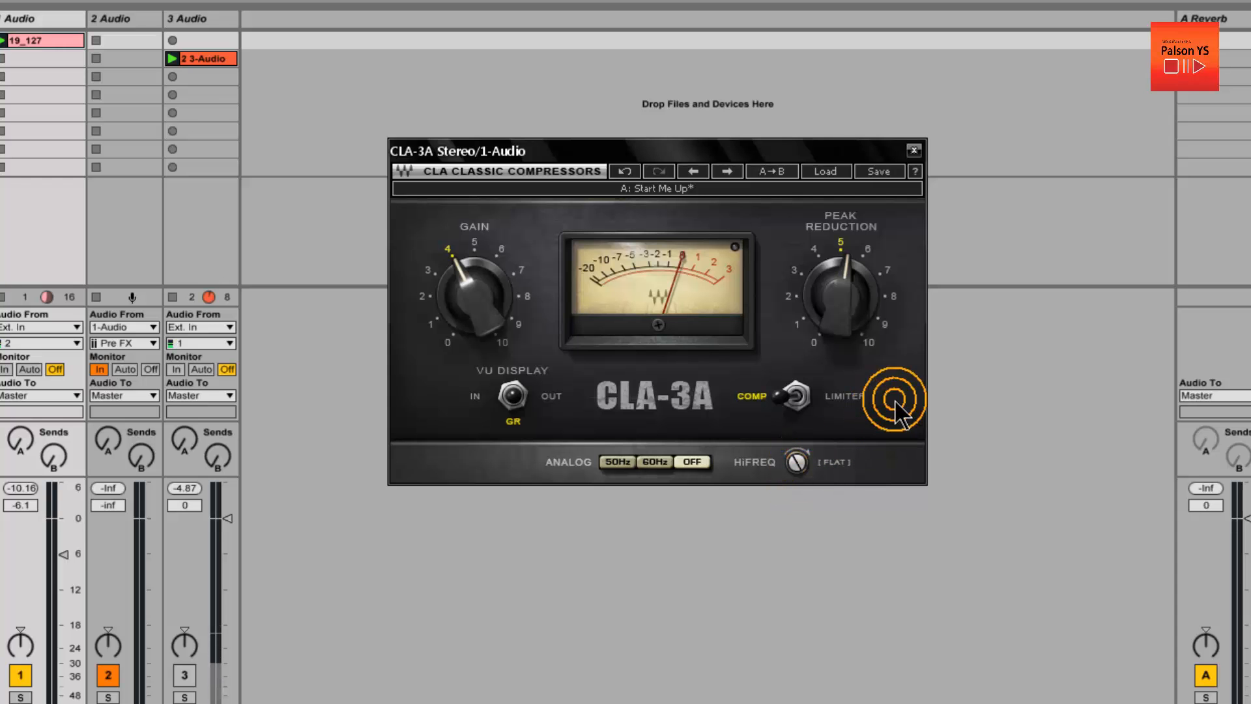
# Move the CLA-3A window closer to the tracks and start playing the 19_127 clip through the compressor.
pyautogui.moveTo(681, 157); pyautogui.dragTo(546, 42)
pyautogui.click(458, 121)
pyautogui.click(492, 171)
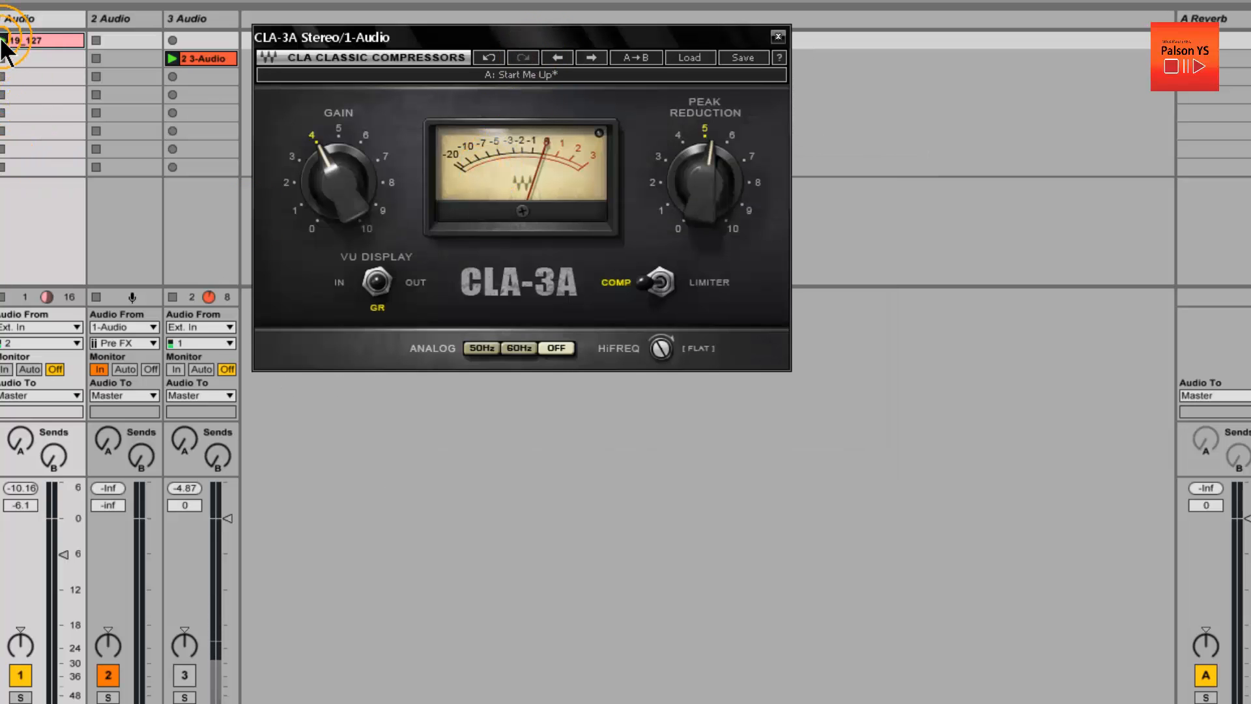
pyautogui.click(338, 137)
pyautogui.moveTo(522, 37); pyautogui.dragTo(523, 80)
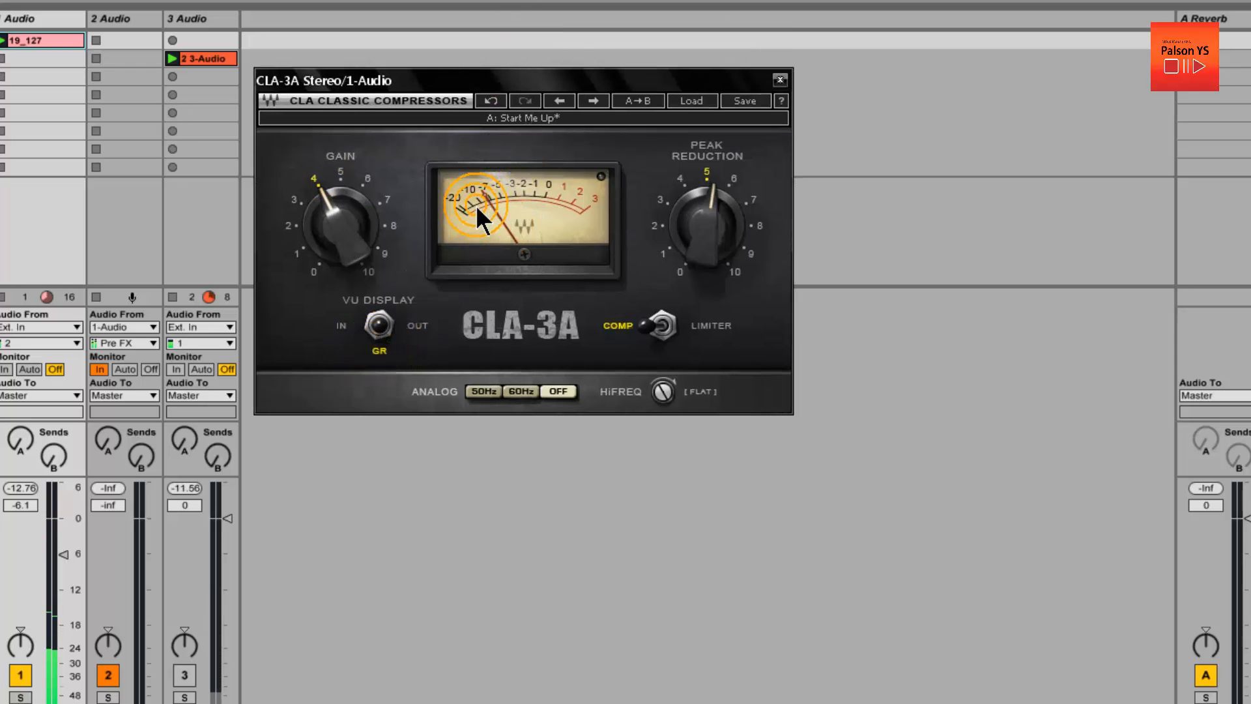
# Lower the CLA-3A's Peak Reduction to 0 during playback and gradually raise it to 6.20.
pyautogui.moveTo(707, 225); pyautogui.dragTo(827, 703)
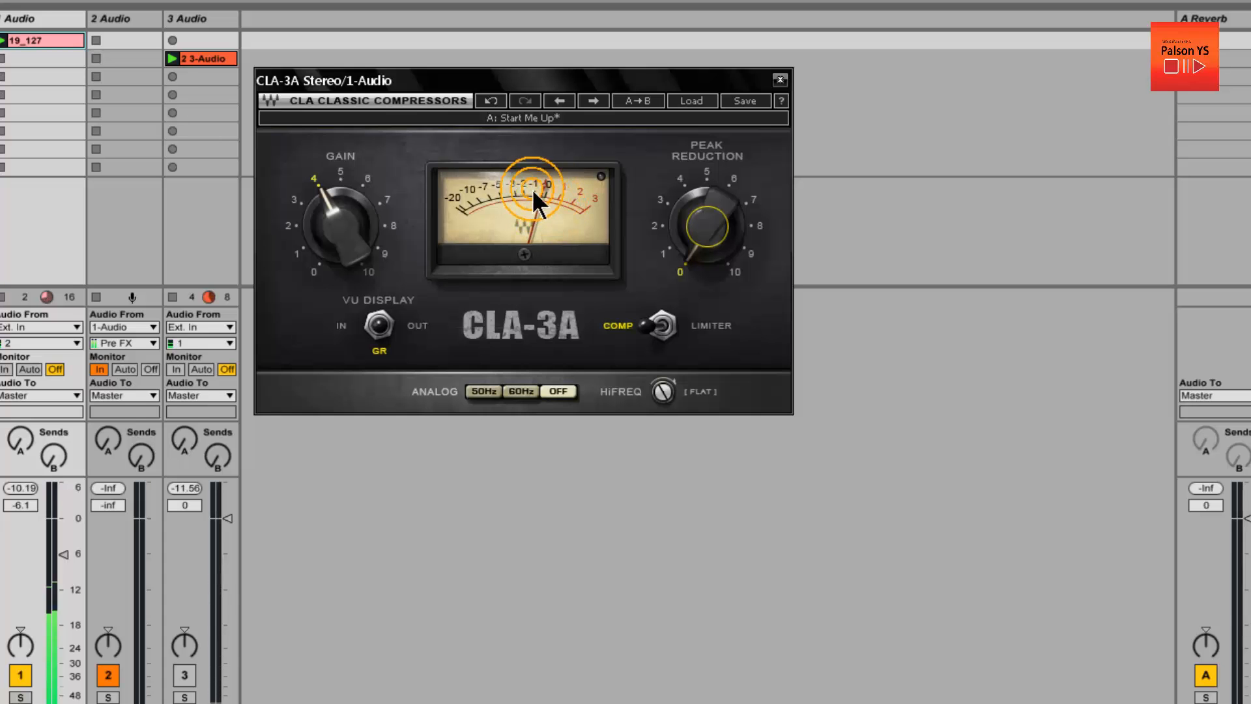
pyautogui.click(749, 207)
pyautogui.moveTo(714, 225); pyautogui.dragTo(712, 106)
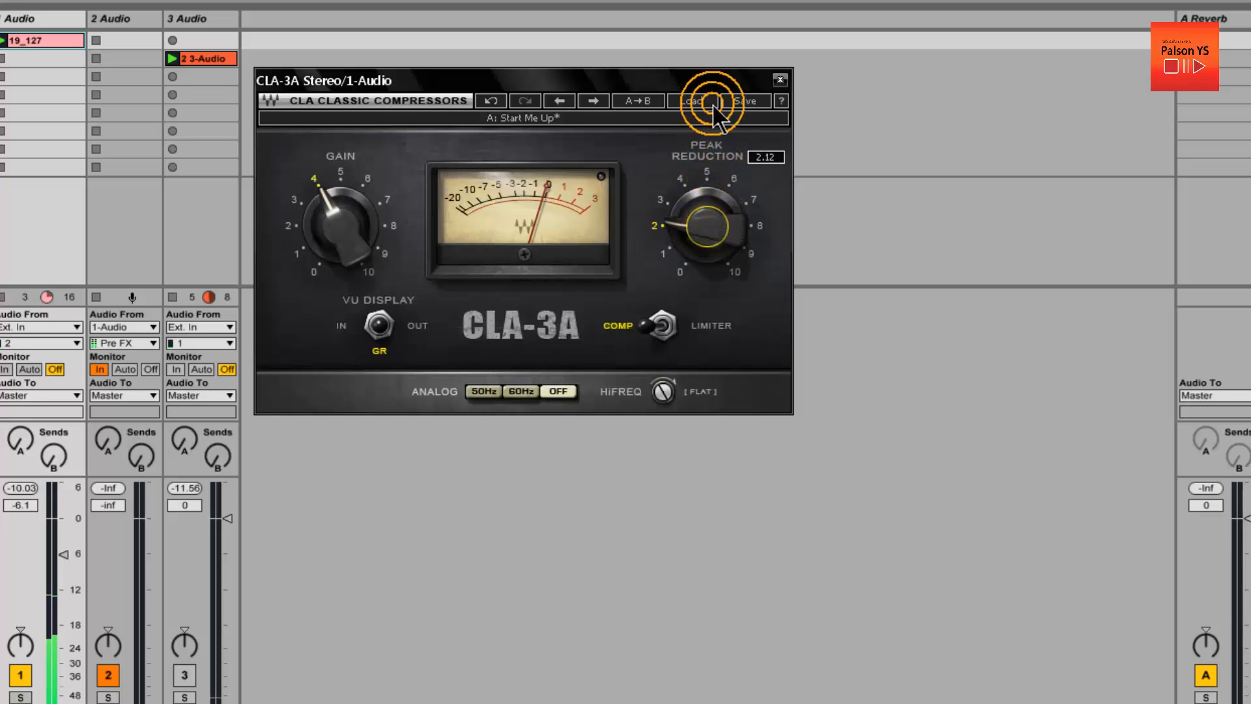
pyautogui.moveTo(715, 248); pyautogui.dragTo(710, 127)
pyautogui.moveTo(715, 241); pyautogui.dragTo(706, 81)
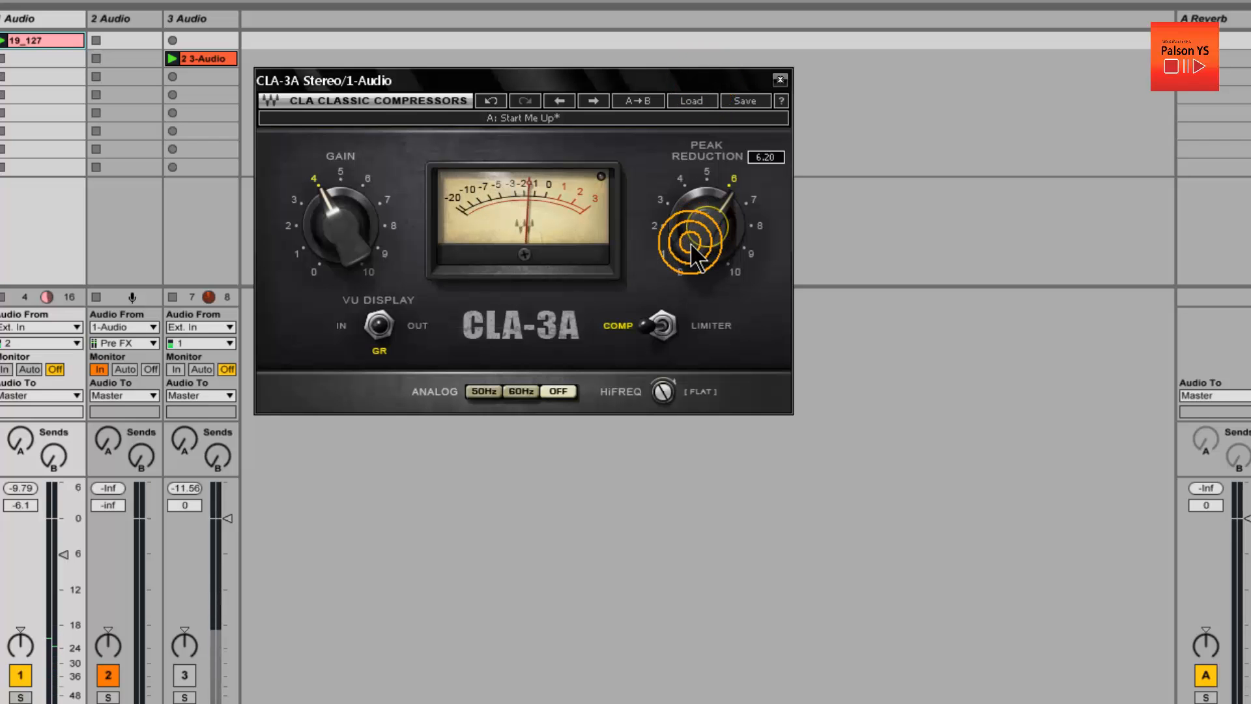
# Stop playback and reposition the CLA-3A window slightly away from the track columns.
pyautogui.click(627, 356)
pyautogui.click(564, 302)
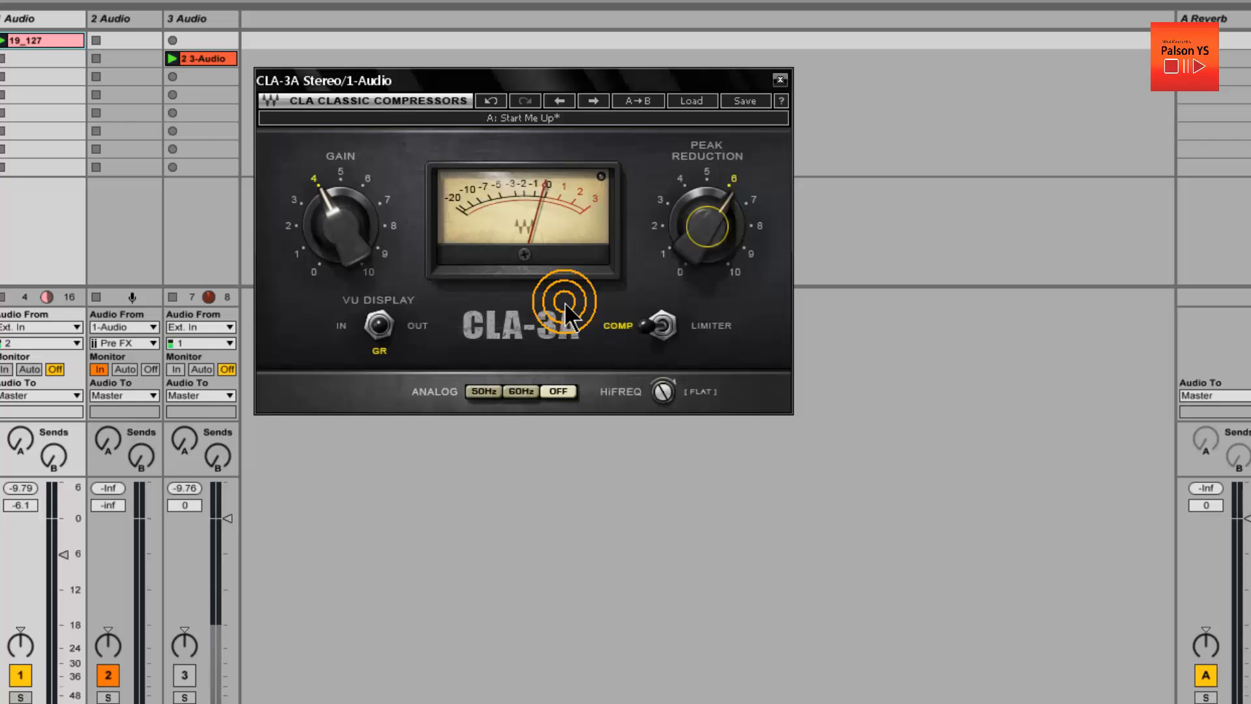
pyautogui.moveTo(527, 73); pyautogui.dragTo(597, 78)
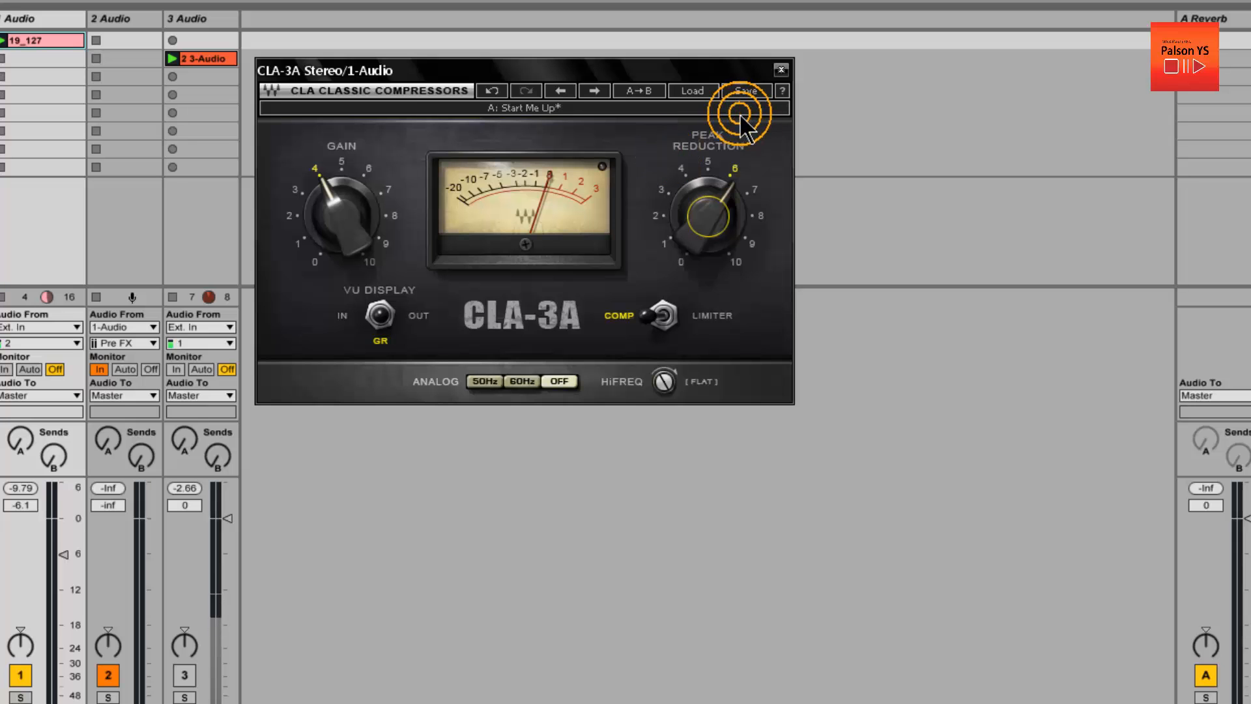
pyautogui.moveTo(690, 72); pyautogui.dragTo(750, 78)
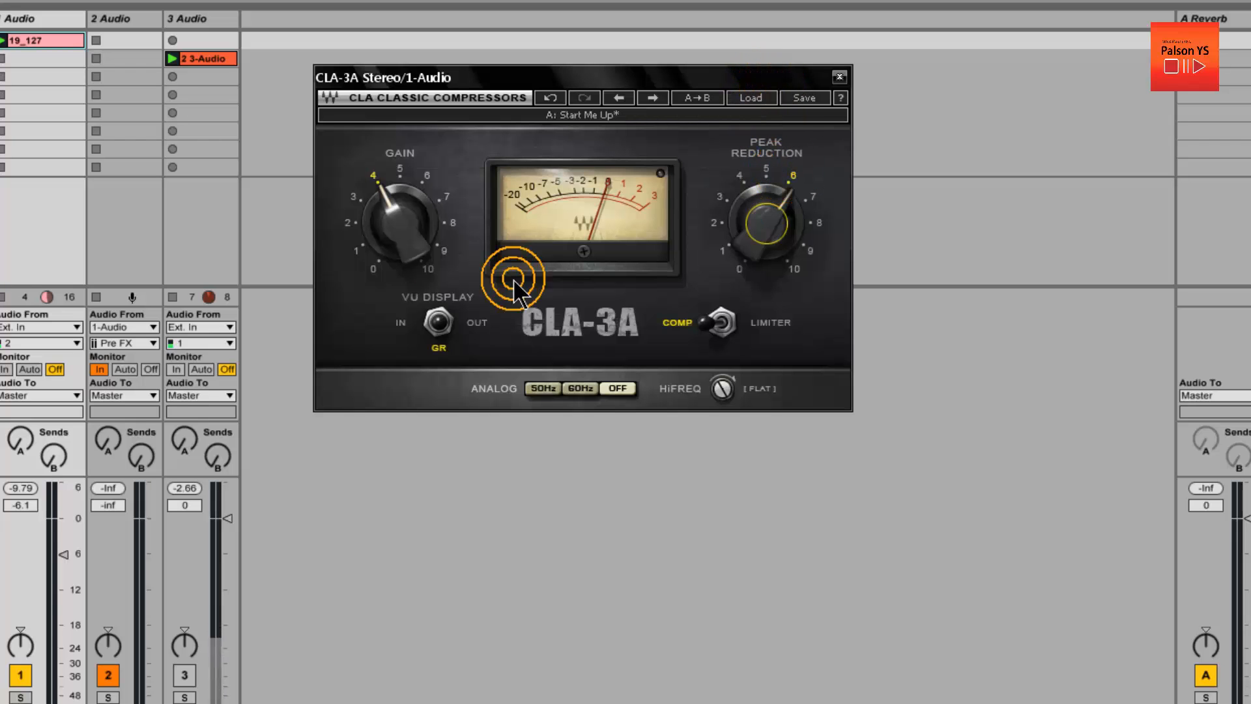
# Adjust the CLA-3A's Gain and Peak Reduction, leaving Gain at about 5 and Peak Reduction at 0.
pyautogui.moveTo(749, 224); pyautogui.dragTo(764, 246)
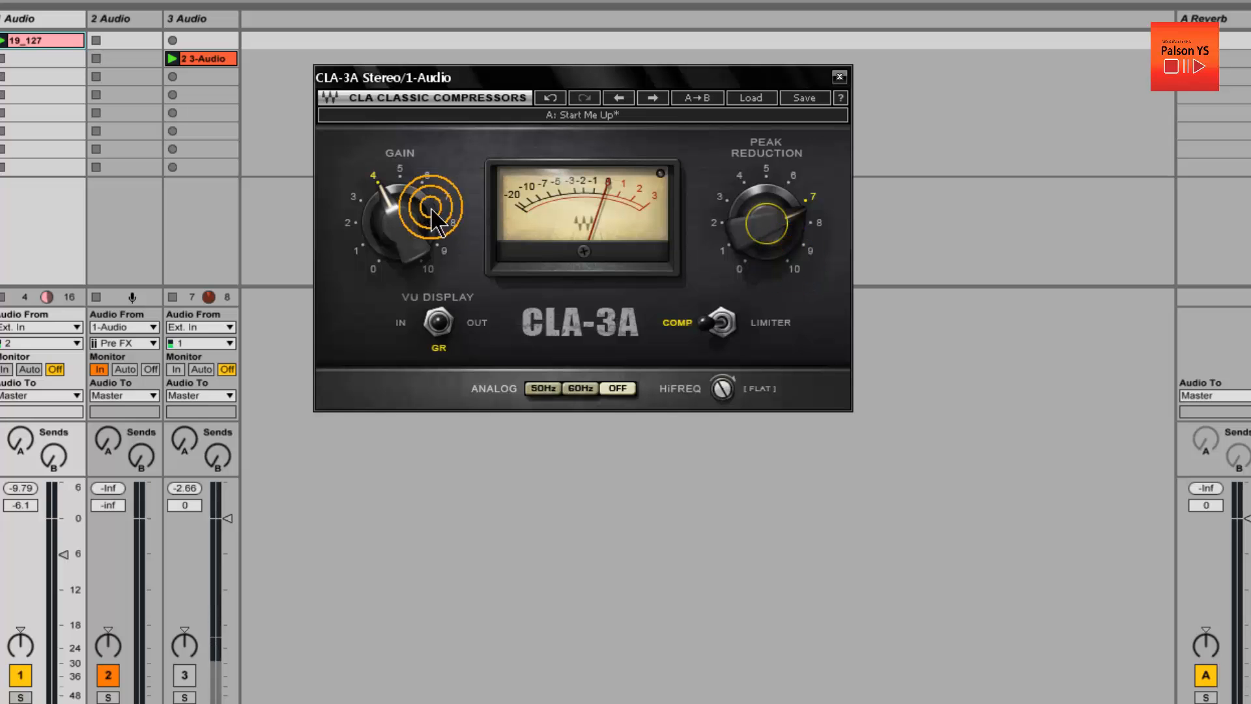
pyautogui.moveTo(379, 218); pyautogui.dragTo(379, 107)
pyautogui.moveTo(763, 229); pyautogui.dragTo(761, 243)
pyautogui.moveTo(390, 209); pyautogui.dragTo(396, 253)
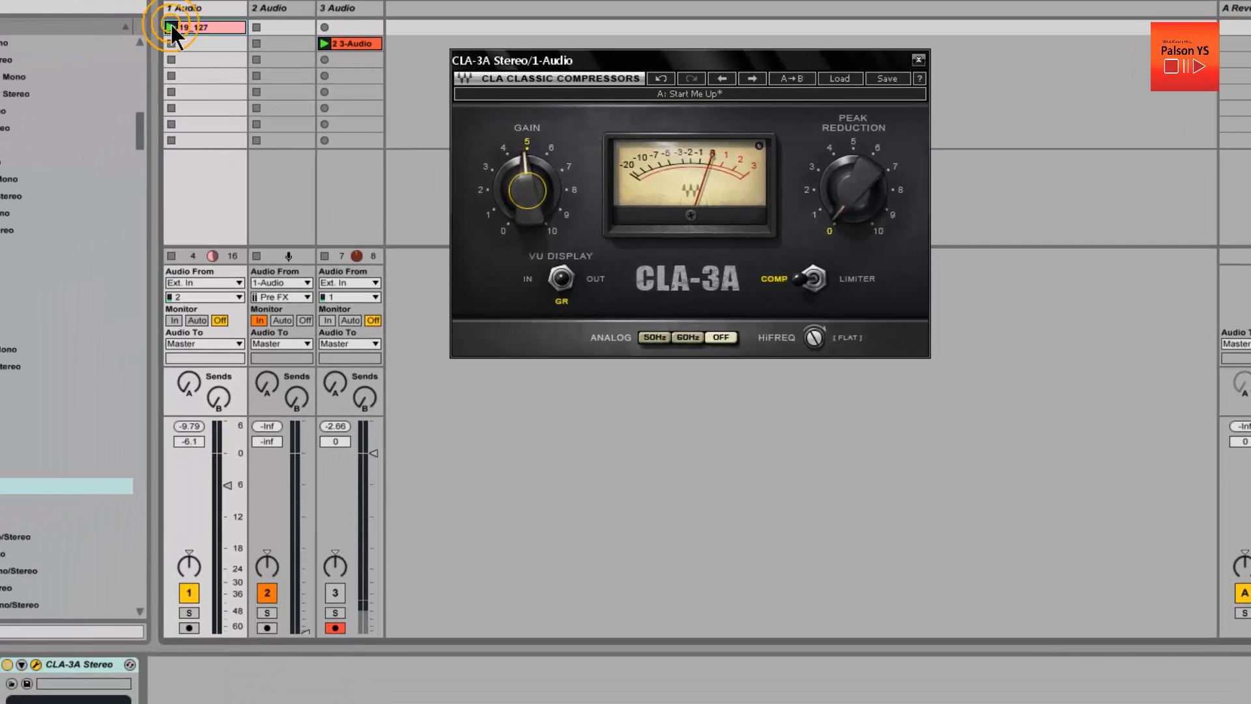
# Play the 19_127 clip and bypass and reactivate the CLA-3A to compare levels, resetting the first track's peak readout.
pyautogui.click(73, 35)
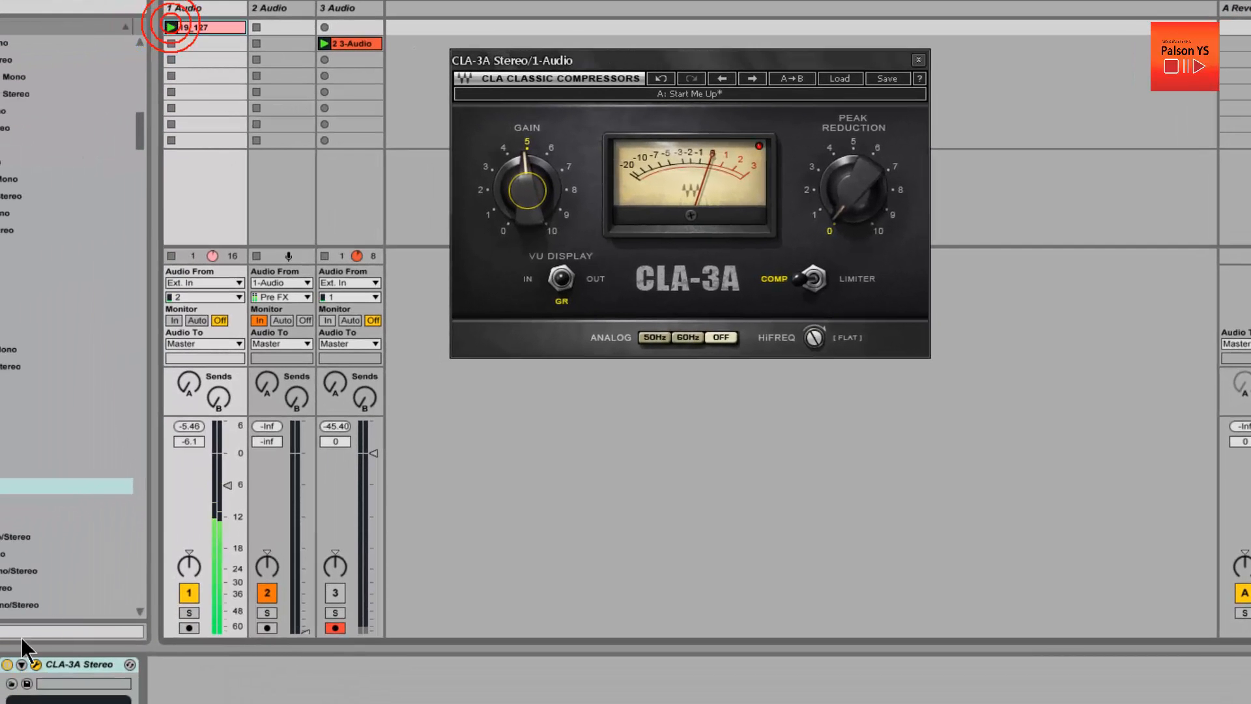
pyautogui.click(6, 663)
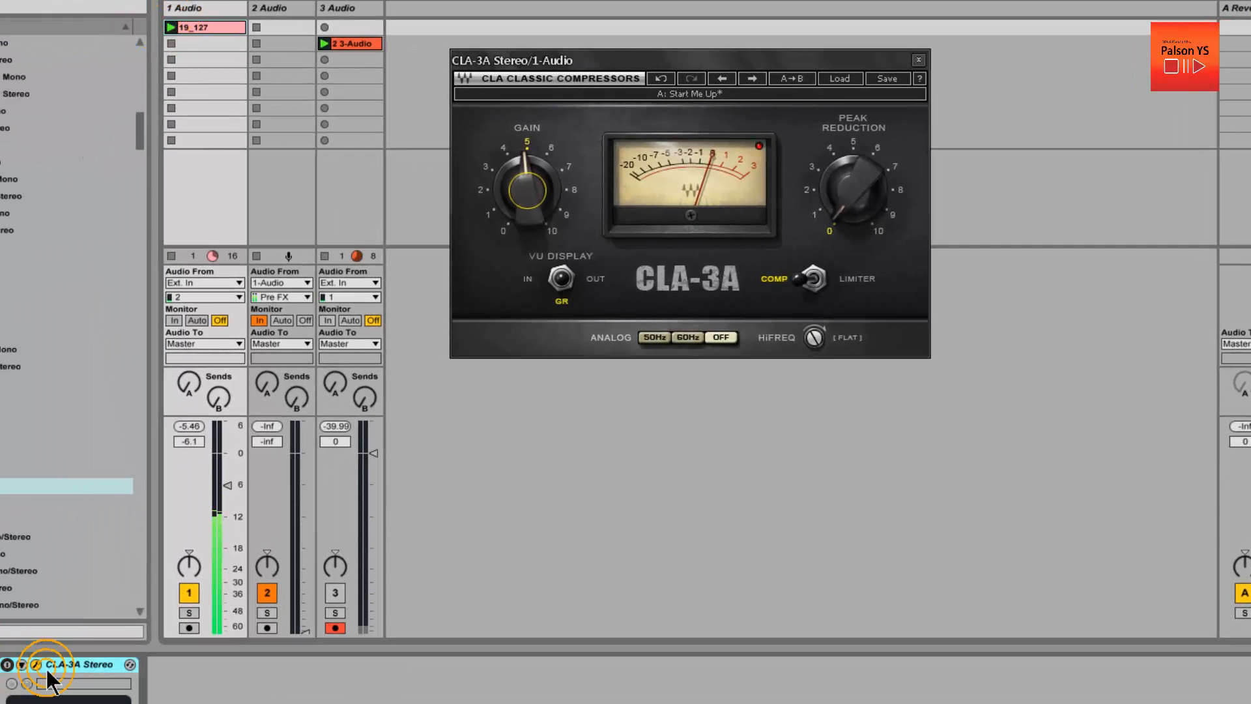
pyautogui.click(187, 425)
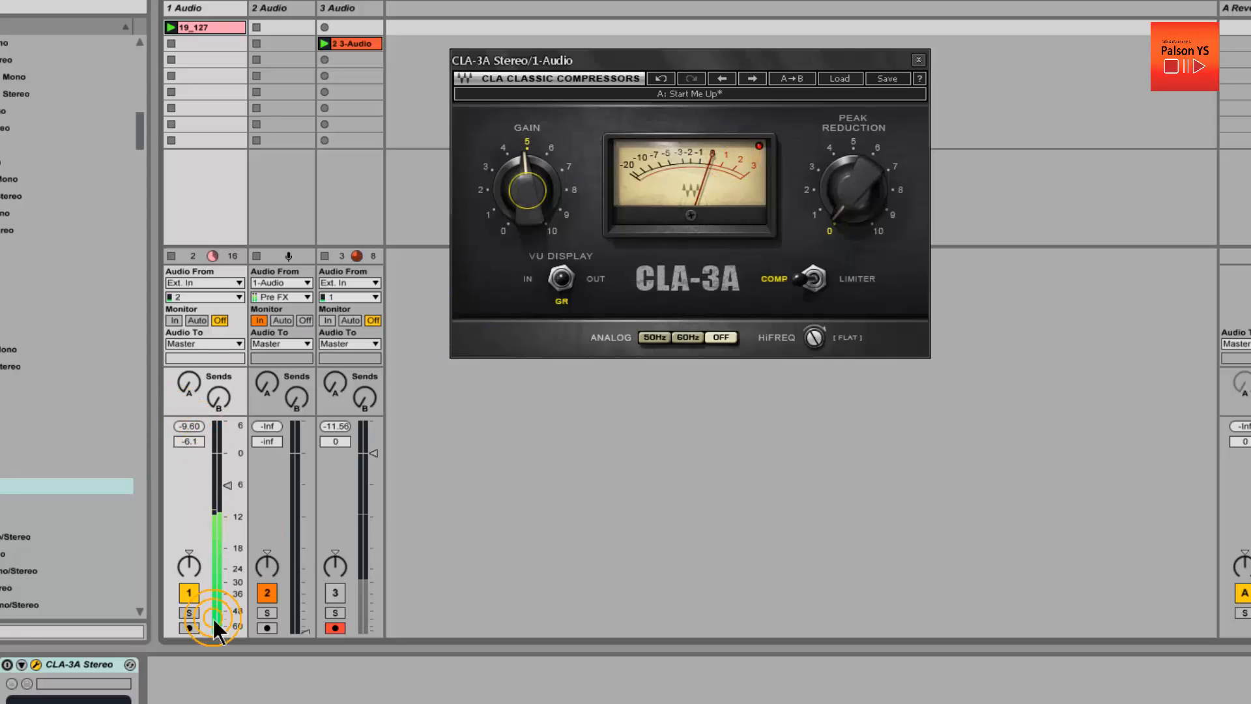
pyautogui.click(7, 664)
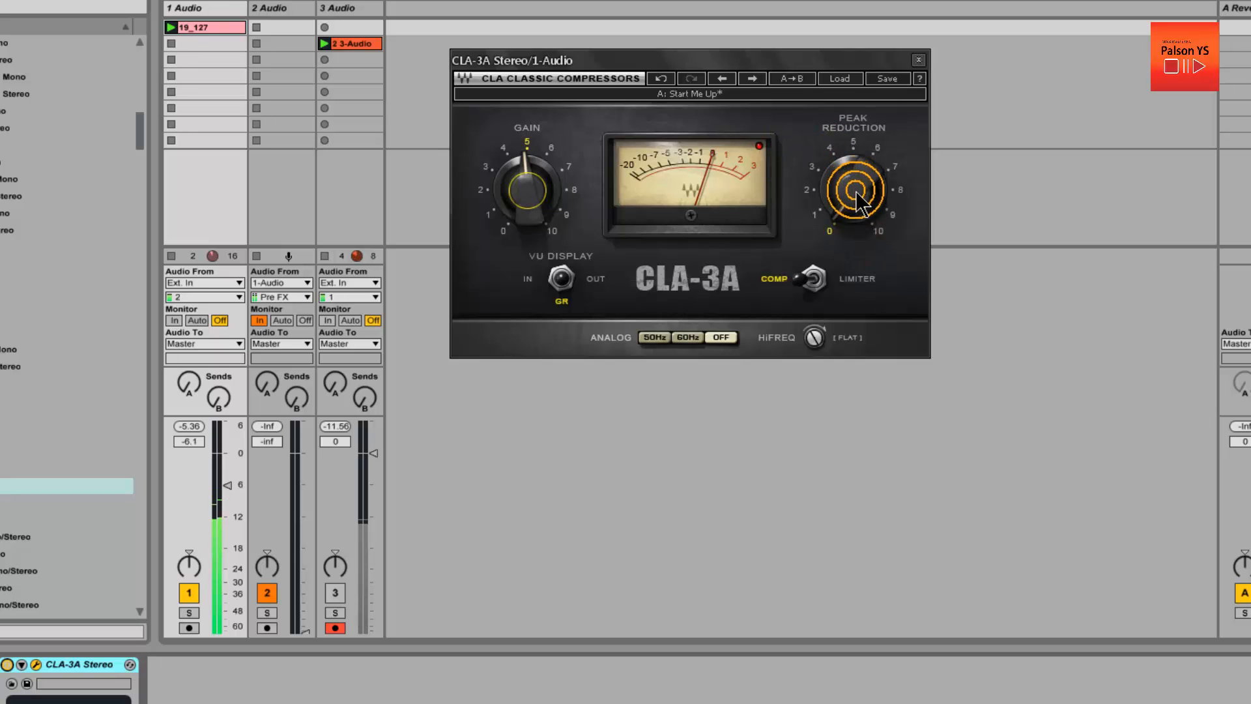
# Raise the CLA-3A's Peak Reduction to about 6 and its Gain to between 5 and 6 during playback.
pyautogui.moveTo(855, 187); pyautogui.dragTo(781, 8)
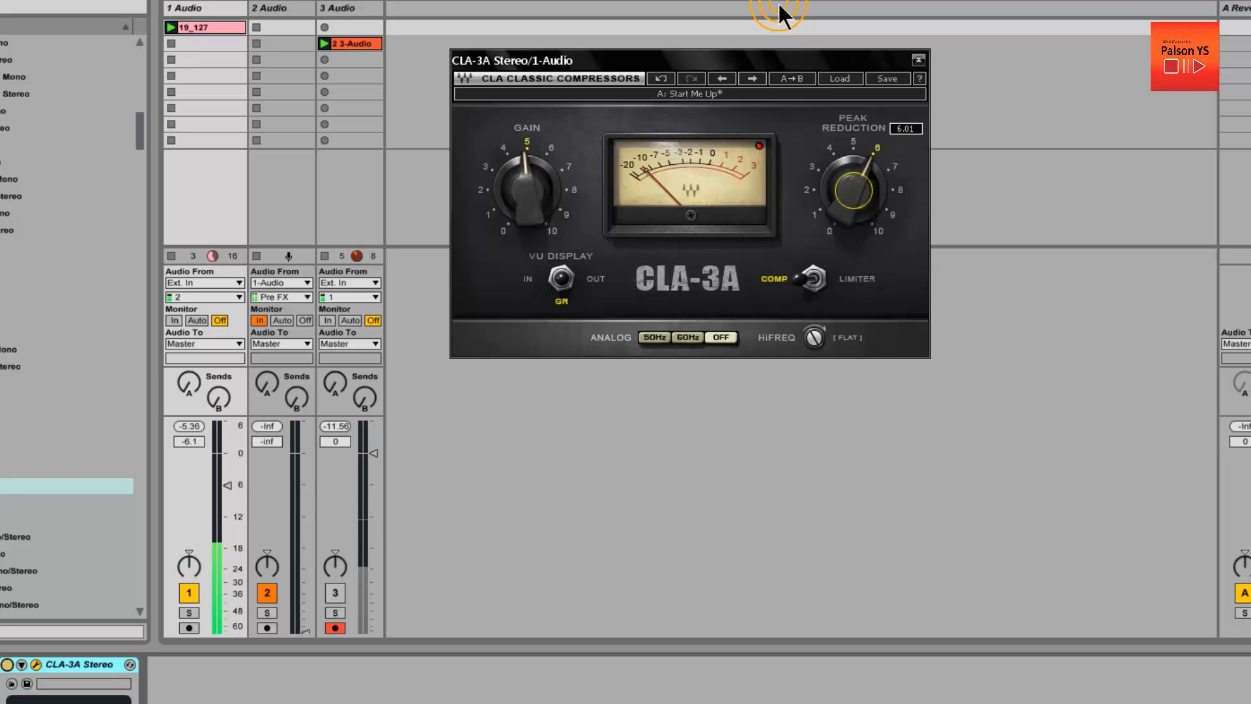
pyautogui.moveTo(853, 189); pyautogui.dragTo(850, 228)
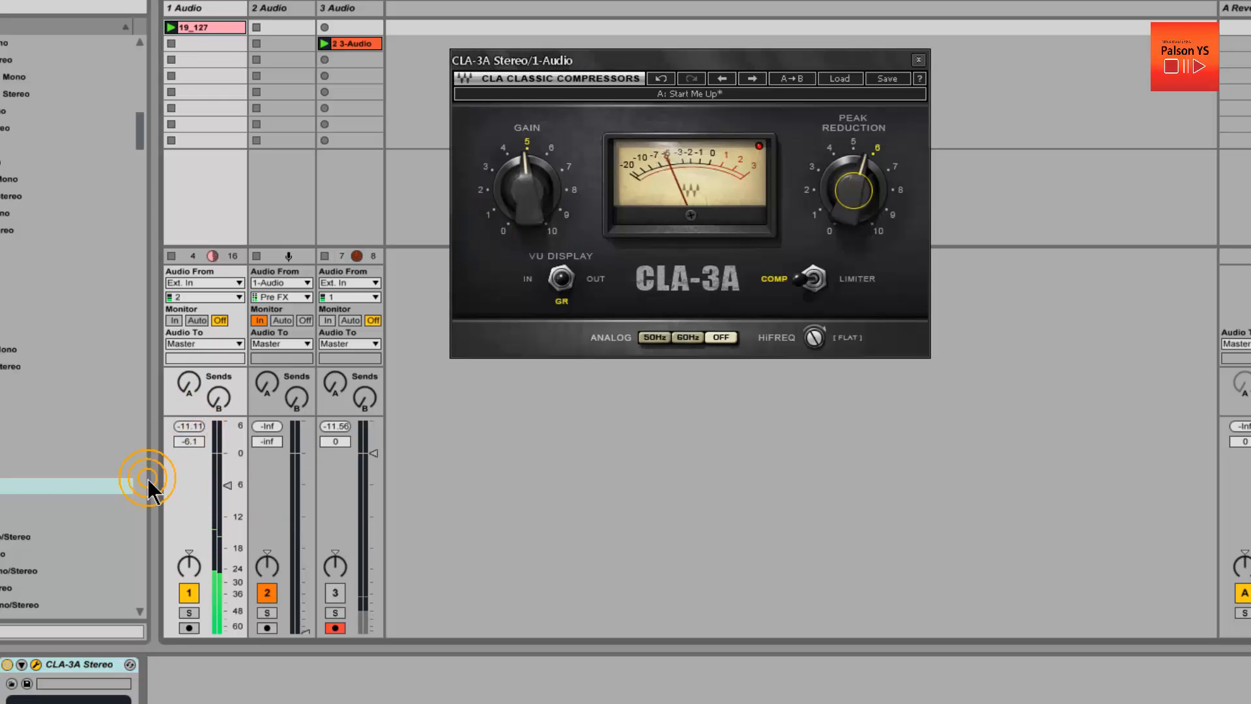
pyautogui.click(519, 194)
pyautogui.moveTo(521, 195)
pyautogui.mouseDown()
pyautogui.moveTo(456, 14)
pyautogui.moveTo(462, 0)
pyautogui.moveTo(530, 178)
pyautogui.mouseUp()
# Bypass and reactivate the CLA-3A to compare the result, and trim its Gain down slightly.
pyautogui.click(7, 665)
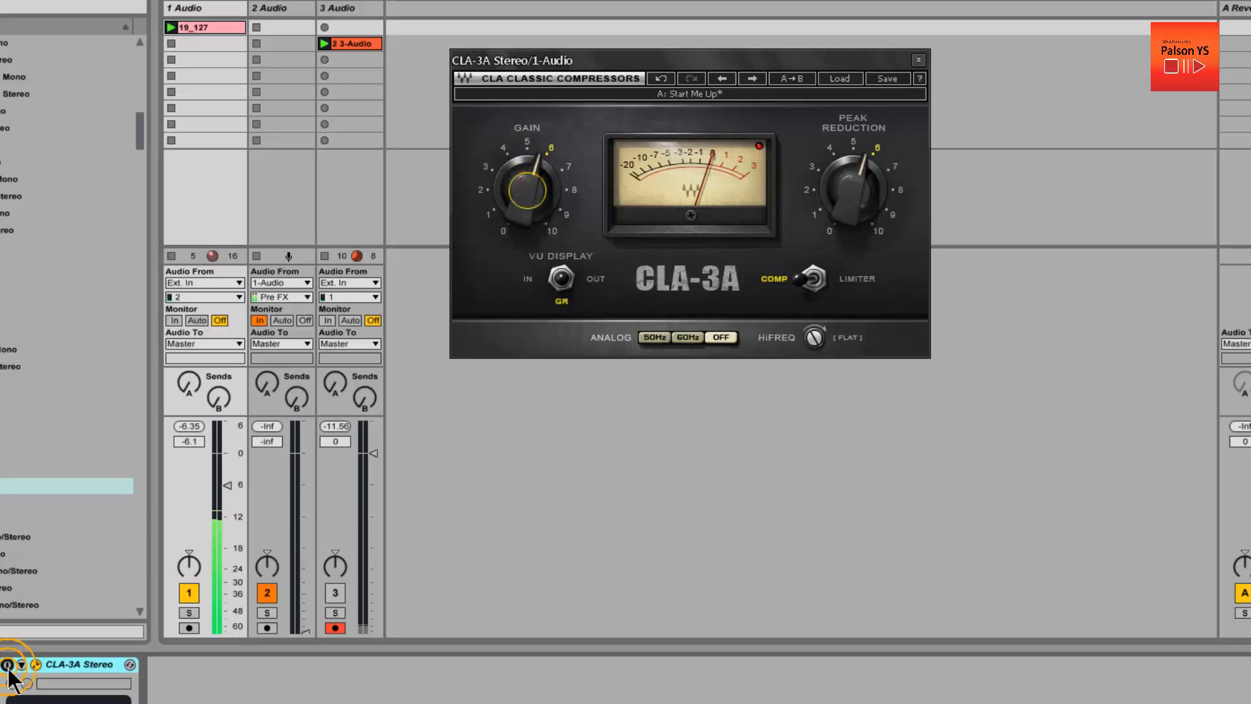
pyautogui.click(7, 666)
pyautogui.moveTo(540, 192); pyautogui.dragTo(541, 199)
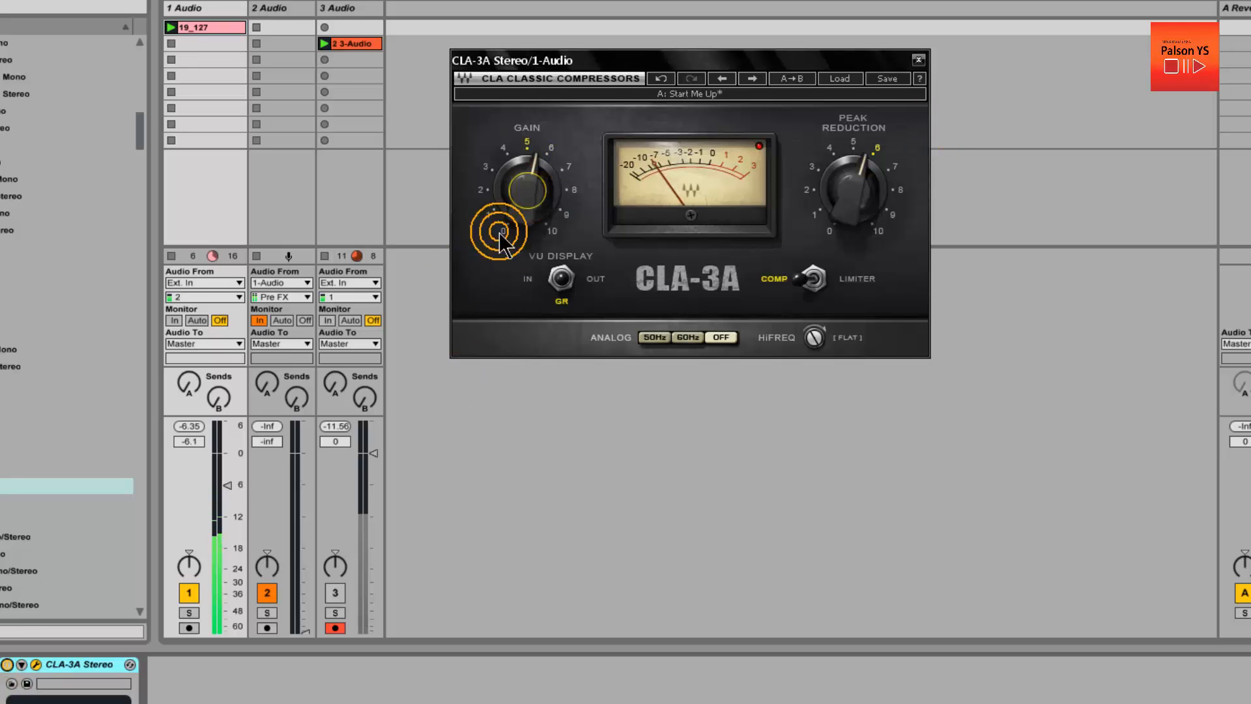
pyautogui.click(902, 229)
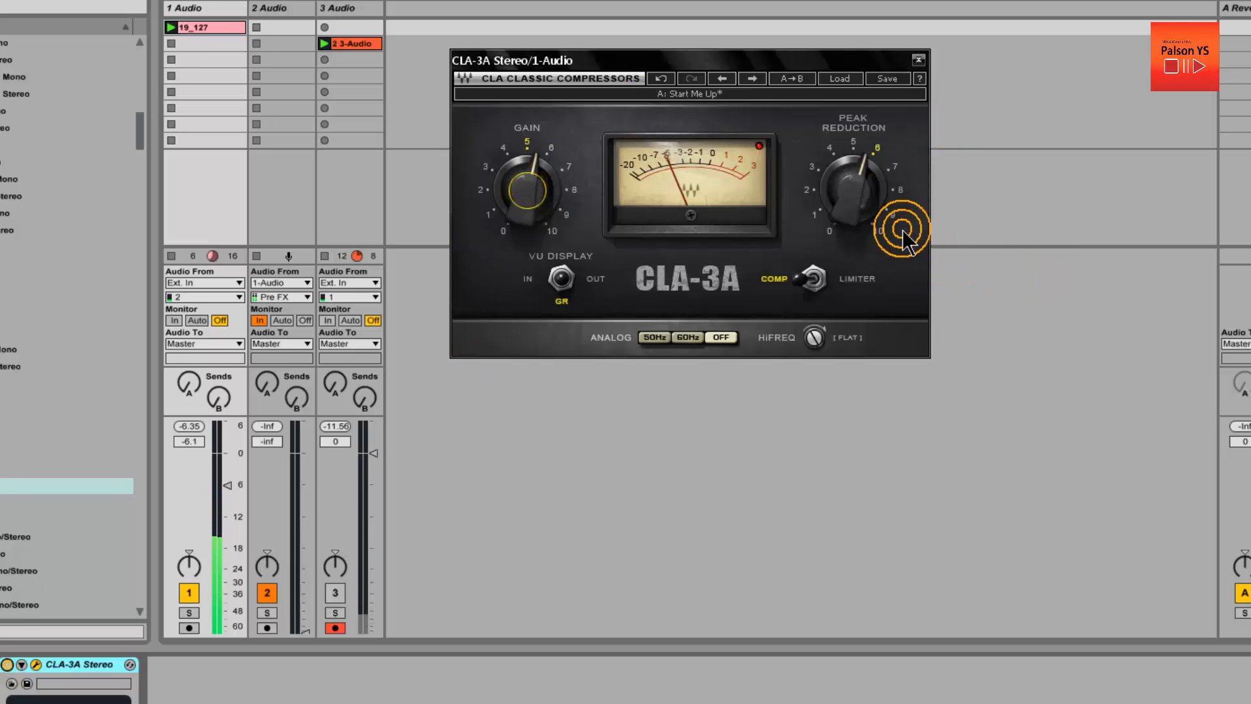
pyautogui.click(767, 287)
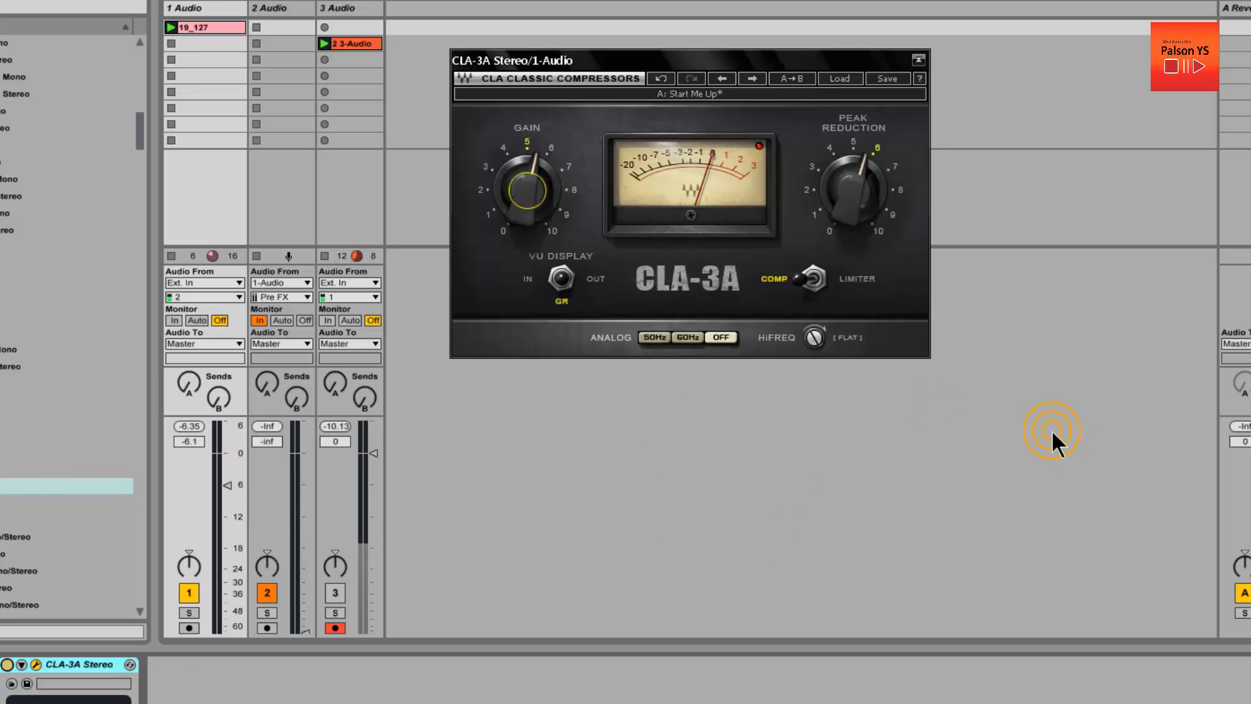
# Copy the CLA-3A from the 1 Audio track and paste it onto the 2 Audio track.
pyautogui.rightClick(94, 663)
pyautogui.click(133, 685)
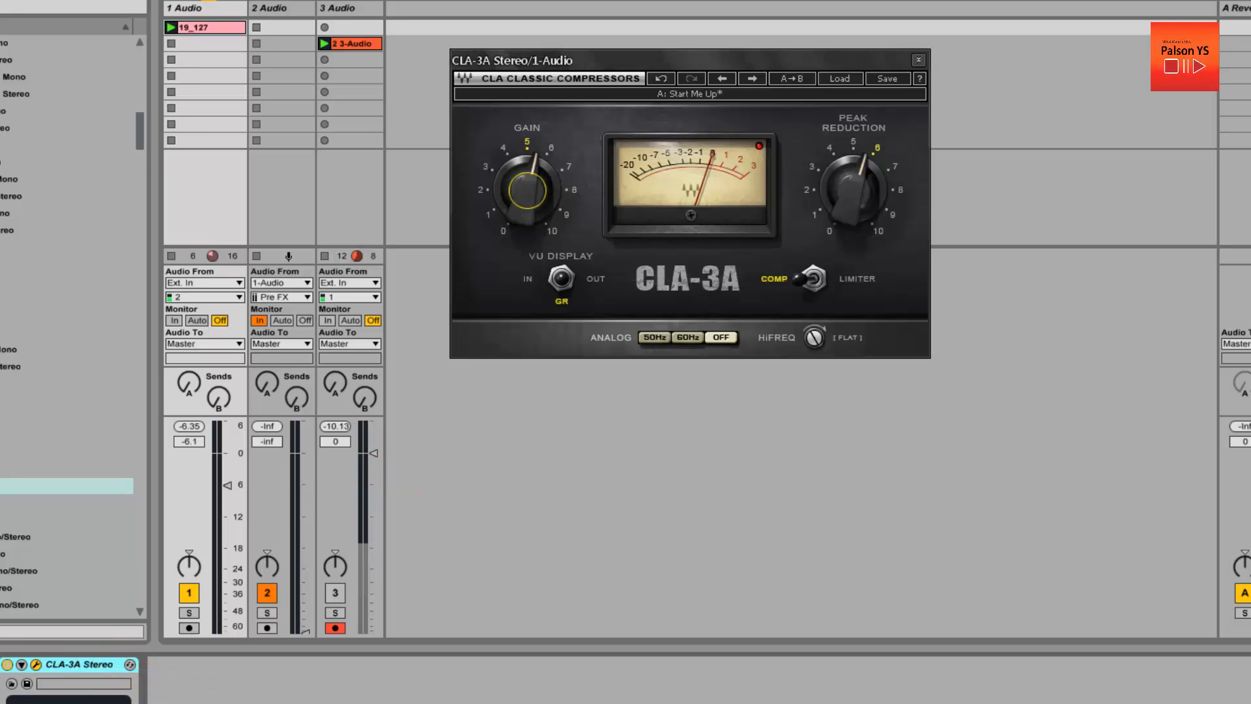
pyautogui.click(273, 8)
pyautogui.click(426, 701)
pyautogui.hotkey('ctrl', 'v')
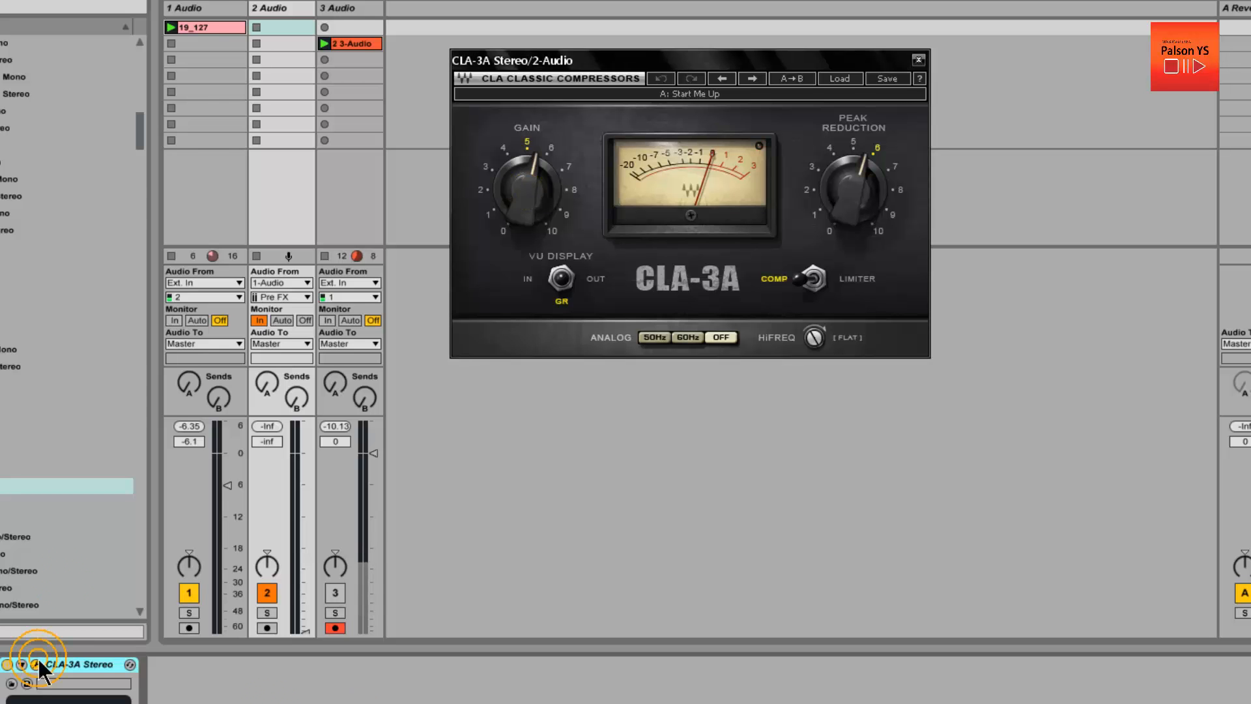
# Turn off the CLA-3A on the 1 Audio track.
pyautogui.click(217, 9)
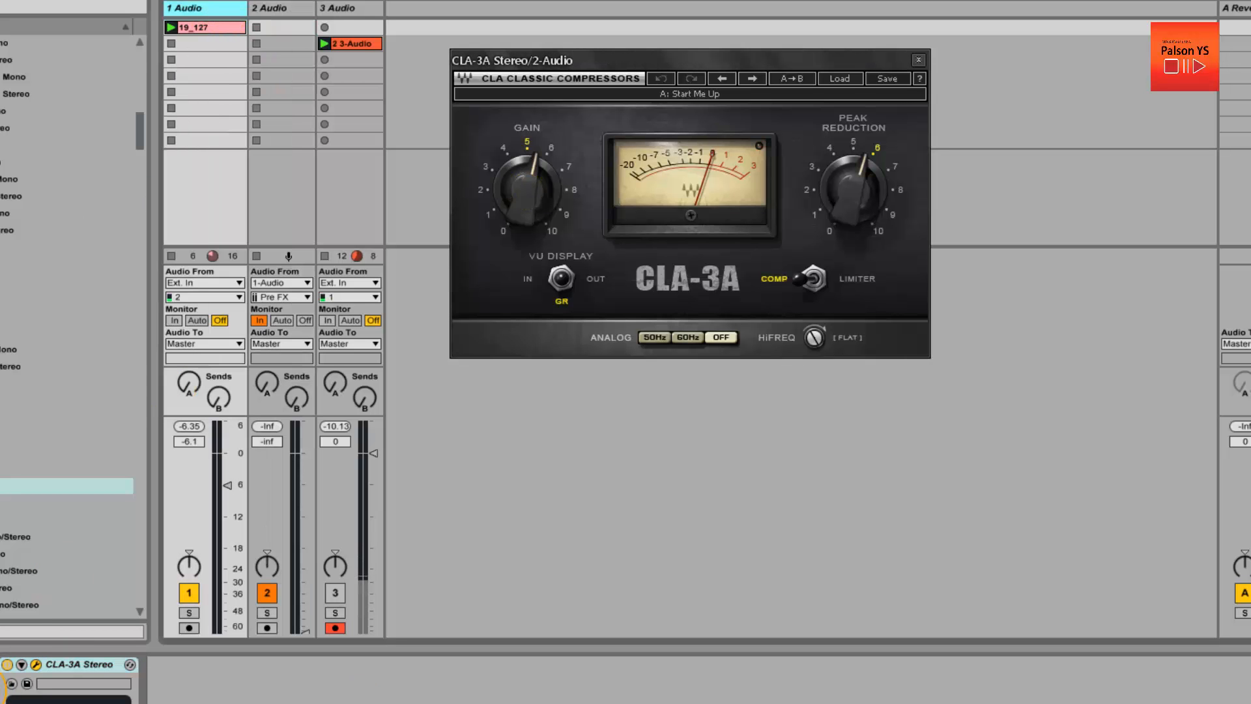
pyautogui.click(7, 665)
pyautogui.click(196, 701)
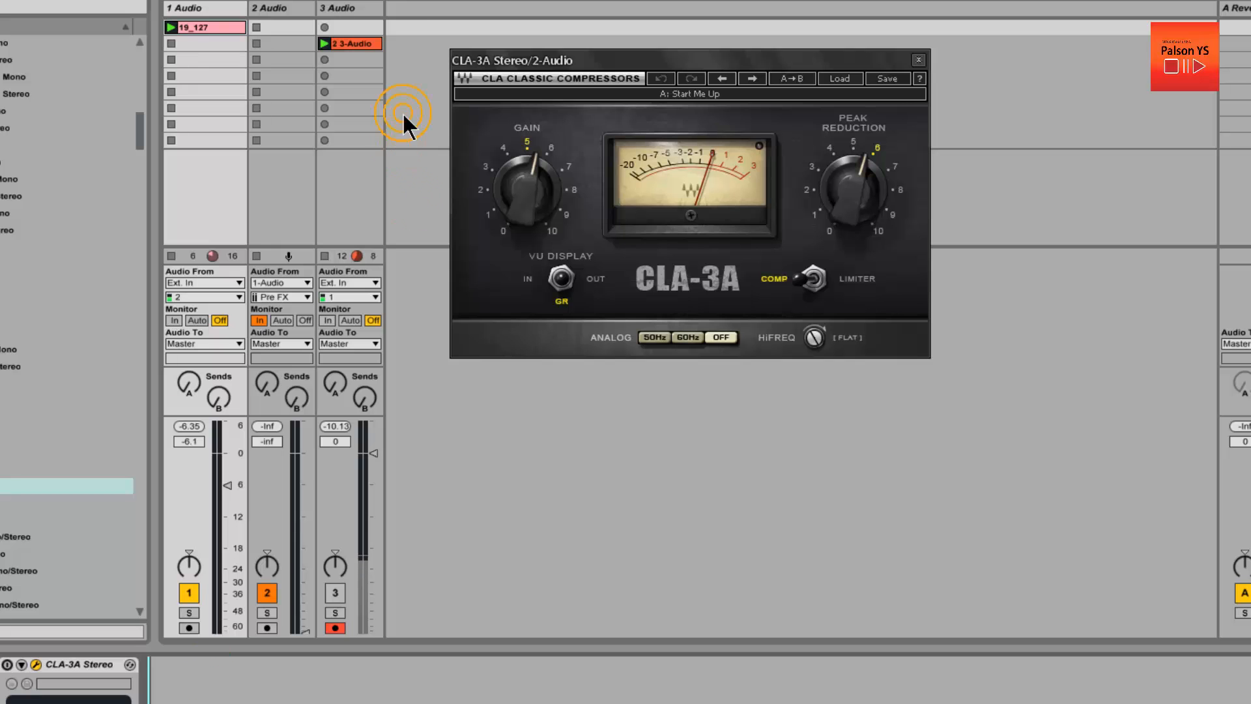
pyautogui.click(258, 240)
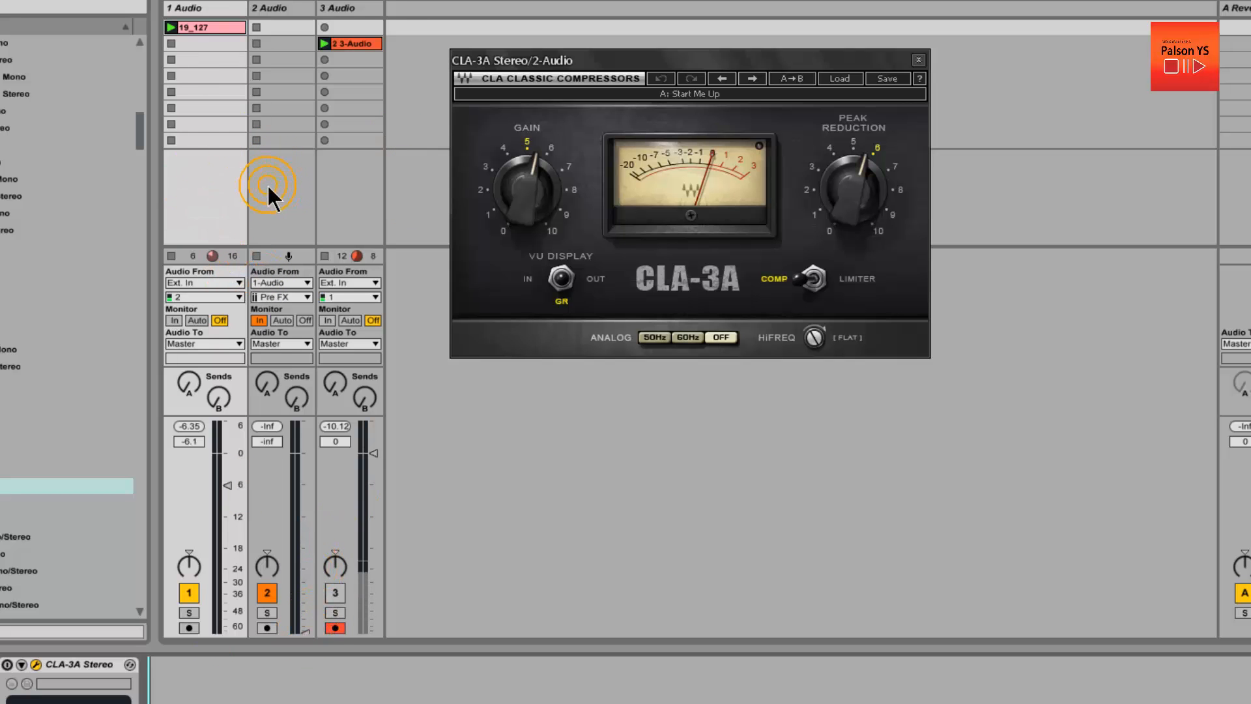
# Check the 2 Audio track's input routing and keep it receiving from 1-Audio at Pre FX.
pyautogui.click(300, 283)
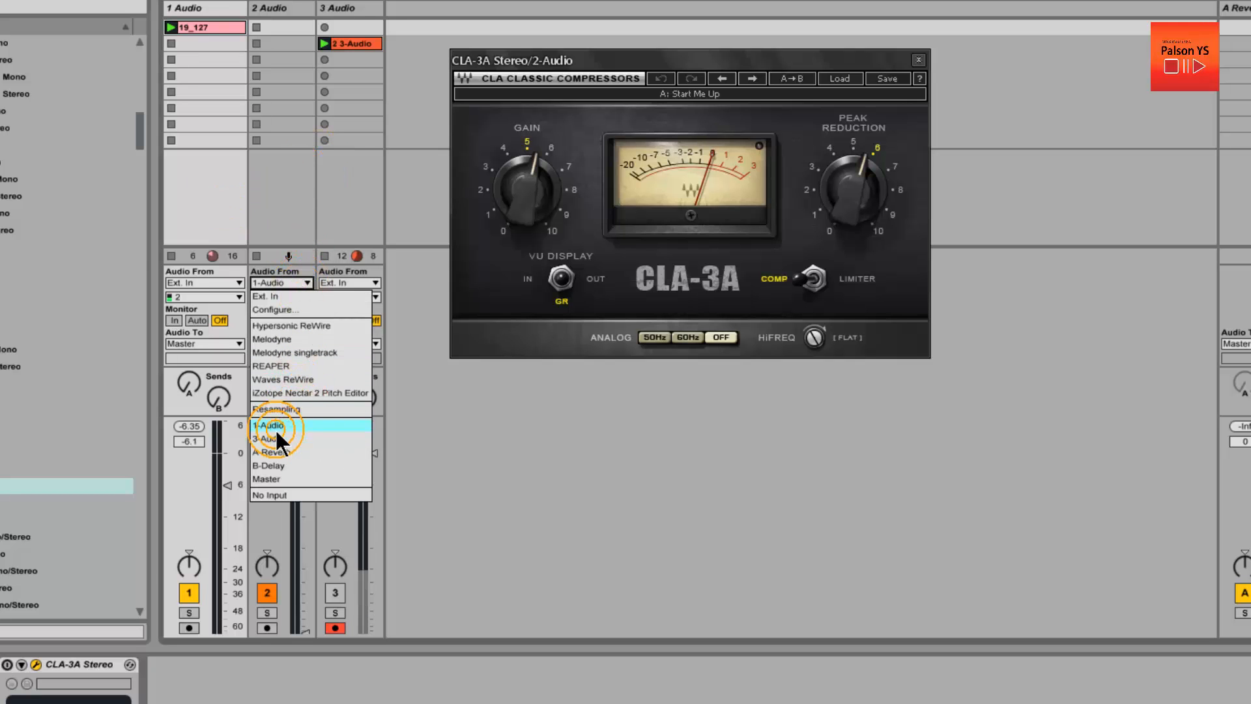
pyautogui.click(304, 297)
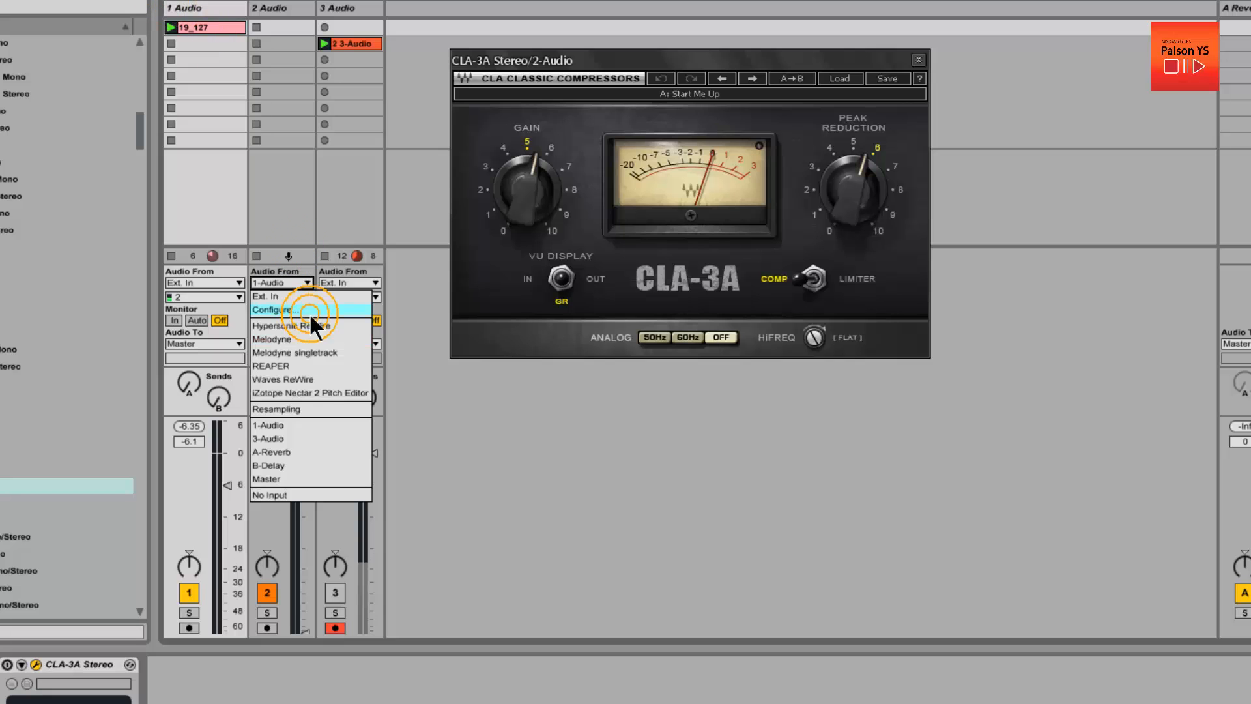
pyautogui.click(274, 425)
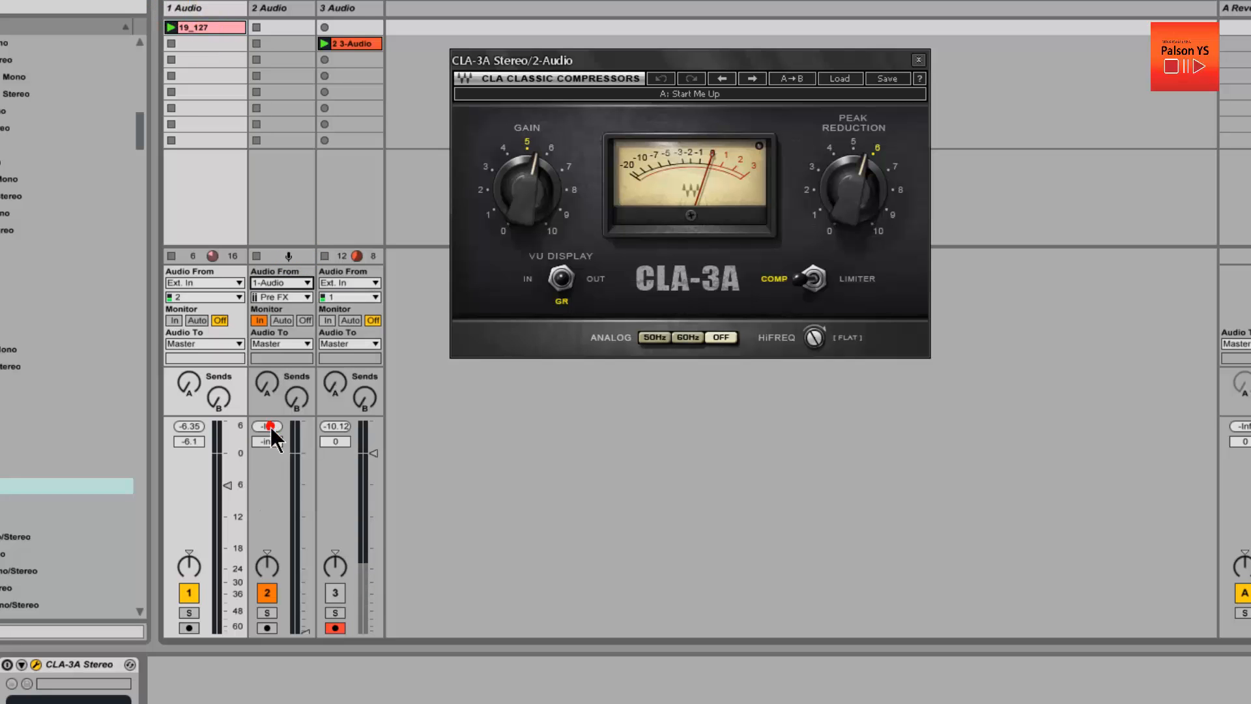
pyautogui.click(287, 296)
pyautogui.click(287, 296)
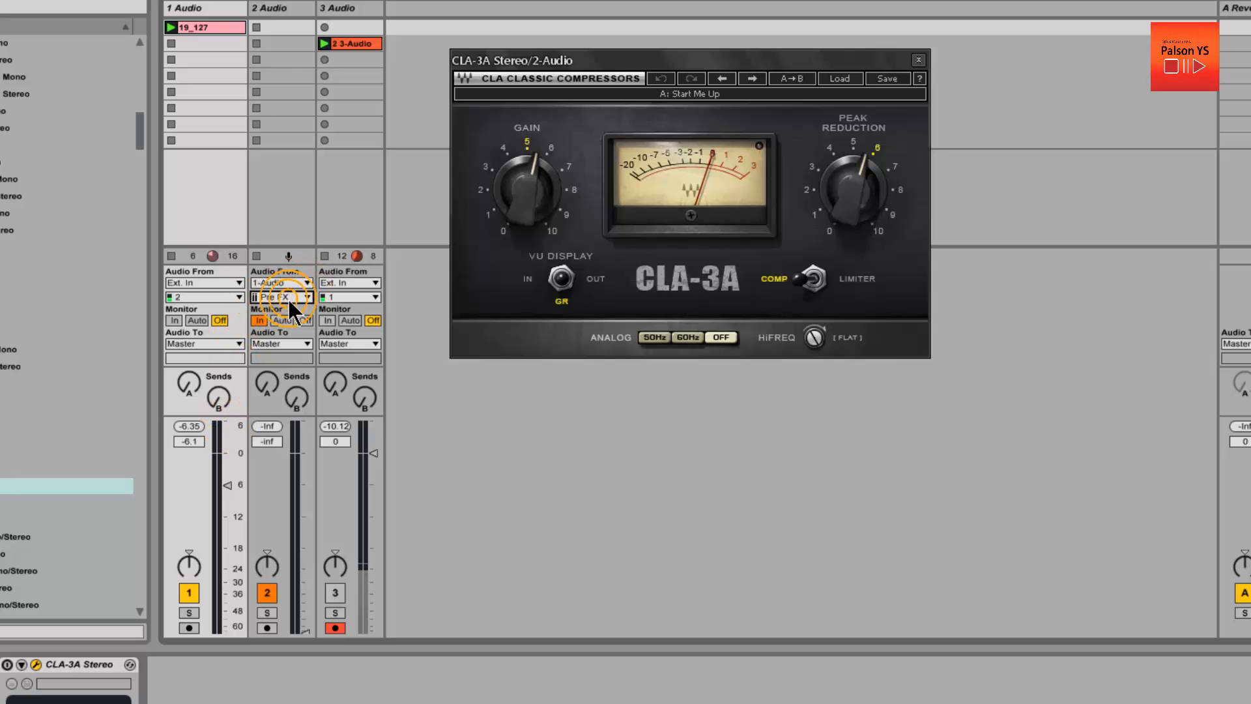
# Solo the 2 Audio track and turn off its CLA-3A.
pyautogui.click(334, 515)
pyautogui.click(267, 612)
pyautogui.click(218, 294)
pyautogui.click(195, 243)
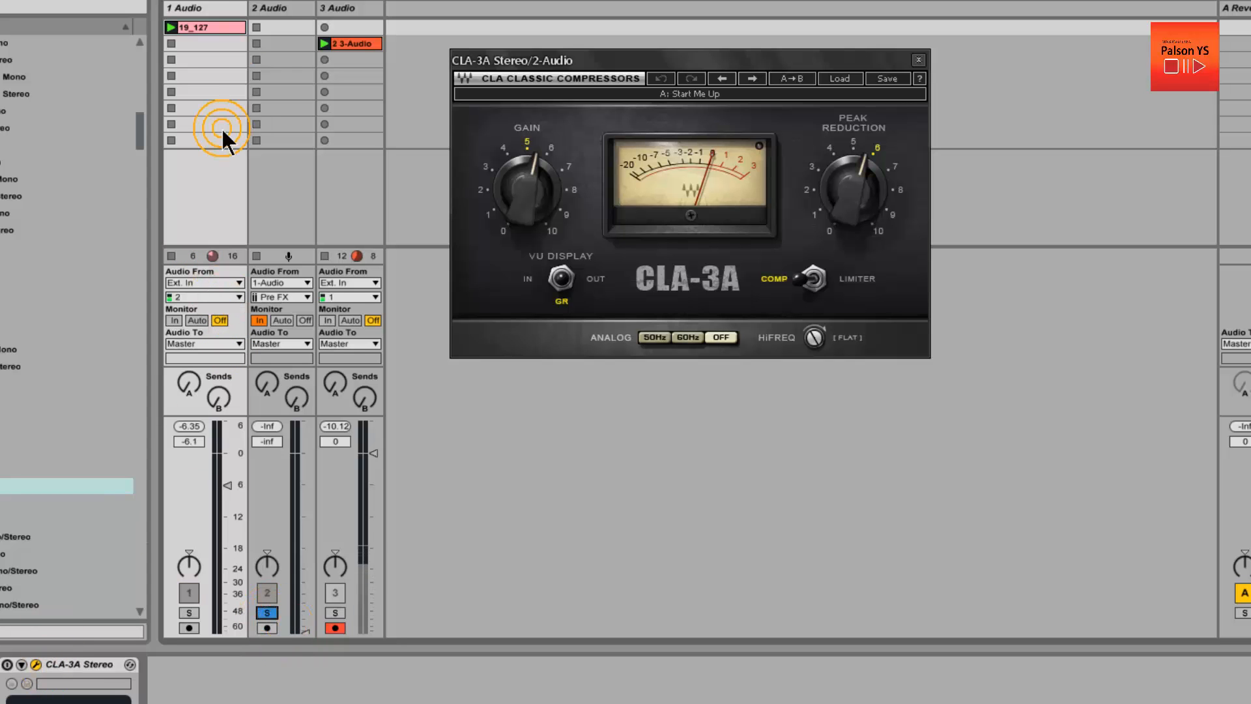
pyautogui.click(268, 11)
pyautogui.click(8, 667)
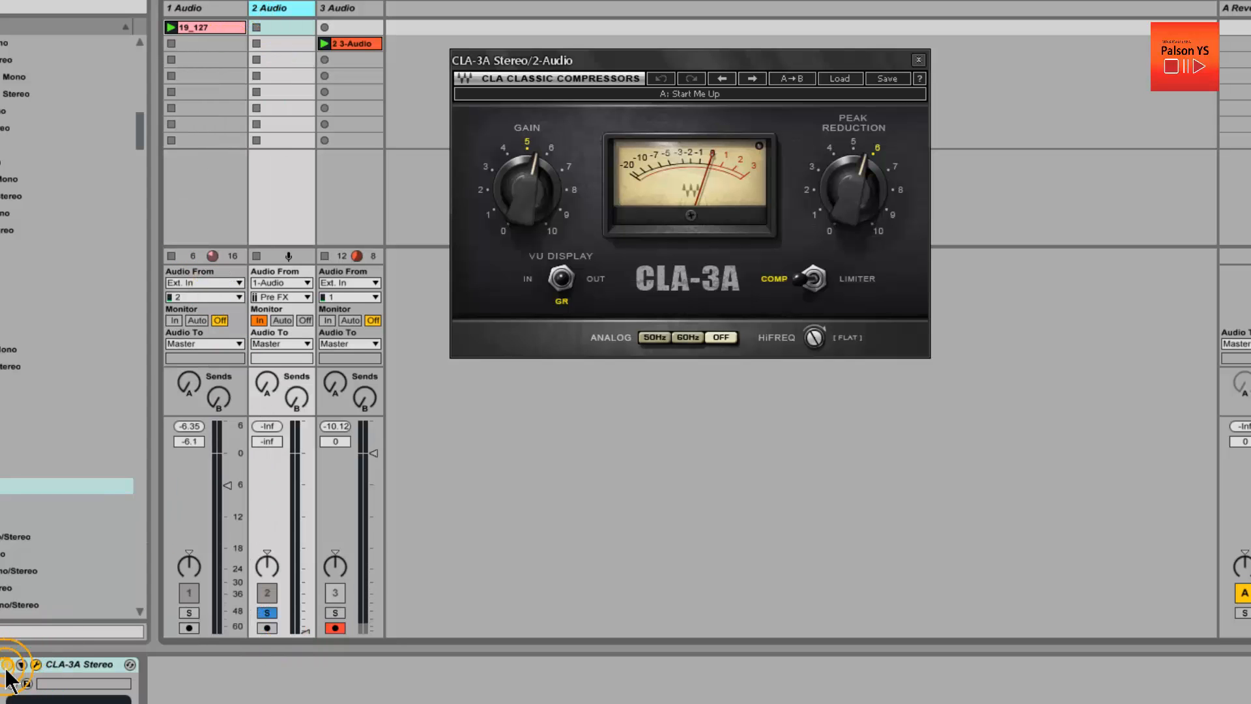
pyautogui.click(298, 444)
pyautogui.click(242, 419)
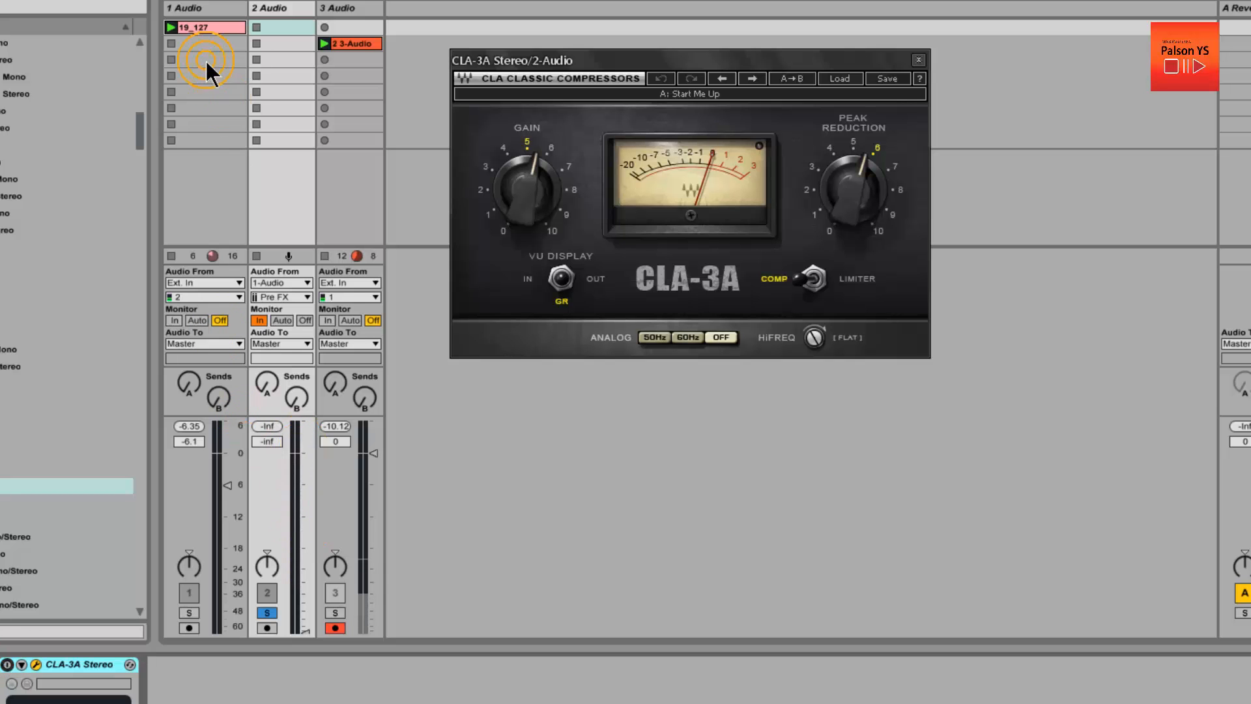
# Audition the soloed 2 Audio track with its fader, activate its CLA-3A, return the fader to -inf and clear the solo.
pyautogui.click(300, 633)
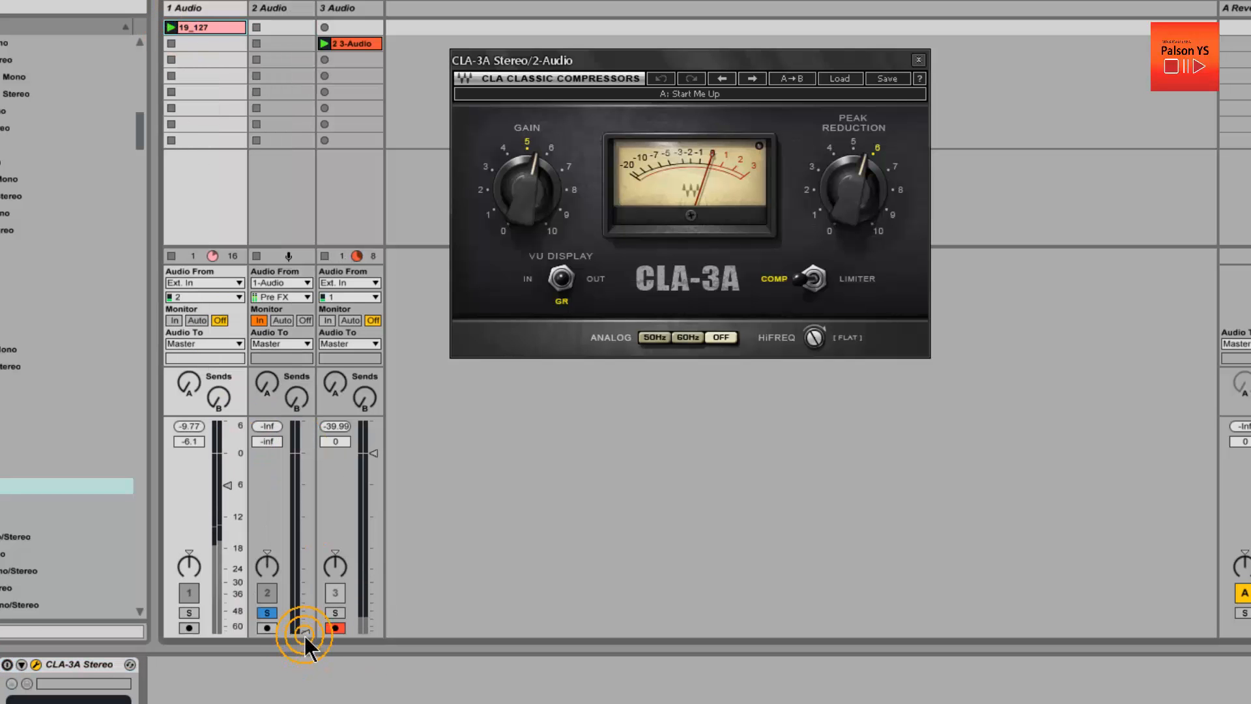
pyautogui.moveTo(302, 632)
pyautogui.mouseDown()
pyautogui.moveTo(303, 481)
pyautogui.moveTo(303, 632)
pyautogui.mouseUp()
pyautogui.click(261, 12)
pyautogui.click(7, 665)
pyautogui.moveTo(301, 594); pyautogui.dragTo(301, 594)
pyautogui.click(267, 613)
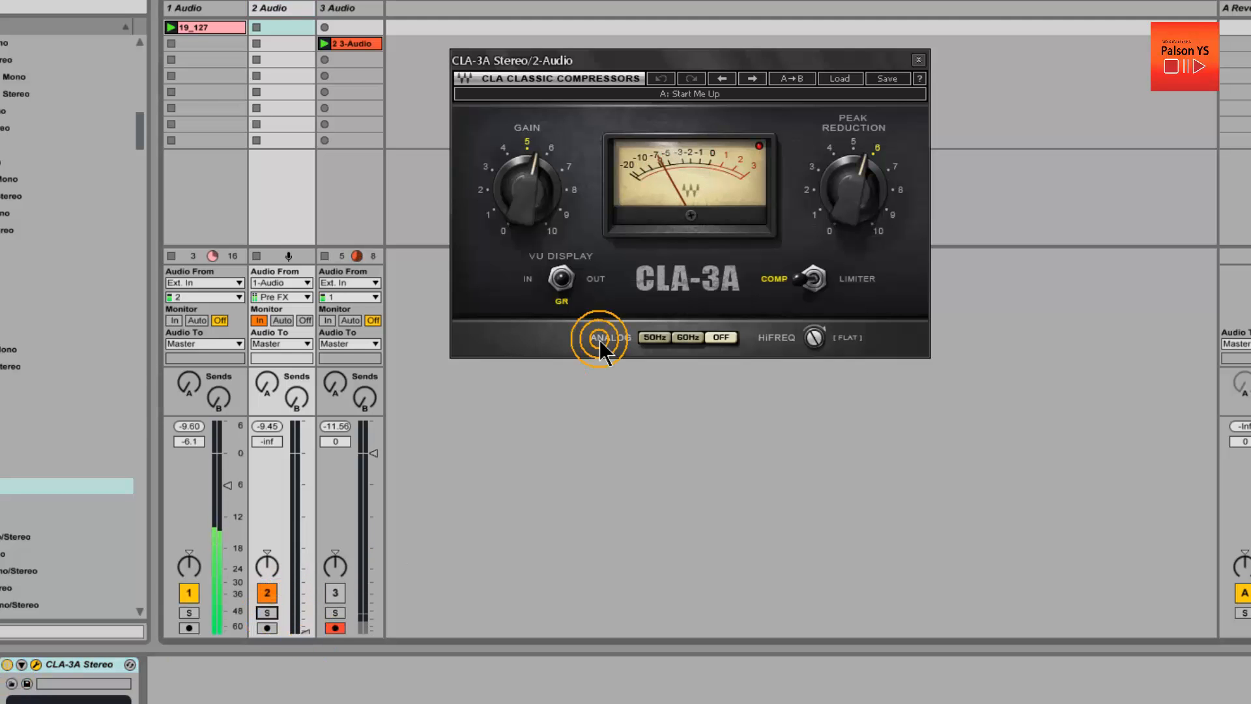
# Raise the 2 Audio CLA-3A's Peak Reduction to about 7 and blend the track in with its fader at -5.5.
pyautogui.moveTo(876, 236); pyautogui.dragTo(860, 153)
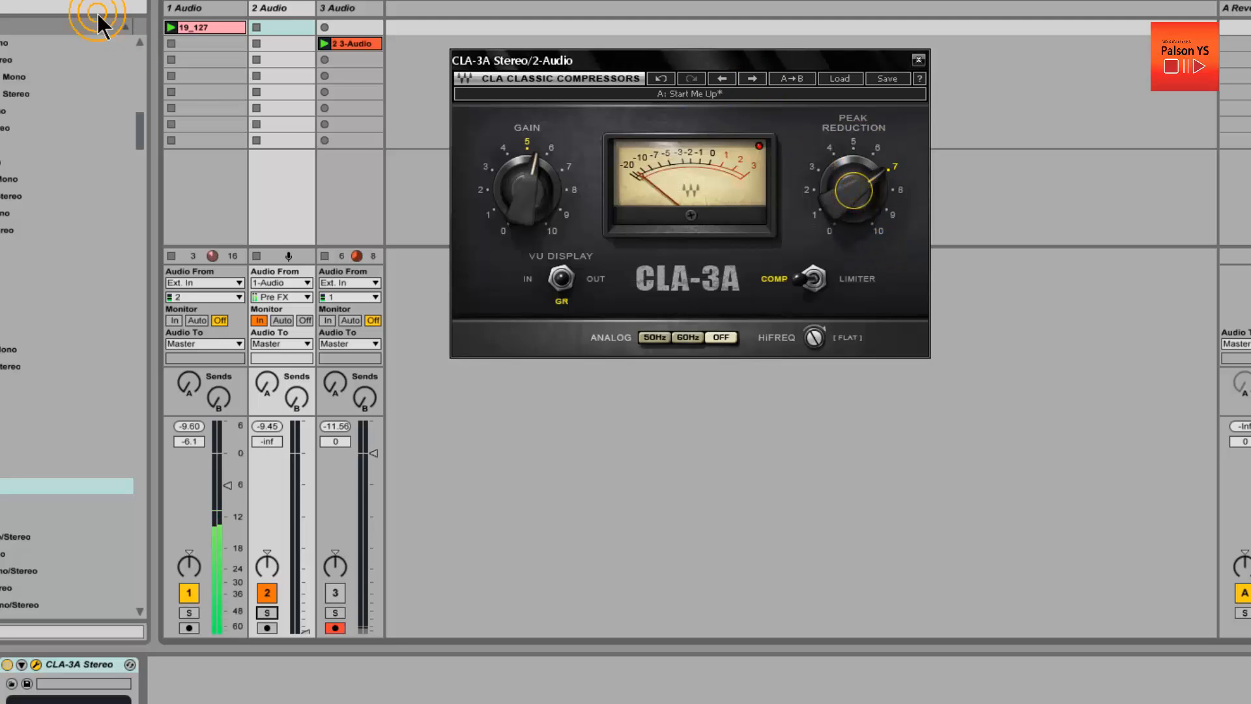
pyautogui.click(286, 9)
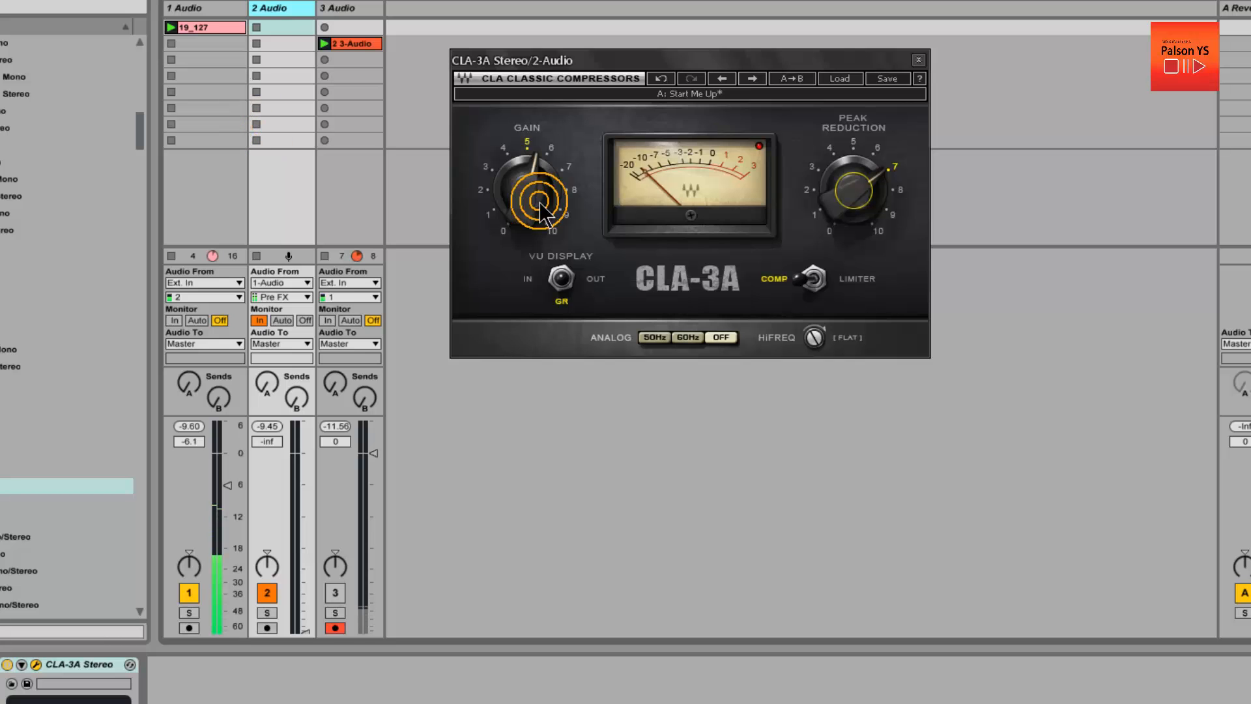
pyautogui.moveTo(304, 633); pyautogui.dragTo(300, 632)
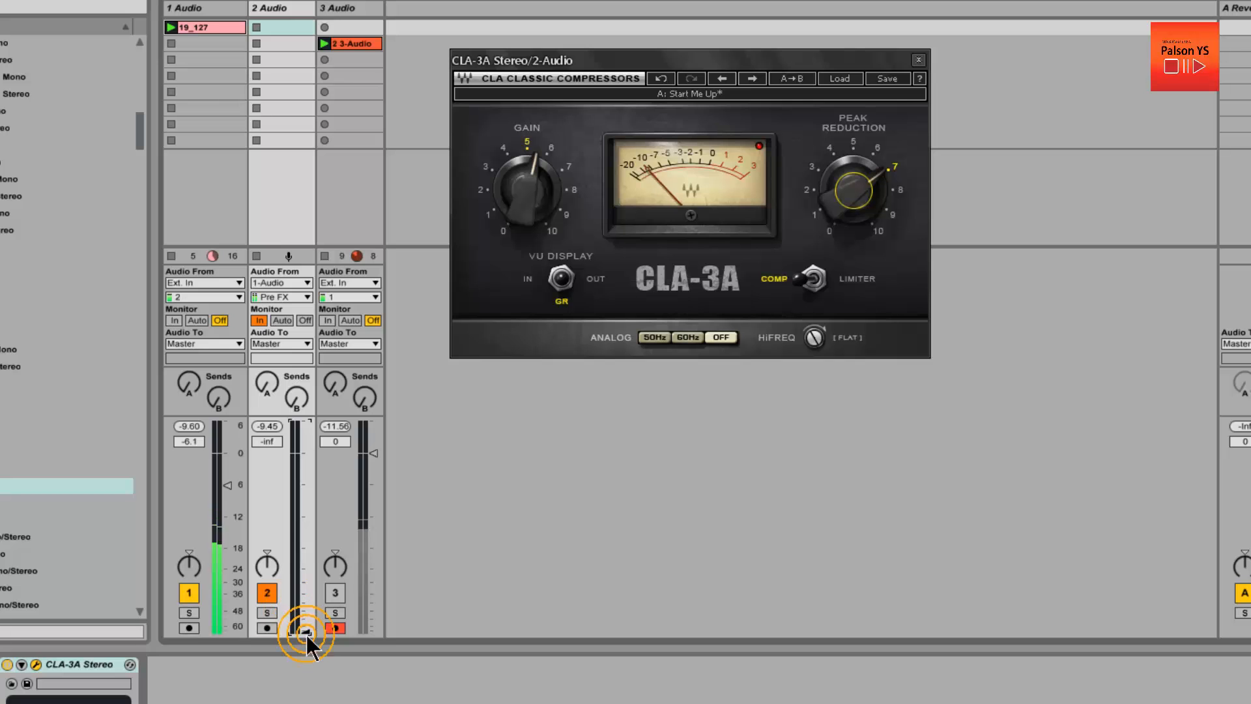
pyautogui.moveTo(306, 641); pyautogui.dragTo(300, 632)
# Mute and unmute the 2 Audio track to compare the mix with and without the parallel compression.
pyautogui.click(266, 591)
pyautogui.click(272, 585)
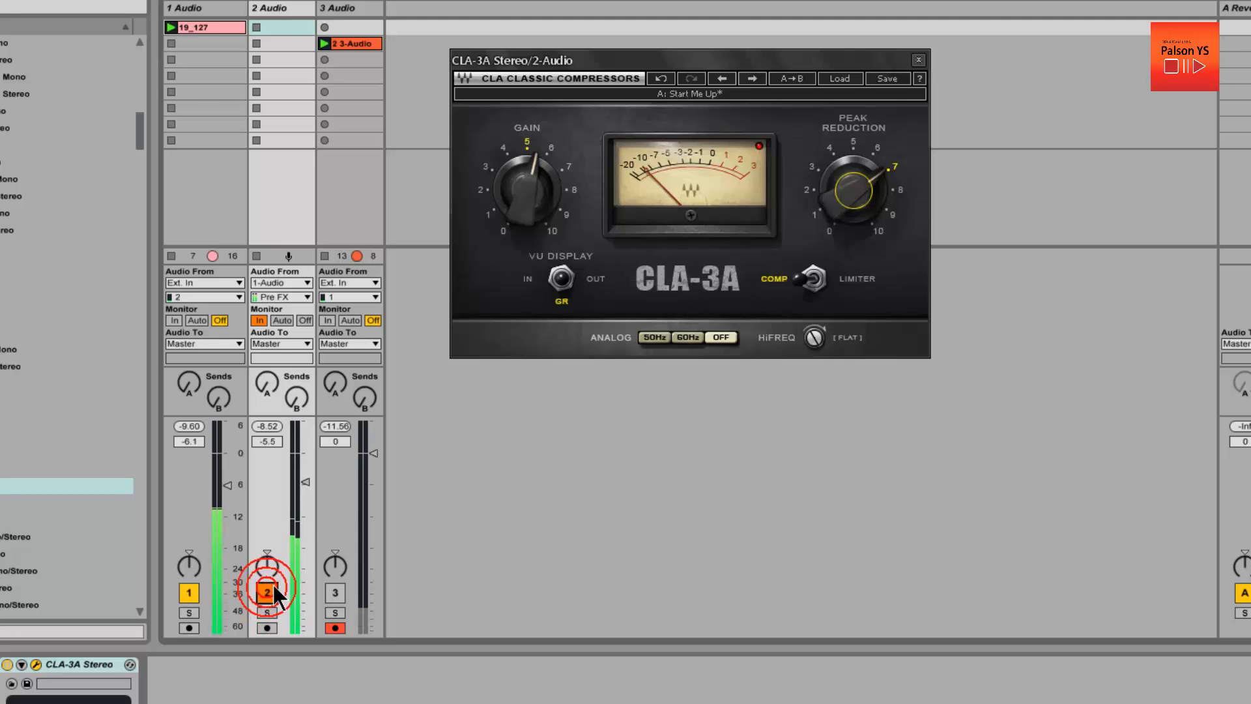
pyautogui.click(275, 588)
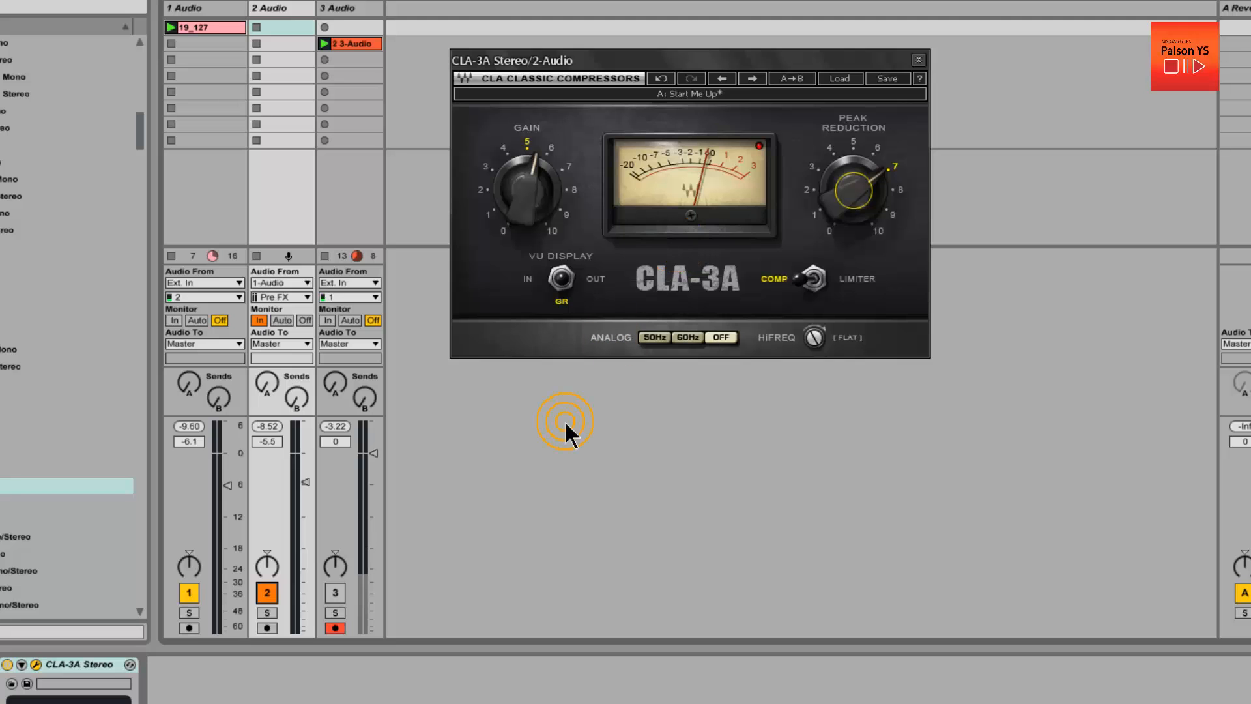
# Lower the 2 Audio CLA-3A's Gain to about 4, set the track's fader to -12.9 and restart playback.
pyautogui.click(534, 208)
pyautogui.moveTo(535, 209)
pyautogui.mouseDown()
pyautogui.moveTo(531, 267)
pyautogui.moveTo(528, 196)
pyautogui.mouseUp()
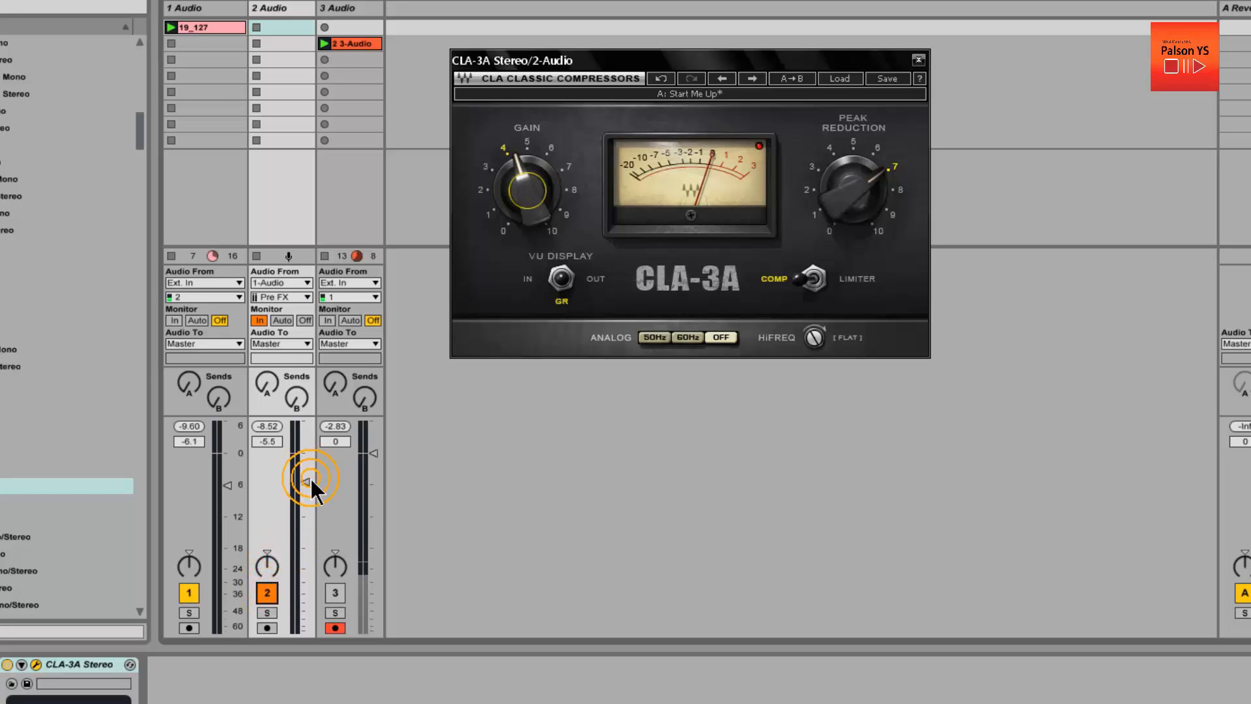
pyautogui.moveTo(309, 483); pyautogui.dragTo(301, 485)
pyautogui.press('space')
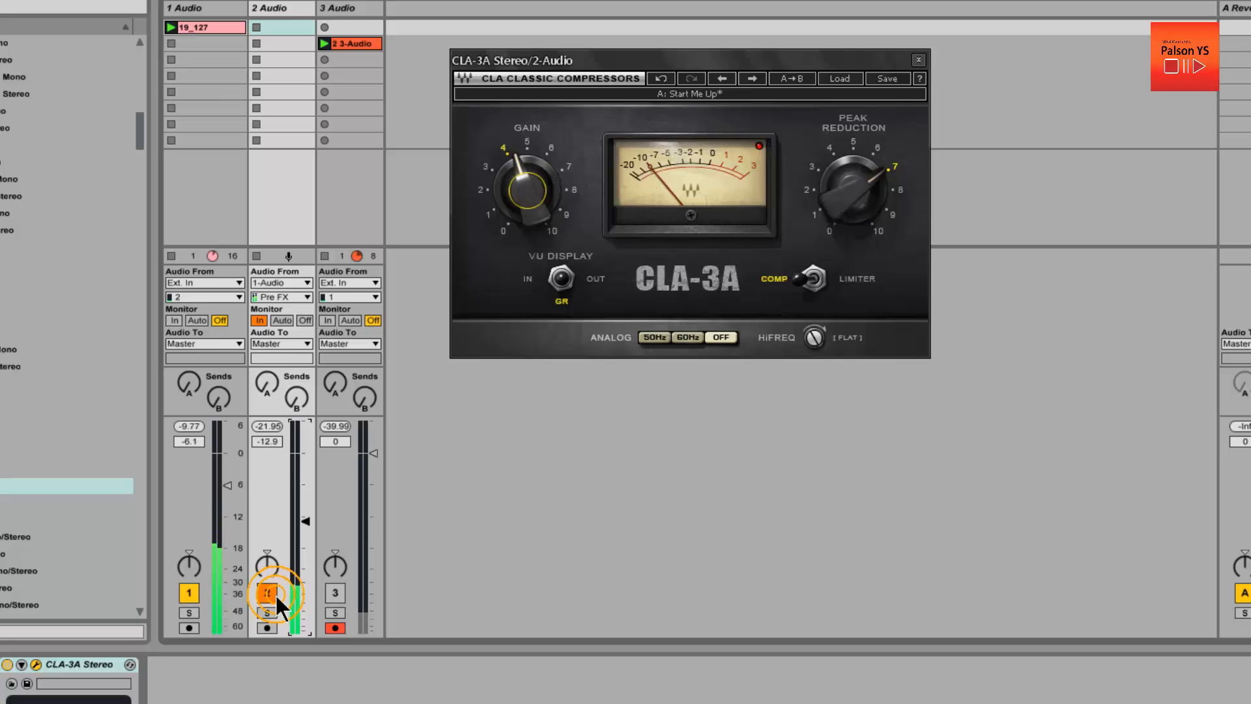
# Compare the mix with the 2 Audio track muted and active, and raise its fader to -5.8.
pyautogui.click(267, 593)
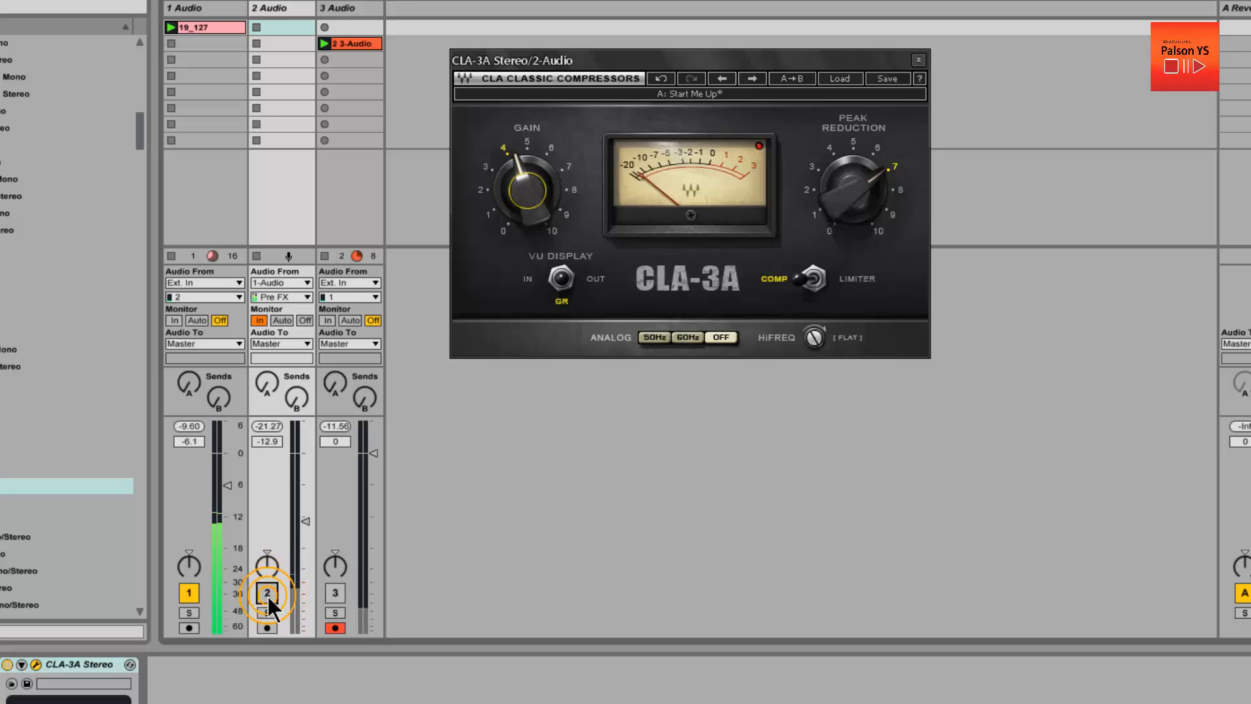
pyautogui.click(267, 593)
pyautogui.click(299, 525)
pyautogui.moveTo(300, 525); pyautogui.dragTo(300, 512)
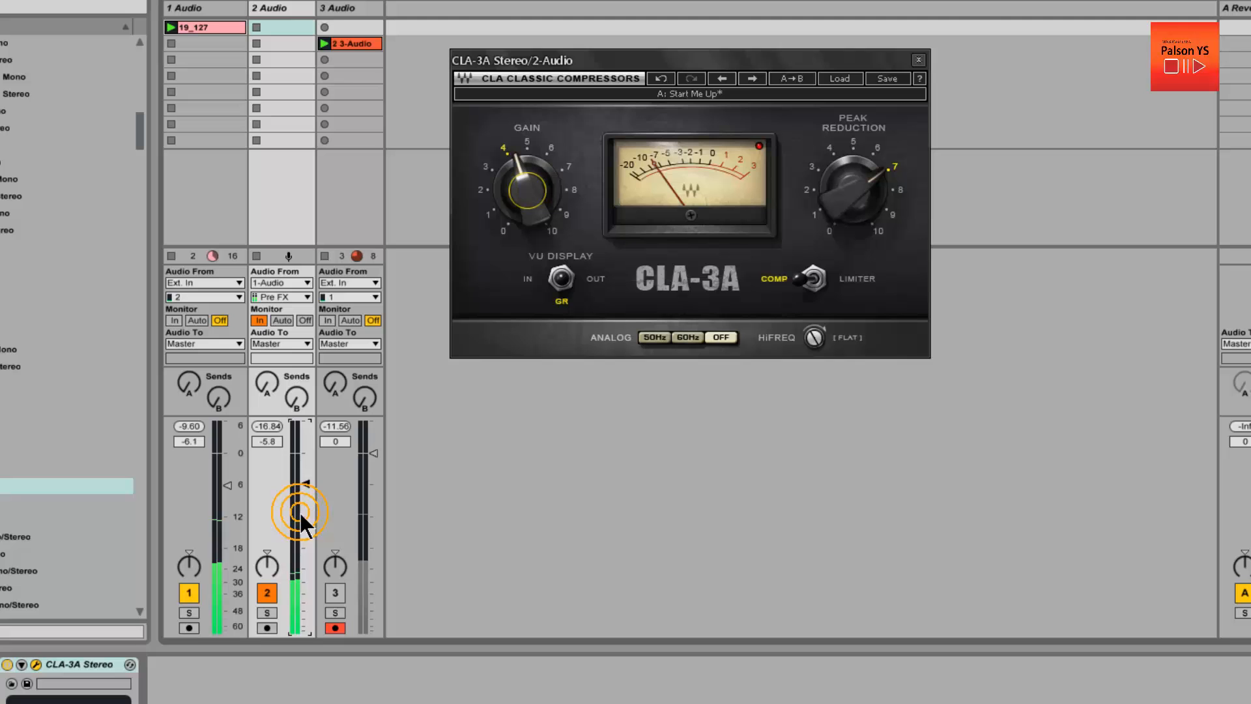
# Compare the mix with the 2 Audio track muted and active, and lower its fader to -7.3.
pyautogui.click(267, 595)
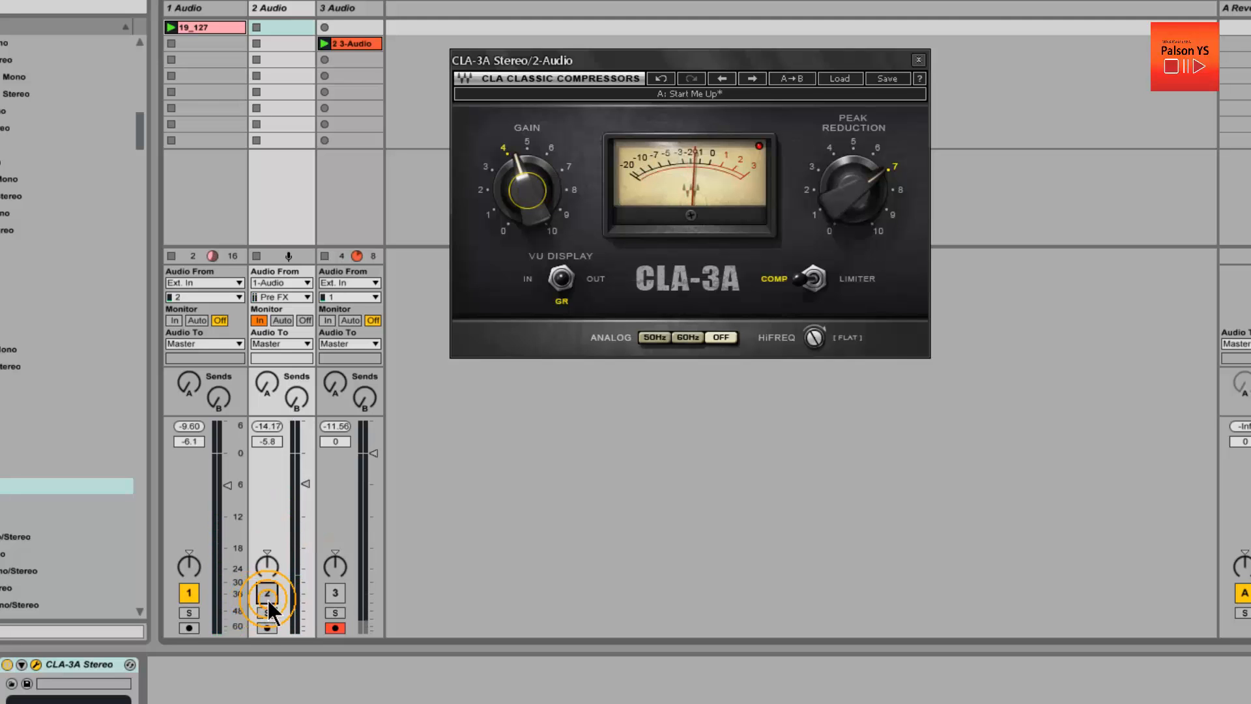
pyautogui.click(272, 591)
pyautogui.click(296, 561)
pyautogui.moveTo(301, 484); pyautogui.dragTo(307, 494)
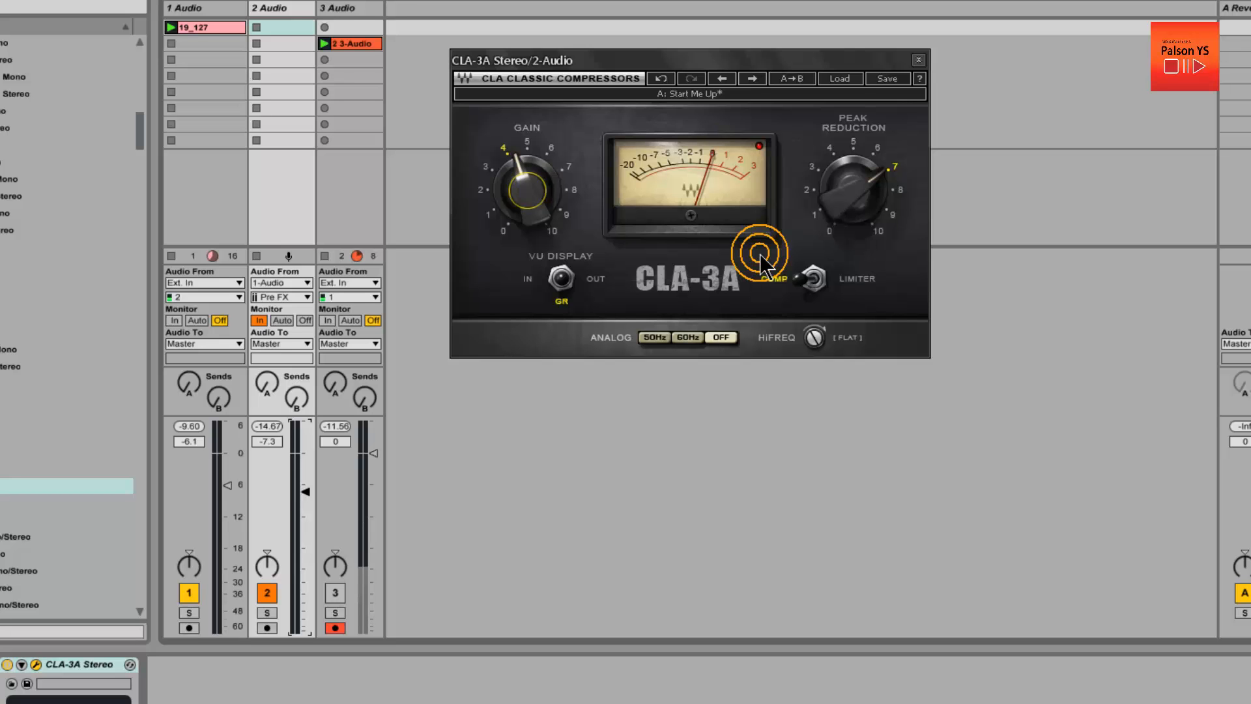
# Bypass the 2 Audio CLA-3A and insert a CLA-76 Stereo after it, clearing away the CLA-3A window behind it.
pyautogui.click(4, 665)
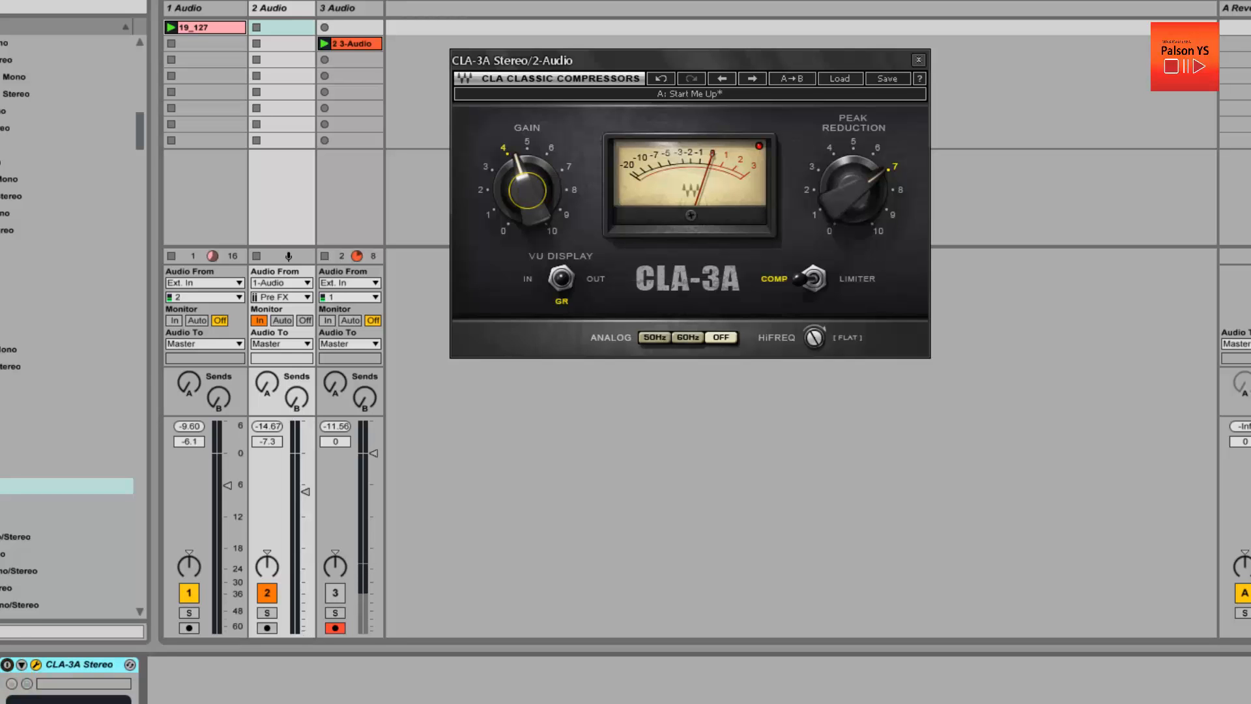
pyautogui.moveTo(2, 520); pyautogui.dragTo(189, 681)
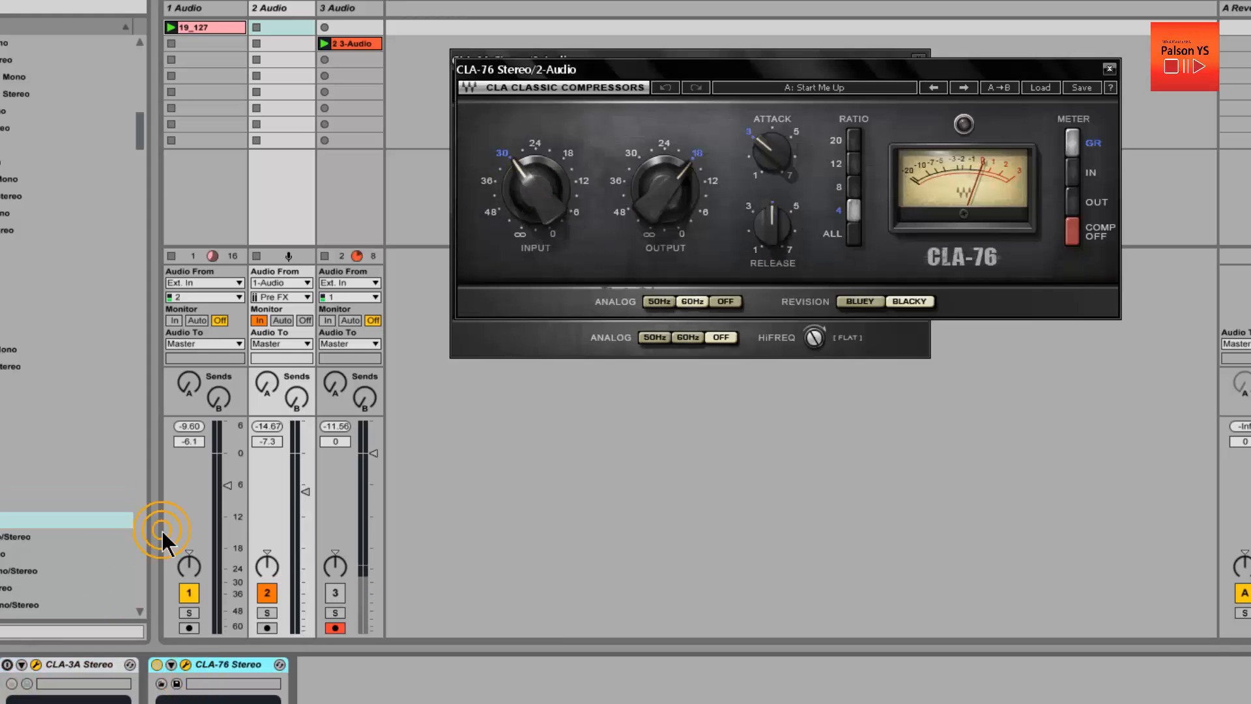
pyautogui.click(811, 53)
pyautogui.click(933, 63)
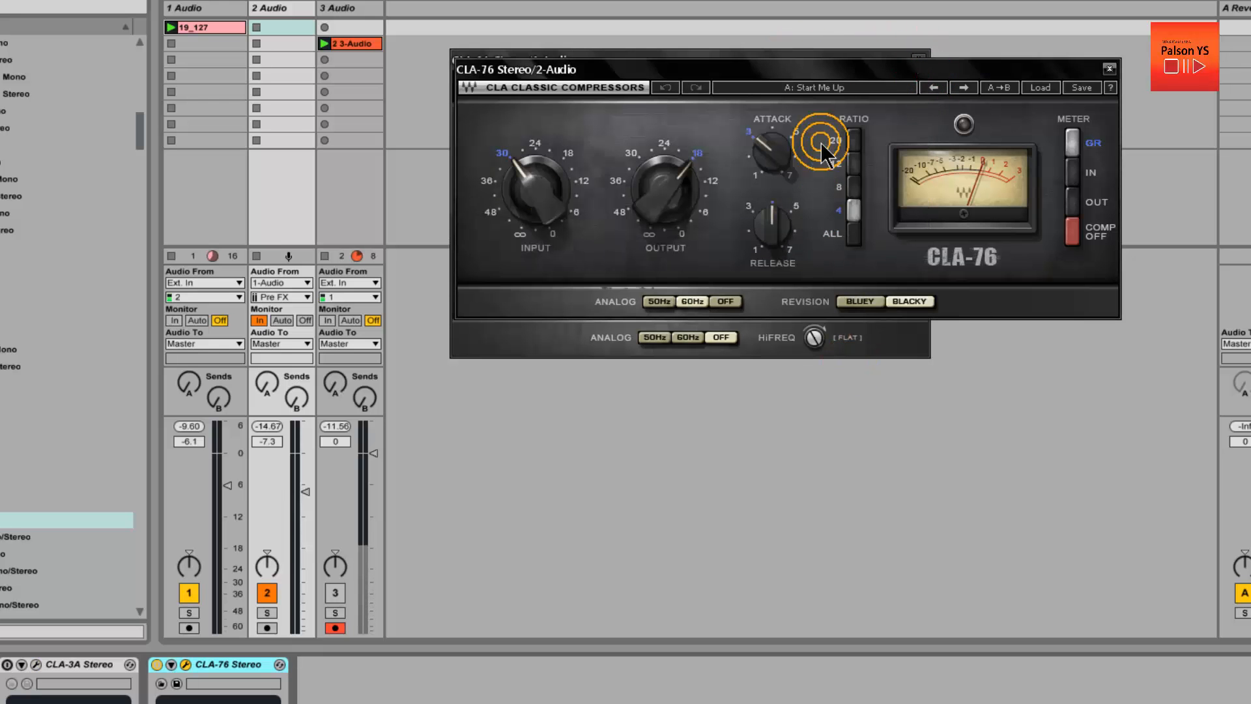
pyautogui.moveTo(848, 68); pyautogui.dragTo(818, 193)
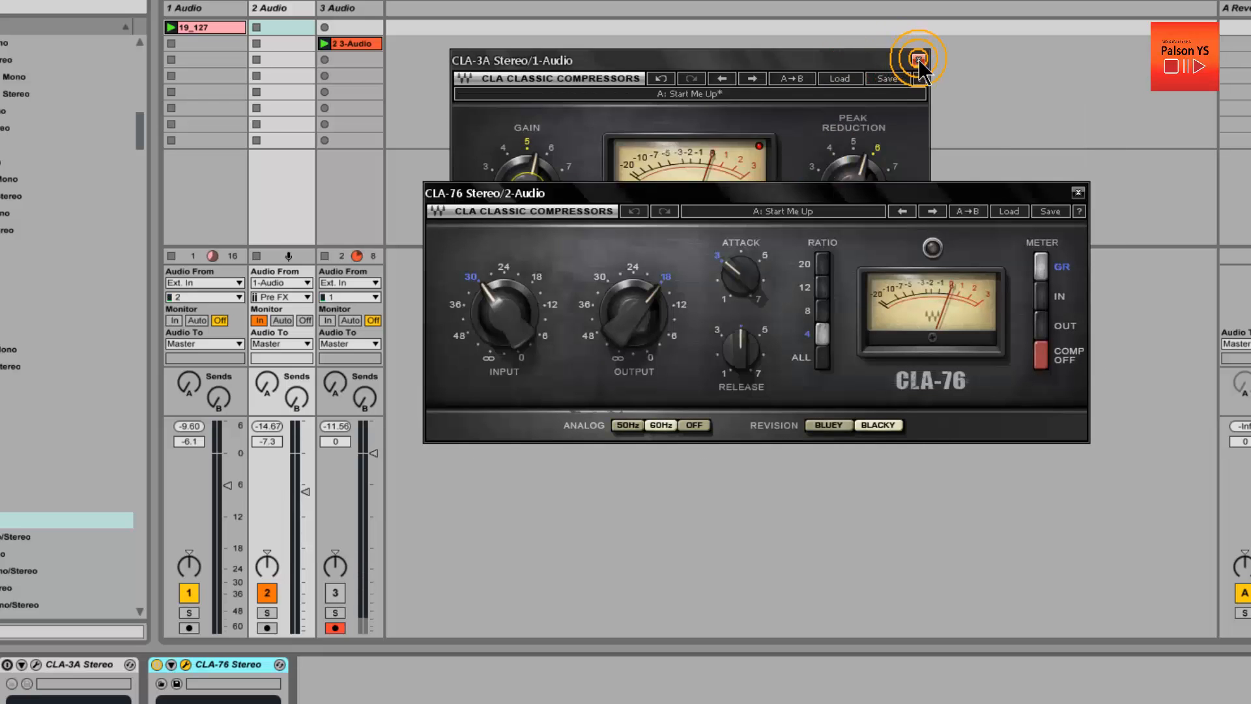
pyautogui.click(917, 58)
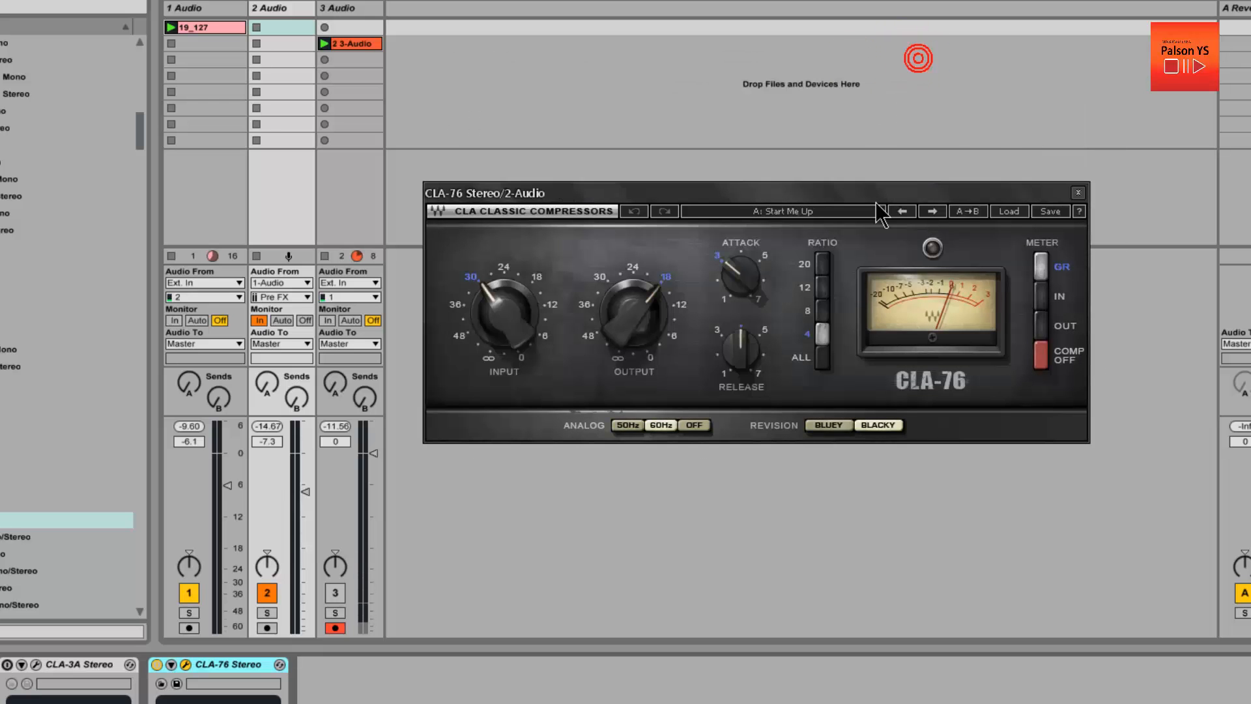
# Set the CLA-76's Analog option to Off and switch its Revision to Bluey and back to Blacky.
pyautogui.click(706, 429)
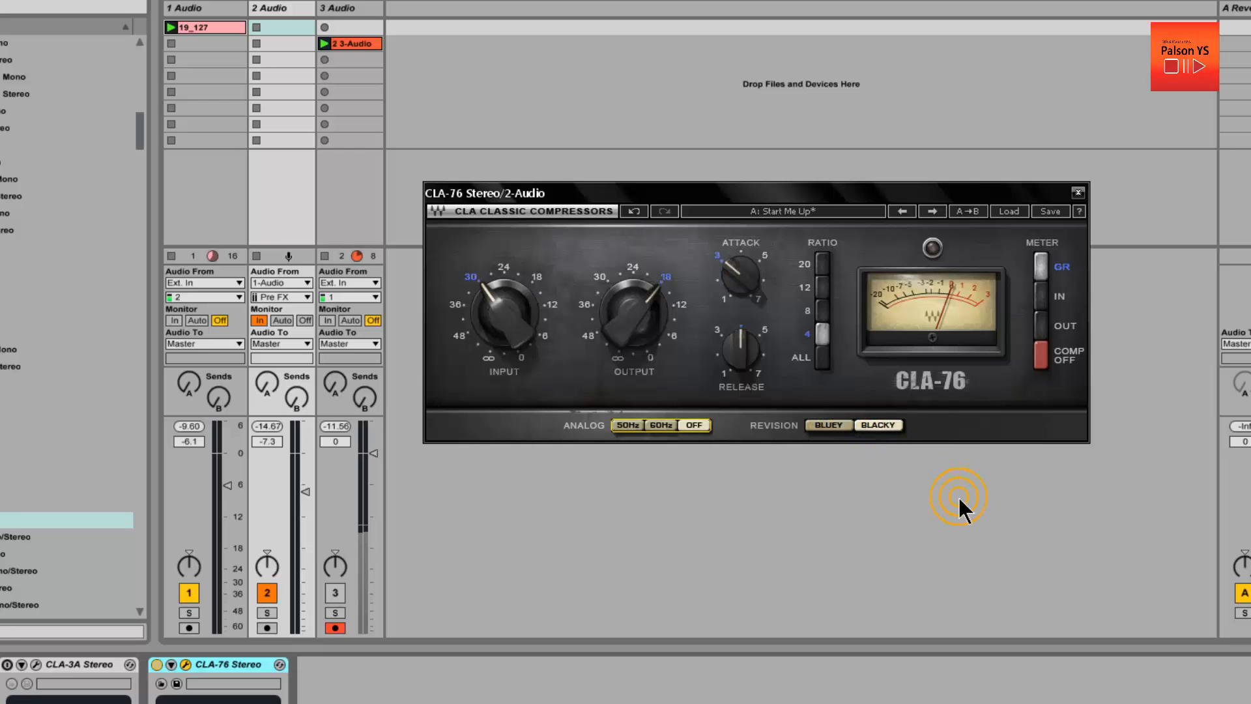
pyautogui.click(834, 425)
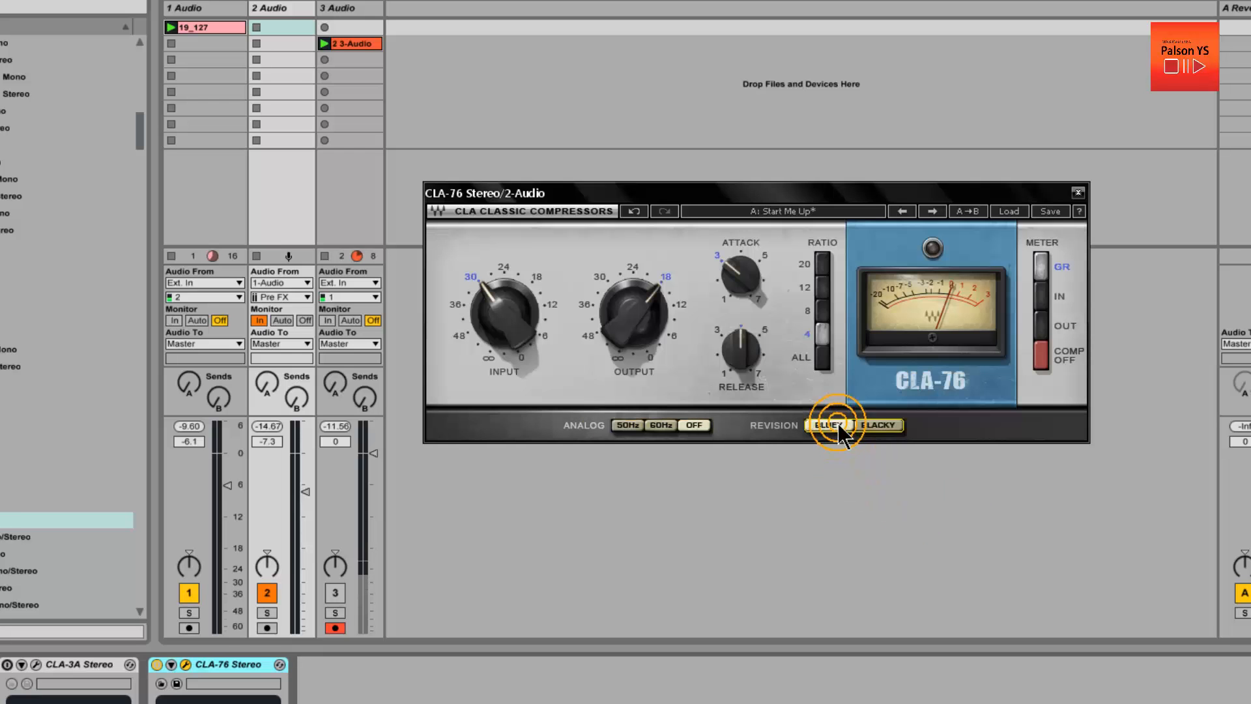
pyautogui.click(880, 425)
pyautogui.click(866, 189)
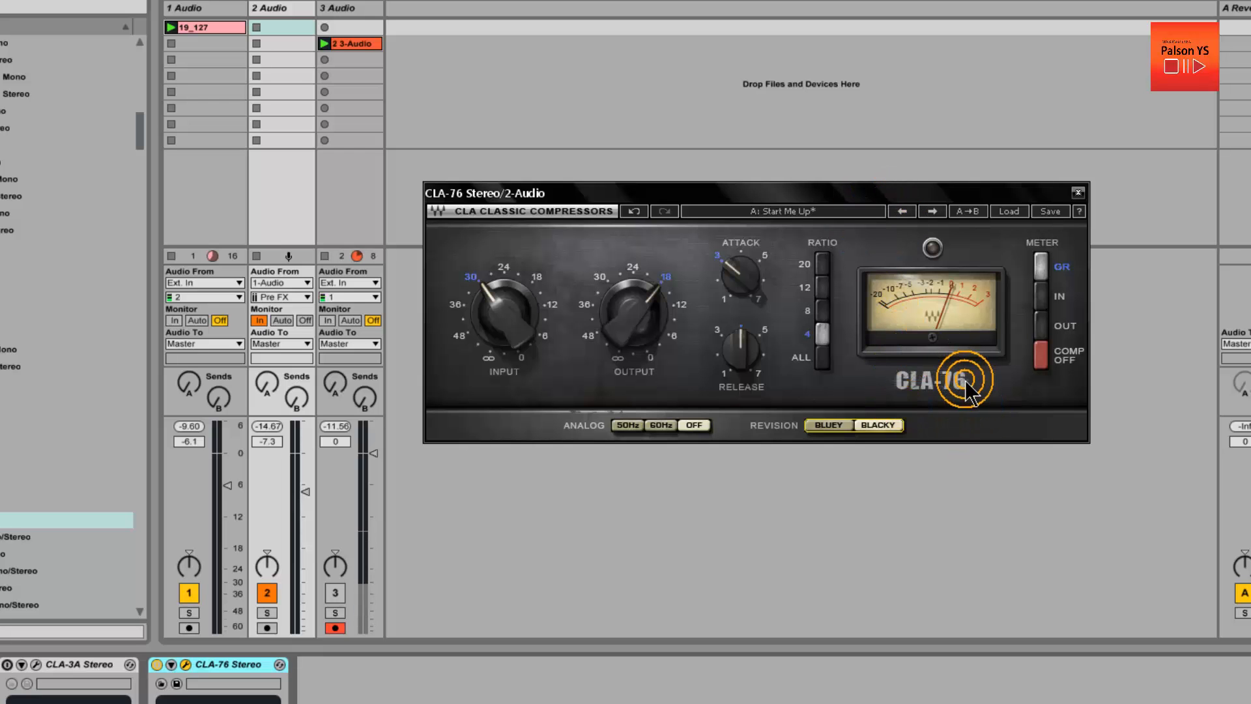
# Raise the CLA-76's Input and set its Output to -23.6.
pyautogui.moveTo(853, 192); pyautogui.dragTo(816, 149)
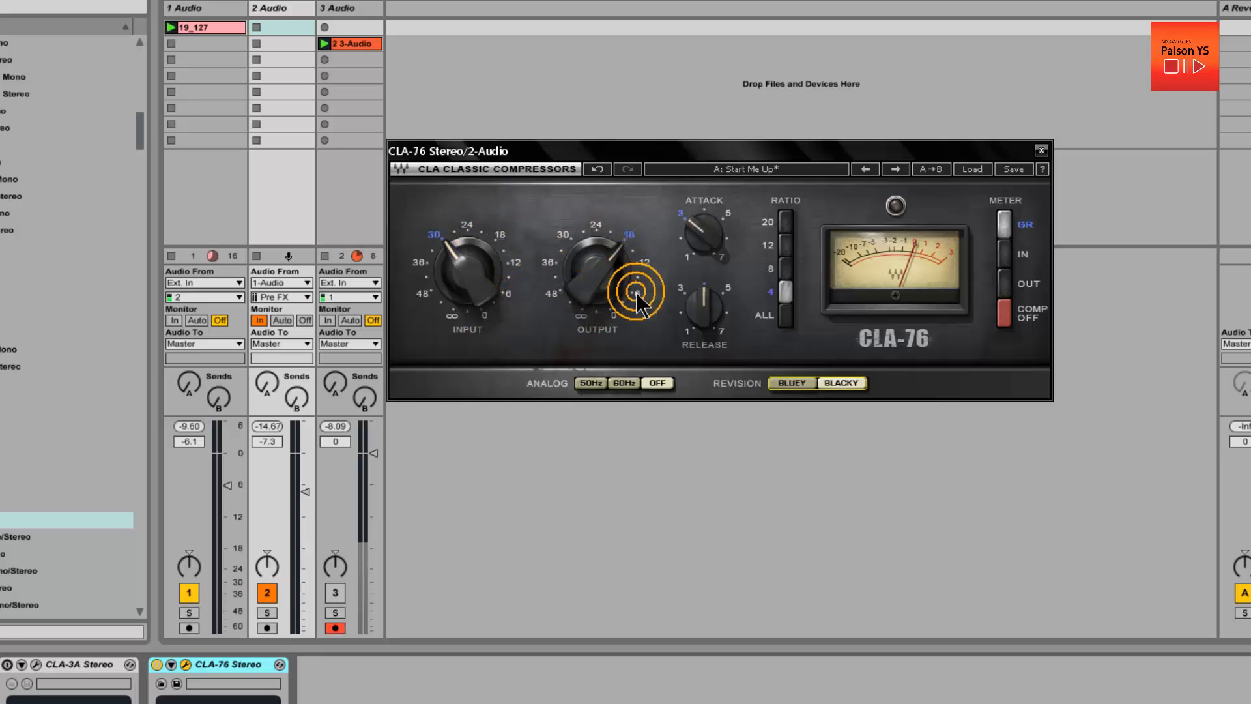
pyautogui.moveTo(465, 292); pyautogui.dragTo(466, 261)
pyautogui.moveTo(585, 294); pyautogui.dragTo(599, 346)
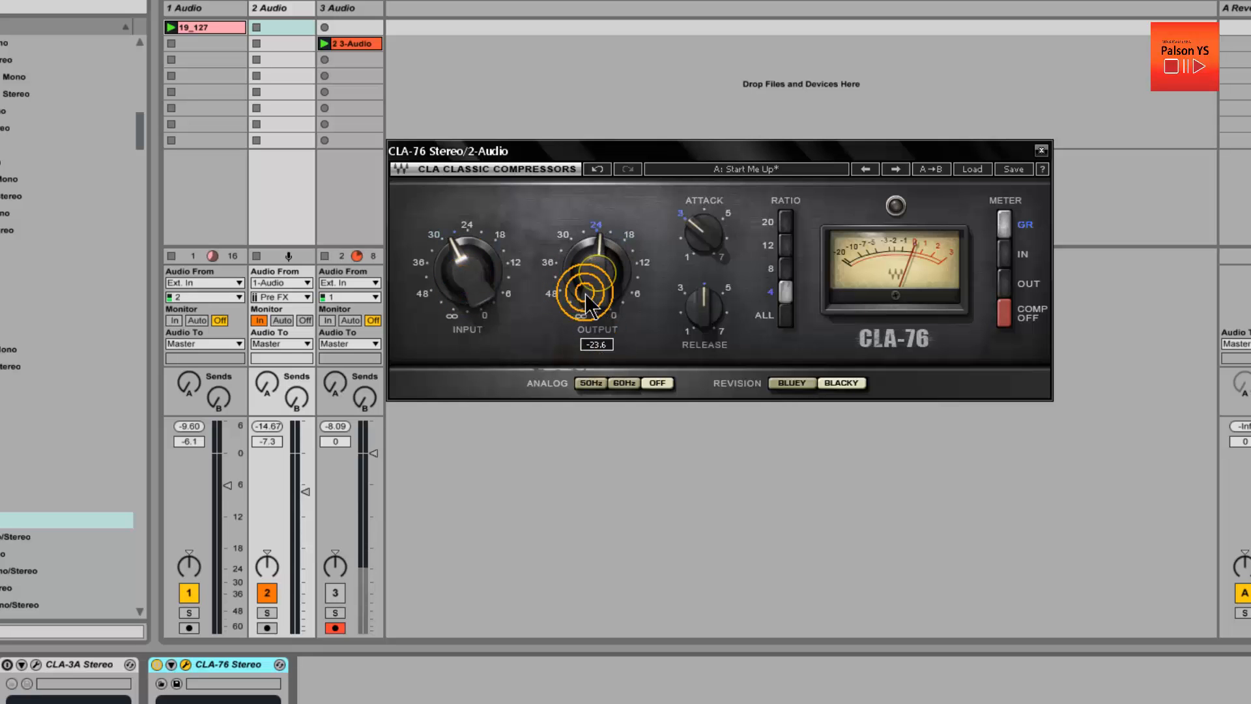
# Open the 2 Audio CLA-3A and place its window below the CLA-76 to compare their controls.
pyautogui.click(36, 665)
pyautogui.moveTo(670, 58); pyautogui.dragTo(671, 421)
pyautogui.click(901, 523)
pyautogui.moveTo(901, 523); pyautogui.dragTo(771, 556)
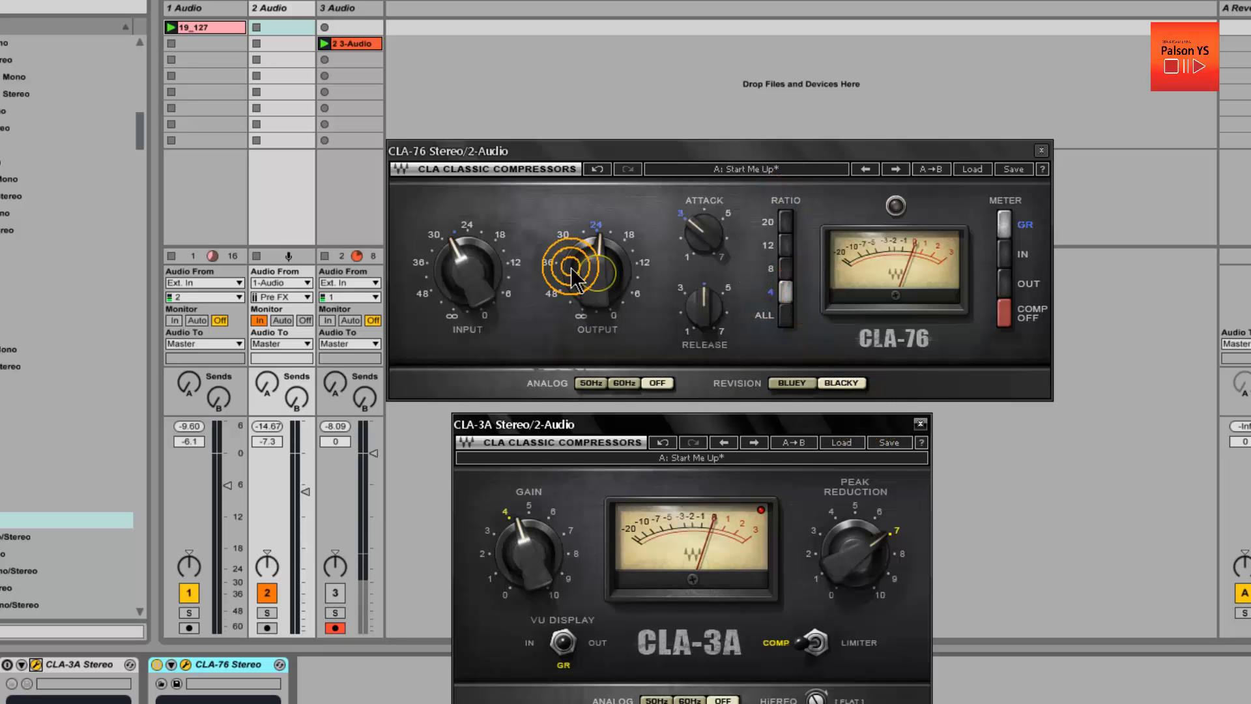
# Lower the CLA-76's Input to about -30, bring it back up to -27.1 and reduce the Release slightly.
pyautogui.moveTo(473, 284); pyautogui.dragTo(557, 120)
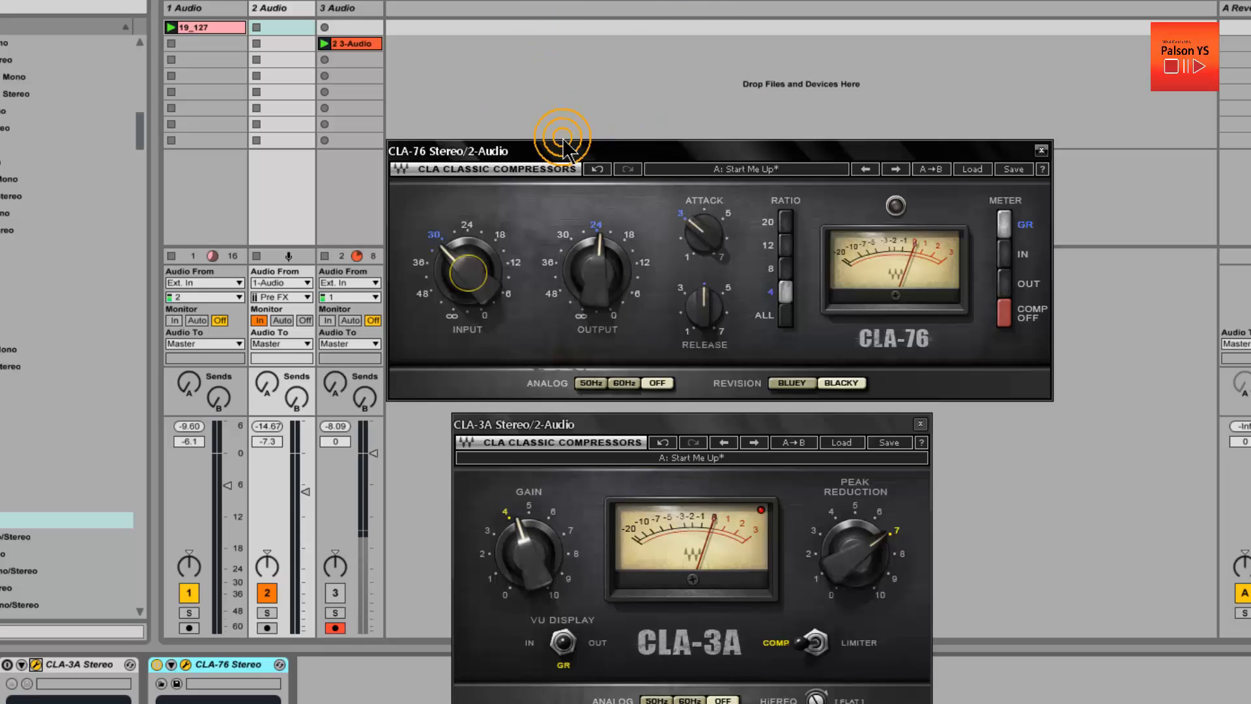
pyautogui.moveTo(470, 262)
pyautogui.mouseDown()
pyautogui.moveTo(475, 75)
pyautogui.moveTo(382, 155)
pyautogui.moveTo(452, 61)
pyautogui.moveTo(444, 189)
pyautogui.mouseUp()
pyautogui.click(812, 333)
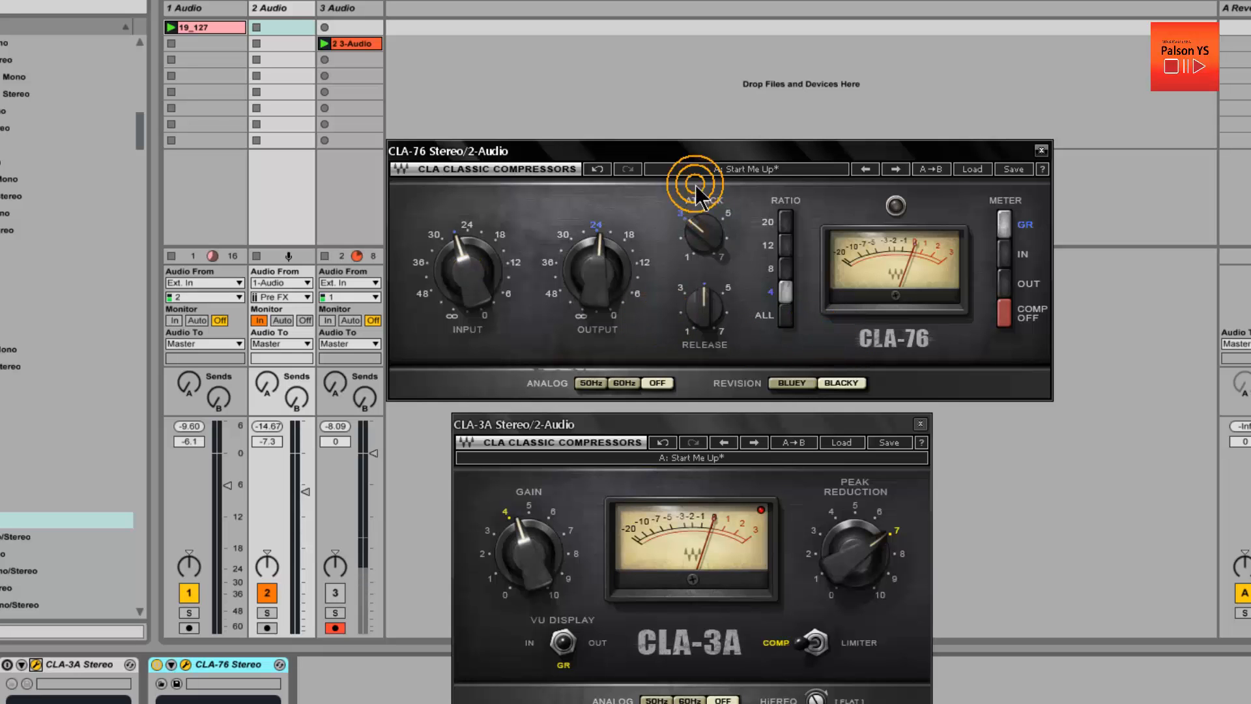
pyautogui.click(696, 306)
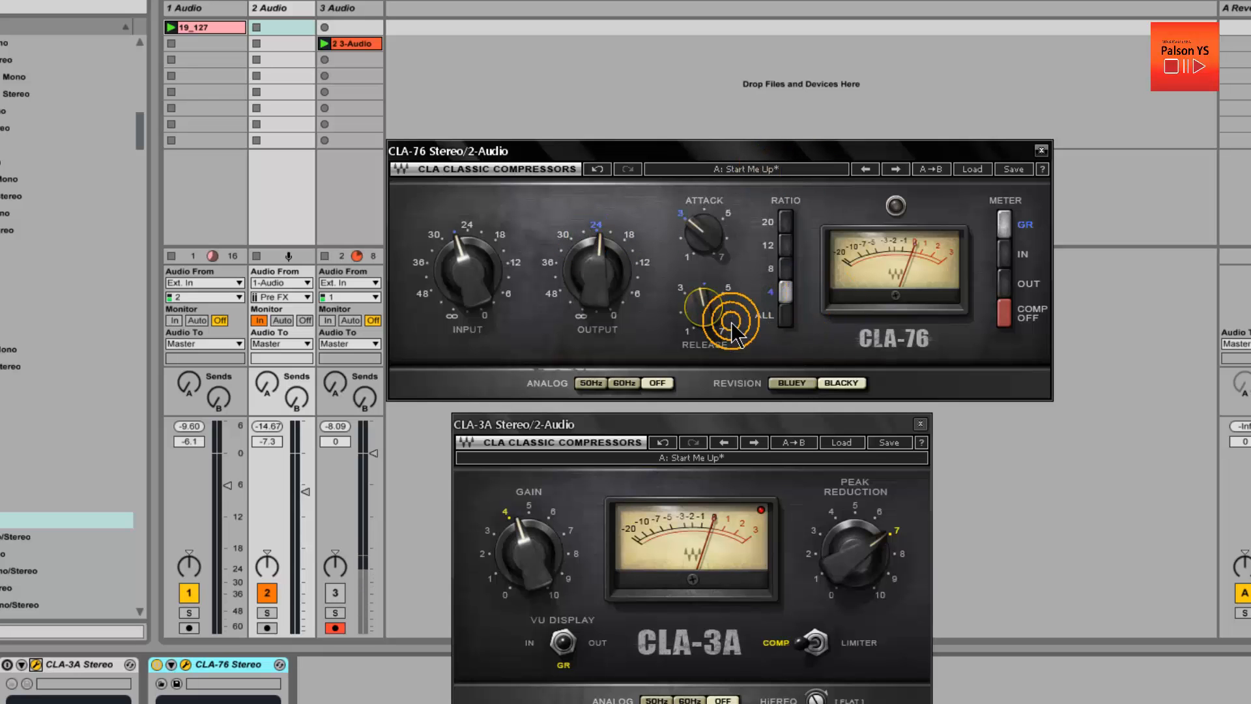
pyautogui.moveTo(467, 270)
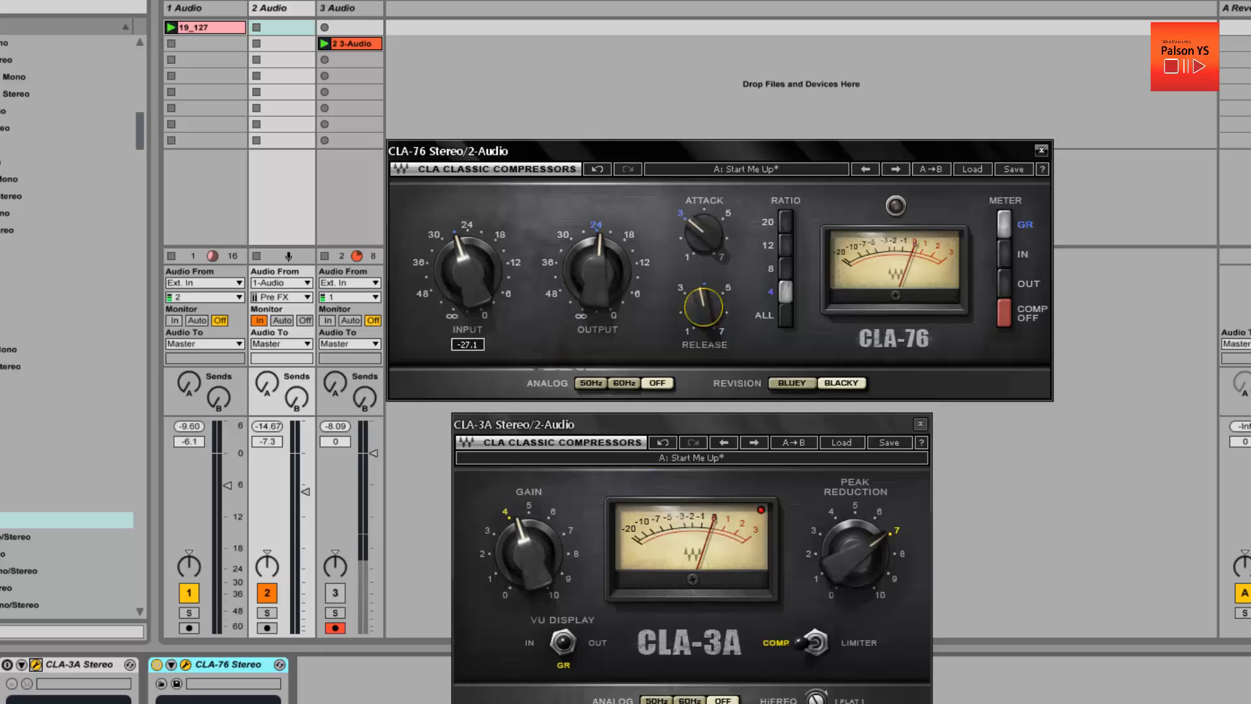
# Add a Compressor device after the CLA-76 and set its threshold to -10.9 dB and ratio to 4.34:1.
pyautogui.click(1, 33)
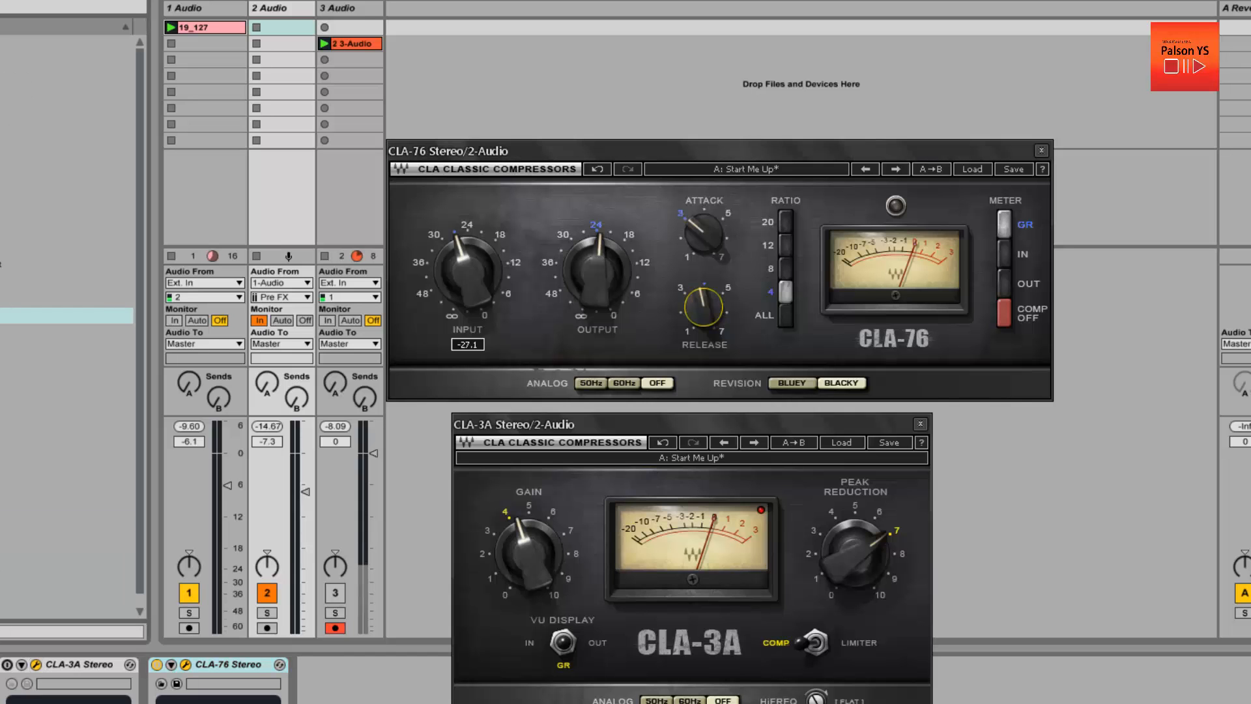
pyautogui.click(2, 162)
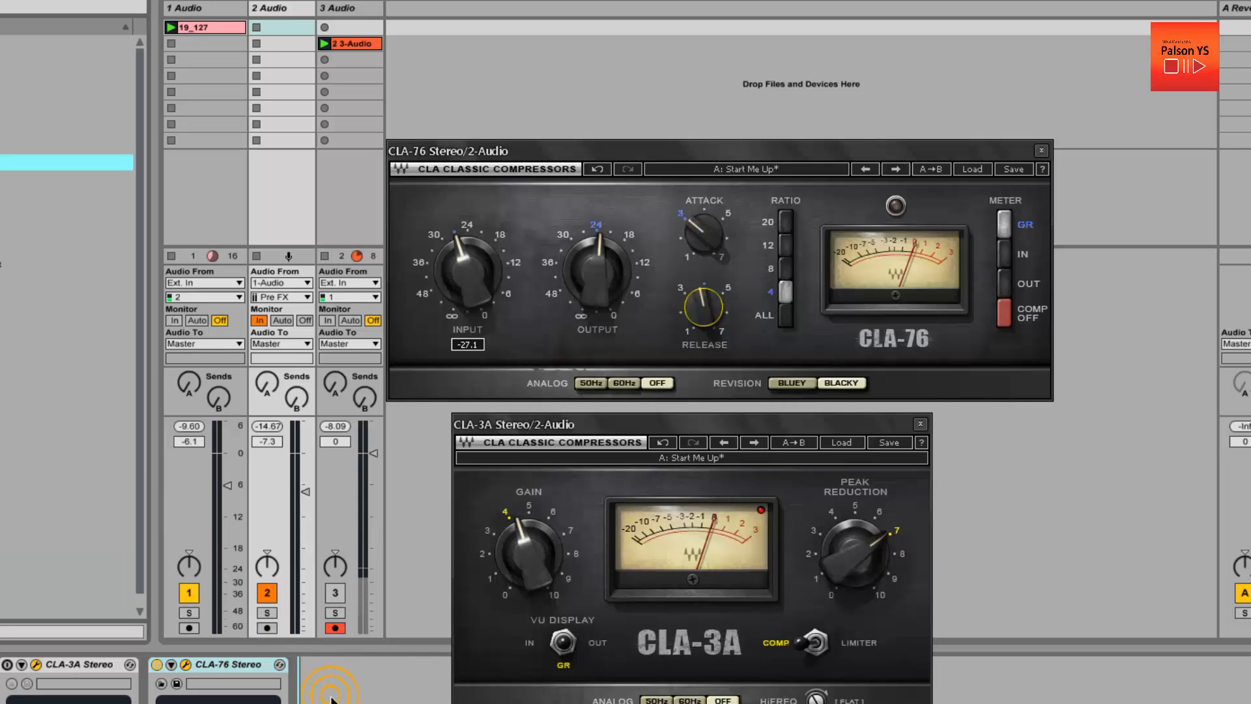
pyautogui.moveTo(619, 424); pyautogui.dragTo(1029, 391)
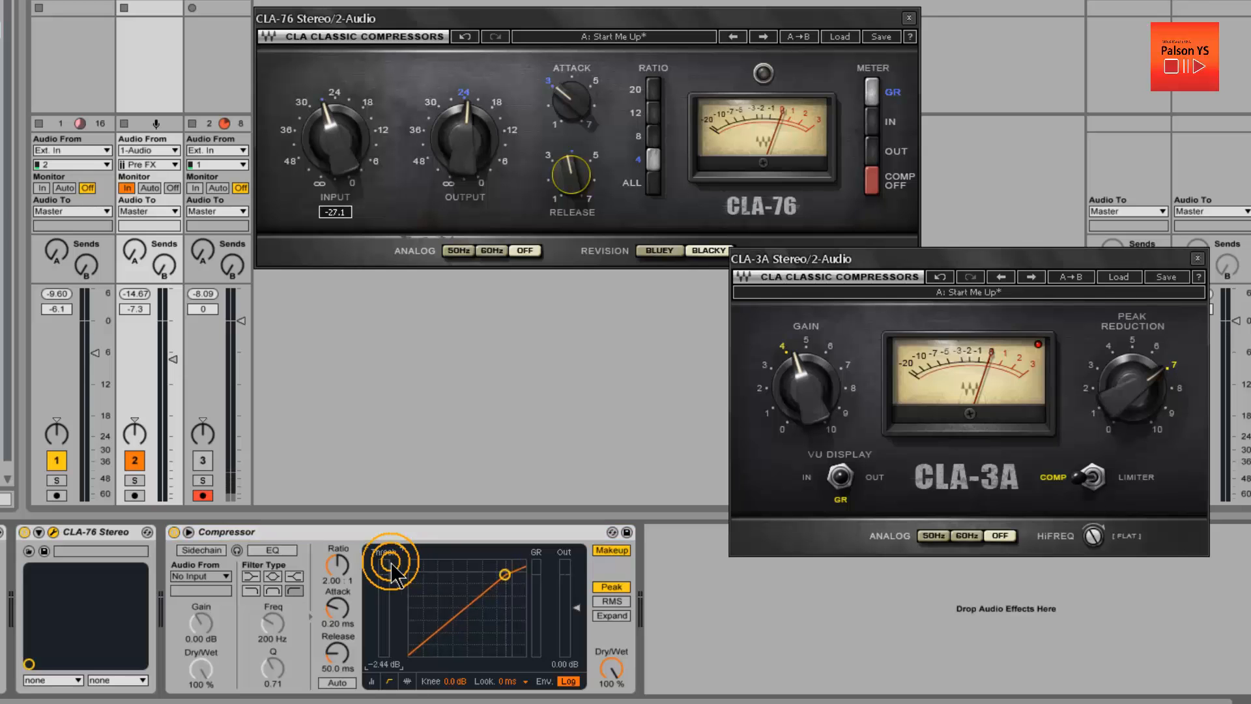
pyautogui.moveTo(393, 574); pyautogui.dragTo(401, 613)
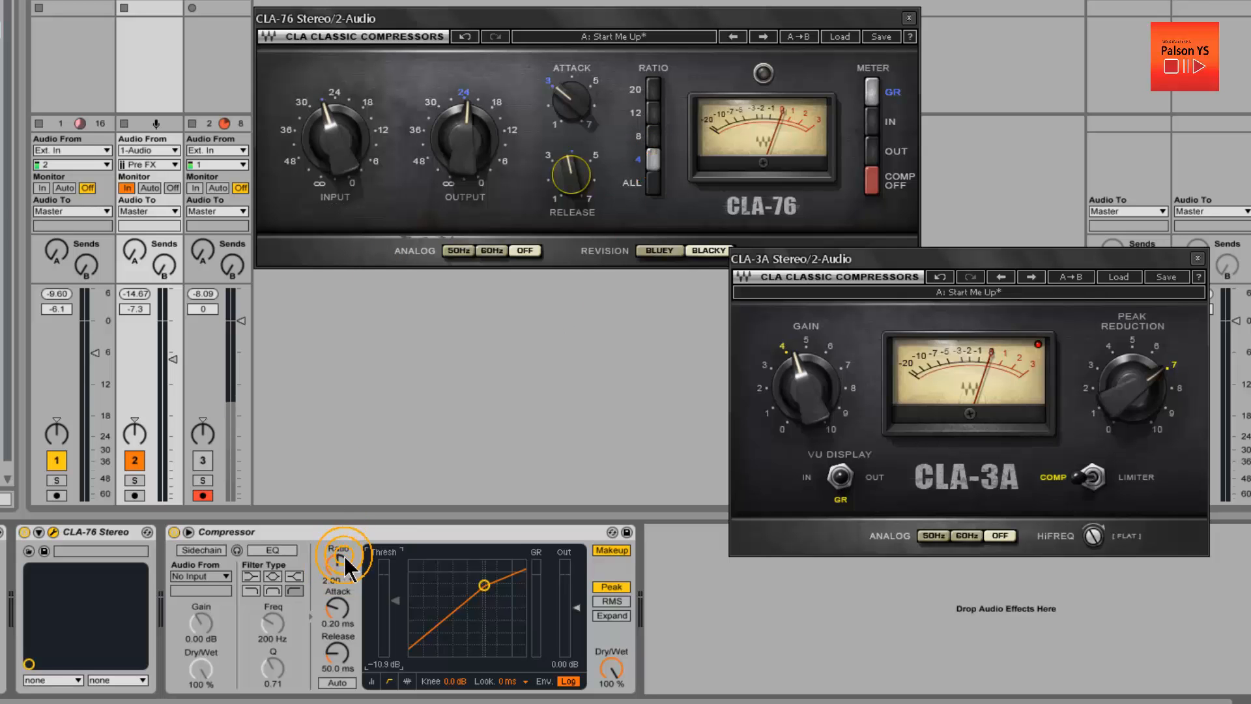
pyautogui.moveTo(344, 557); pyautogui.dragTo(343, 554)
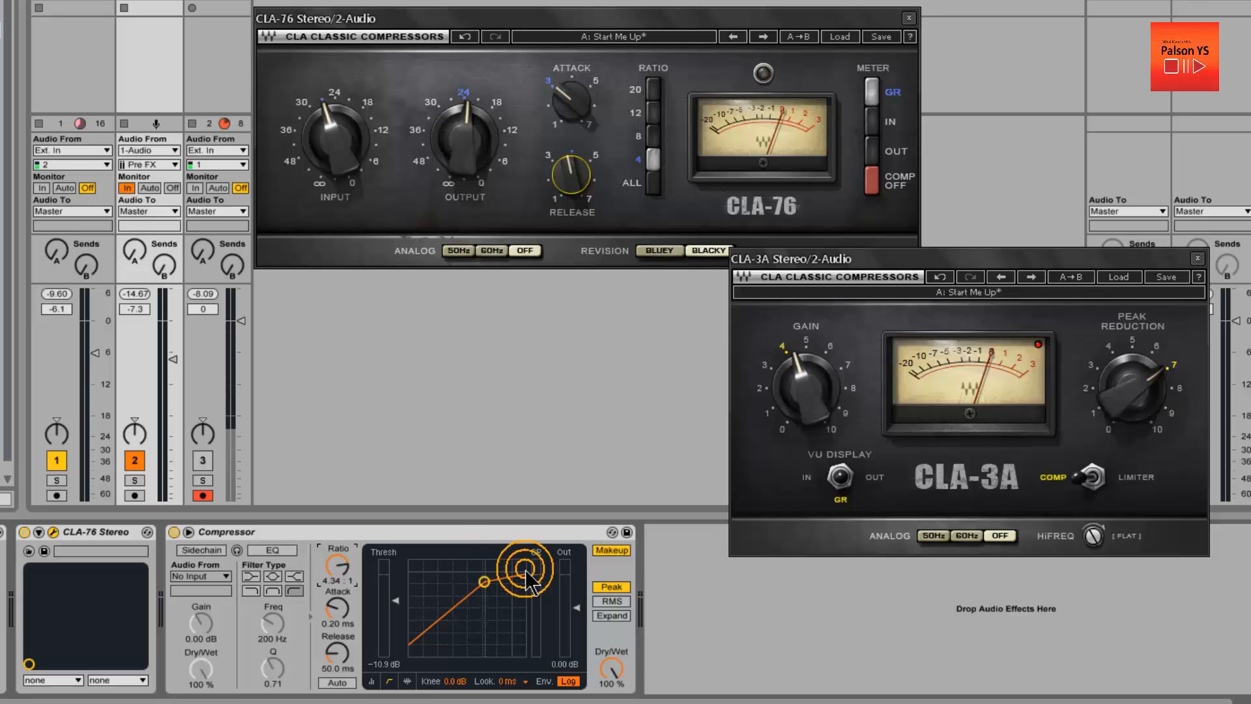
# Step the CLA-76's ratio through 8, 12 and 20, matching the Compressor's ratio at 8.40:1, 14.0:1 and inf:1.
pyautogui.click(653, 136)
pyautogui.moveTo(338, 568); pyautogui.dragTo(336, 569)
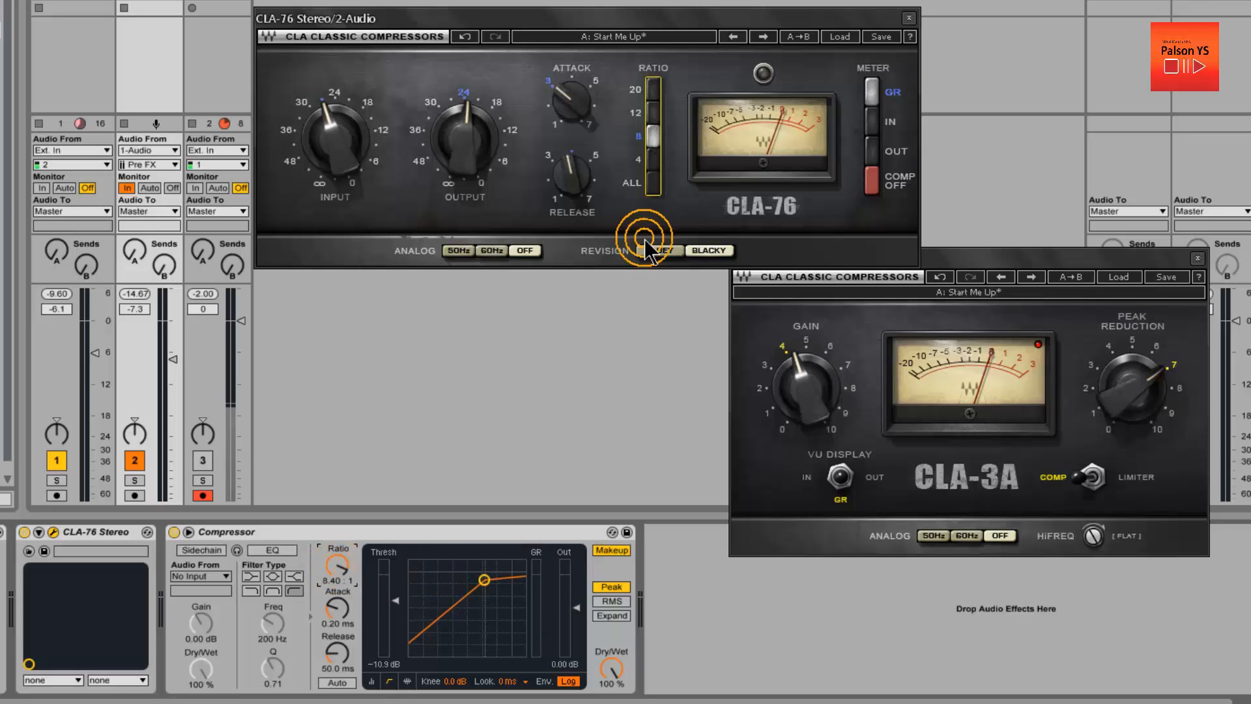
pyautogui.click(652, 113)
pyautogui.moveTo(336, 566); pyautogui.dragTo(335, 563)
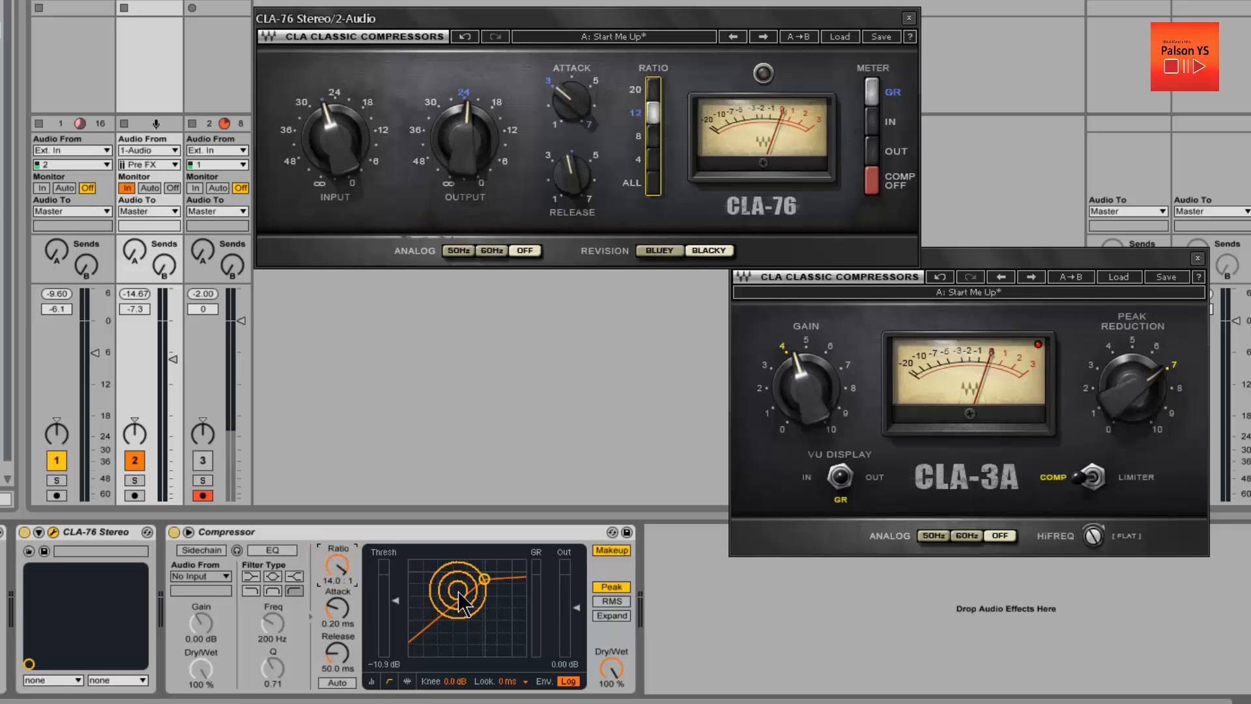
pyautogui.click(648, 84)
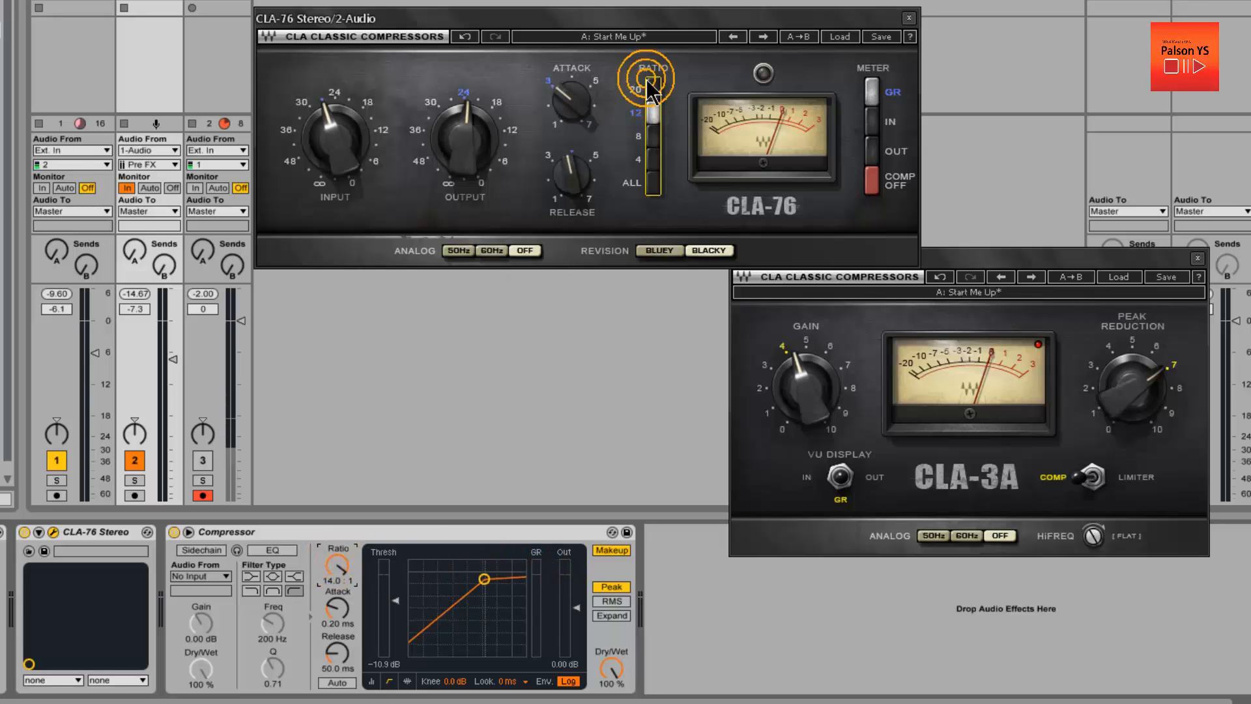
pyautogui.moveTo(362, 558); pyautogui.dragTo(345, 572)
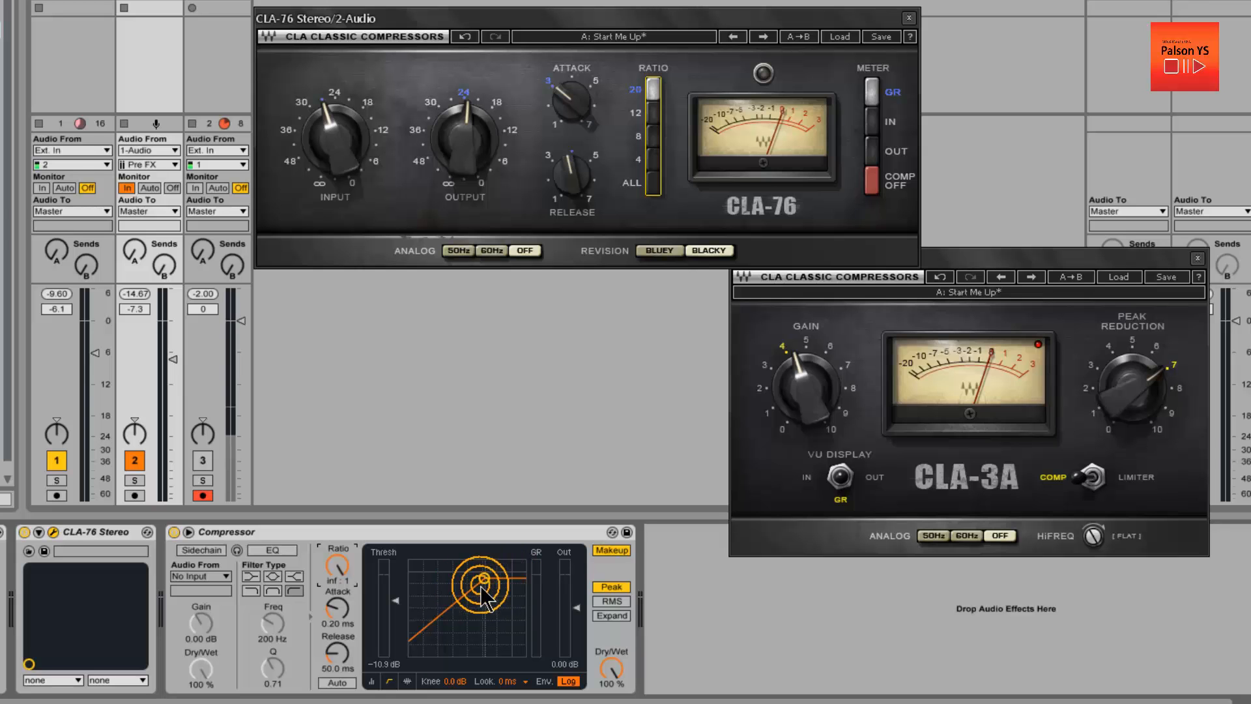
# Switch the CLA-3A to Limiter mode and set the CLA-76's ratio to 4 and back to 20.
pyautogui.click(645, 425)
pyautogui.click(653, 109)
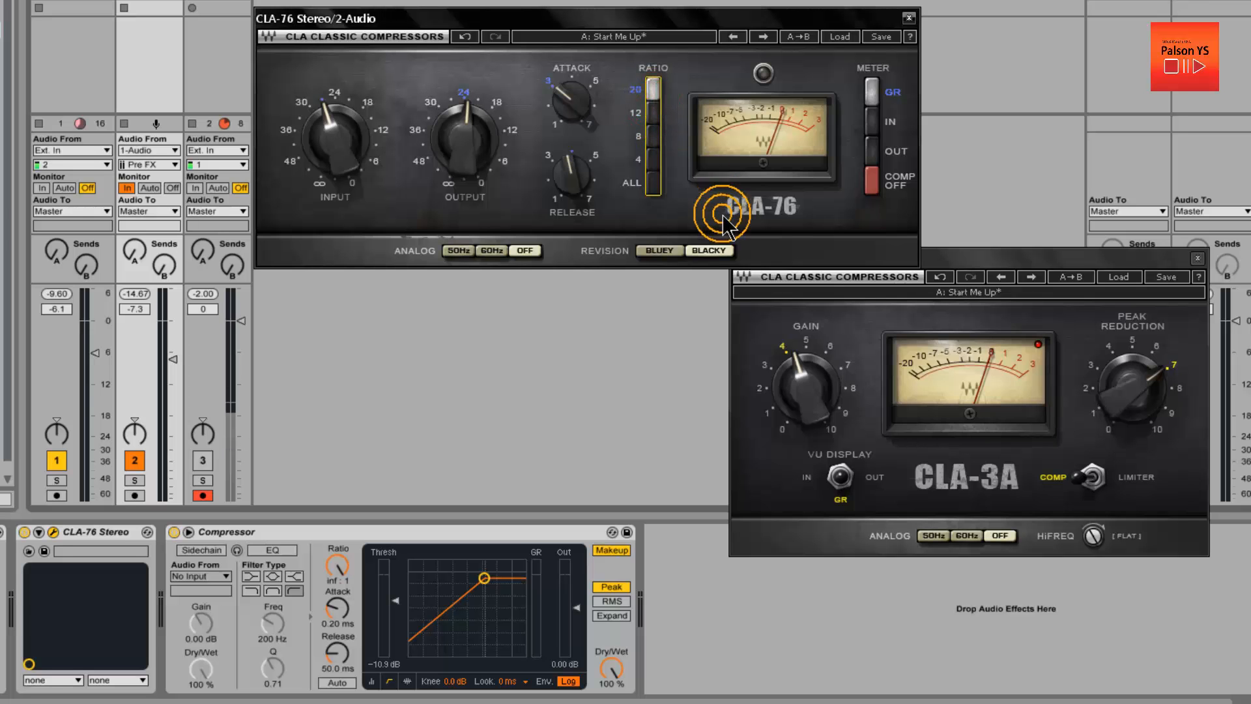
pyautogui.click(1094, 479)
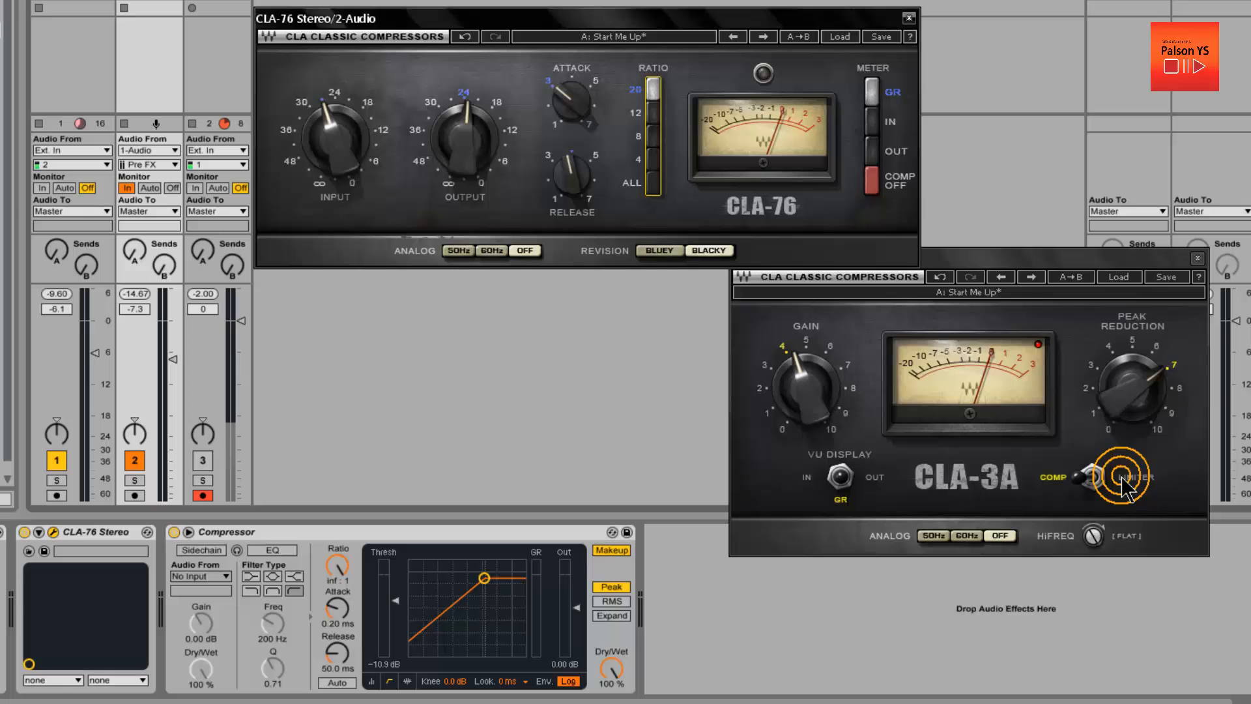
pyautogui.click(652, 138)
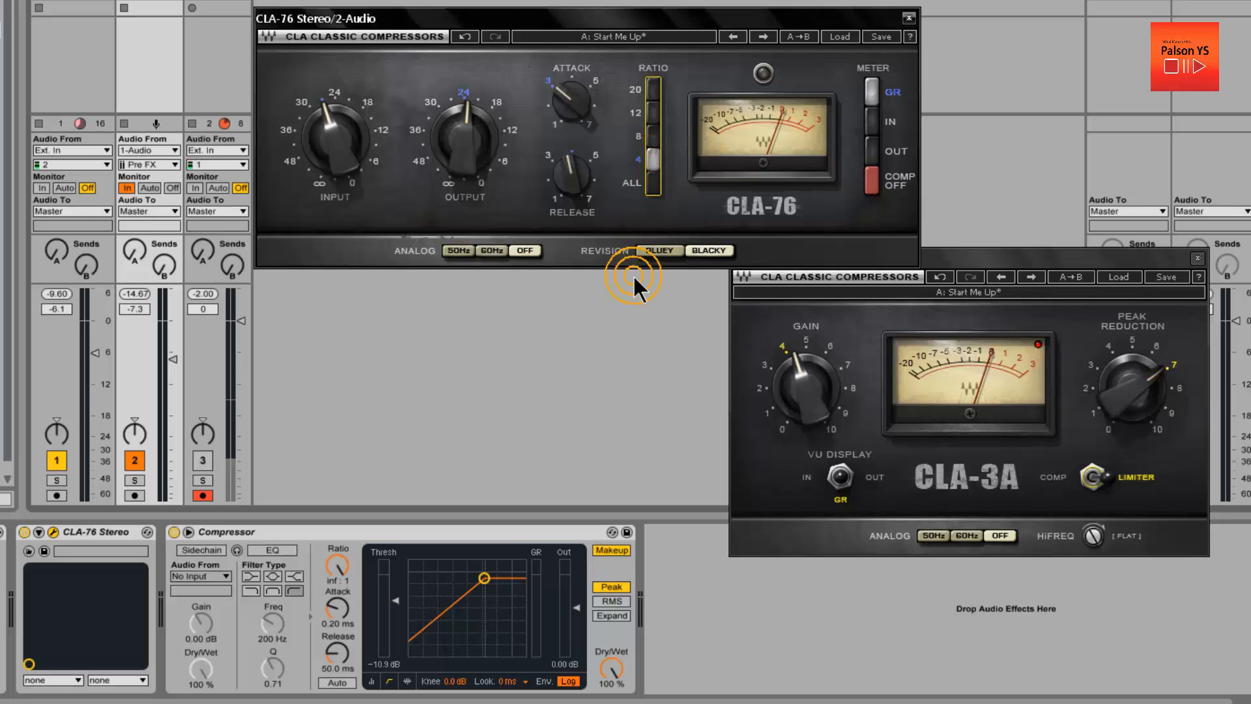
pyautogui.moveTo(706, 19); pyautogui.dragTo(648, 0)
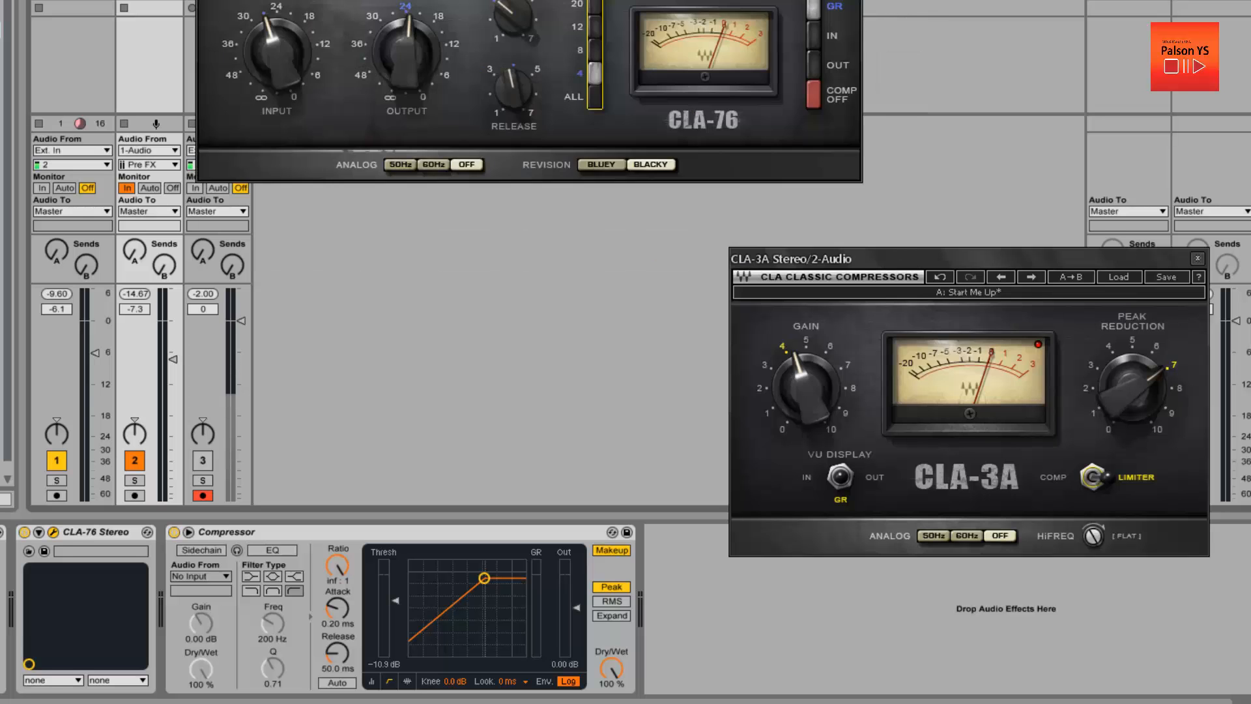
pyautogui.click(594, 28)
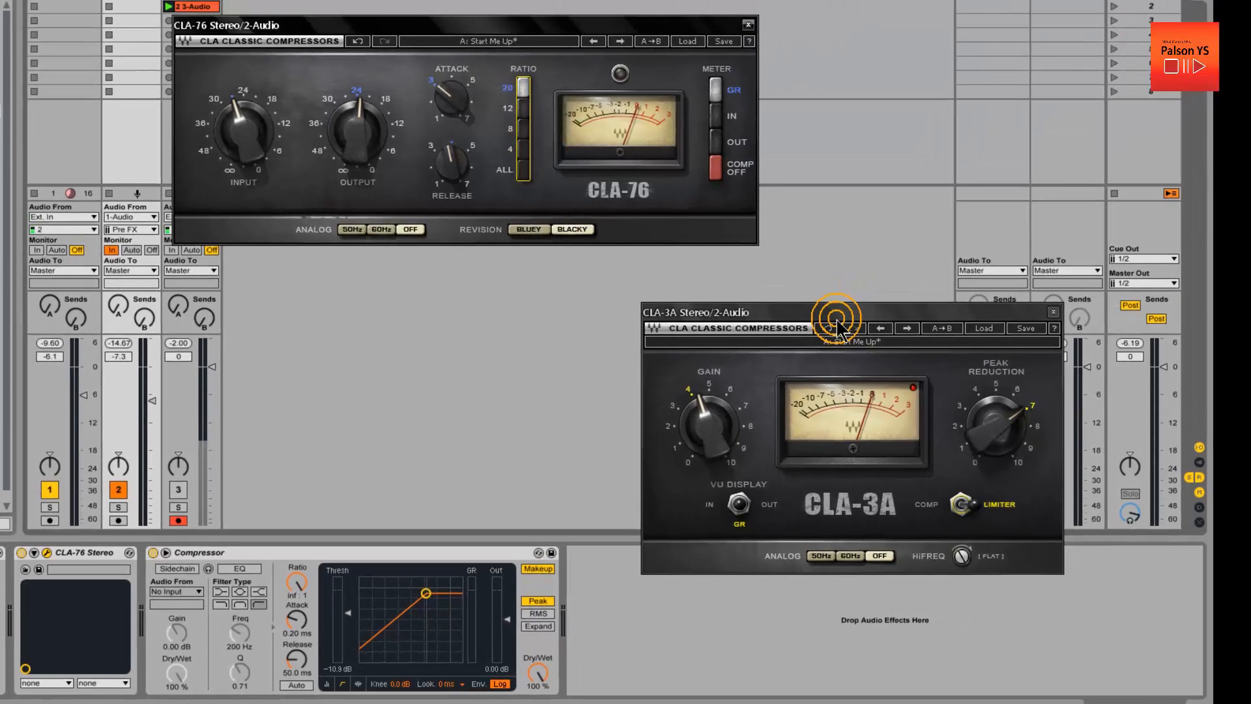
# Close the CLA-3A window and bypass the CLA-76 on the 2 Audio track, moving the CLA-76 window aside.
pyautogui.moveTo(863, 313); pyautogui.dragTo(747, 291)
pyautogui.click(936, 290)
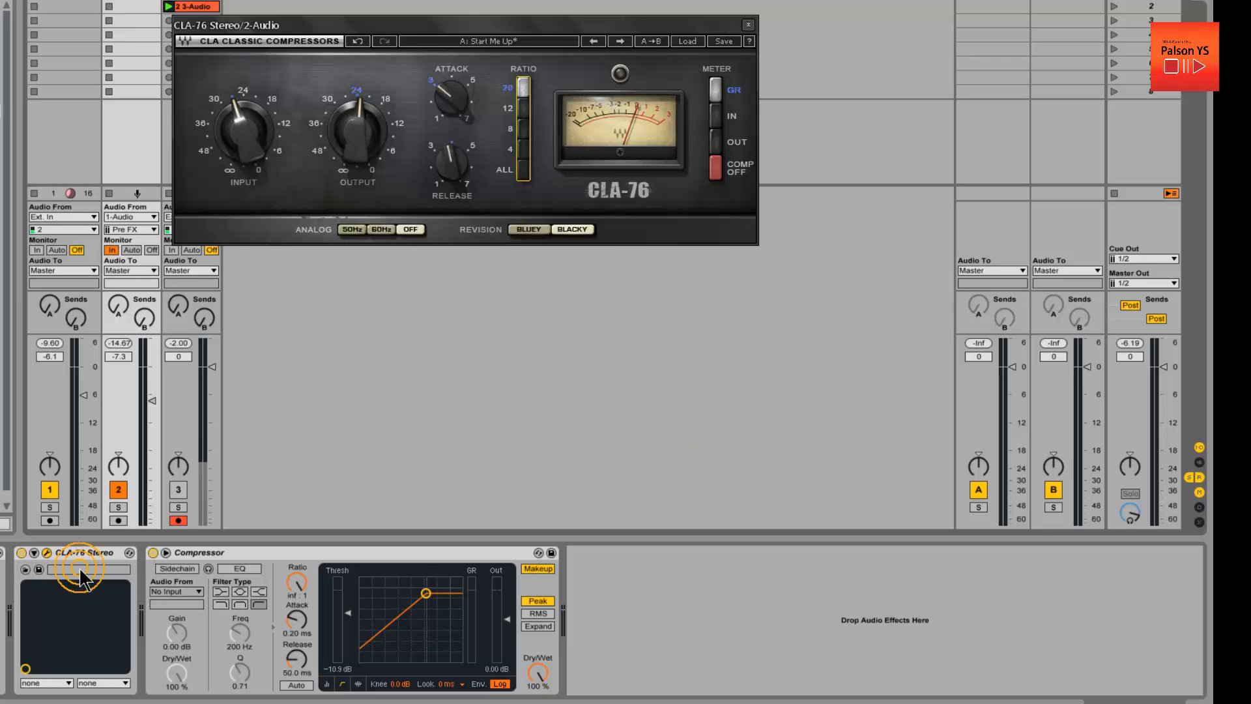
pyautogui.click(24, 553)
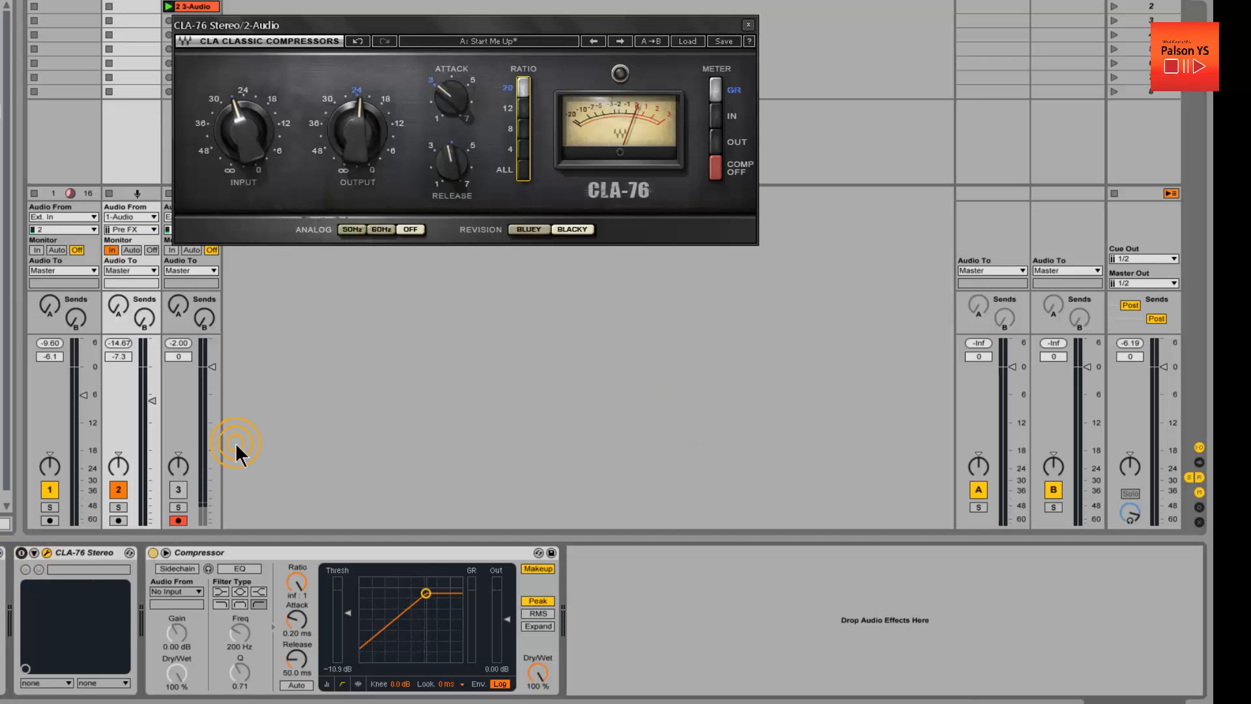
pyautogui.moveTo(300, 30); pyautogui.dragTo(412, 19)
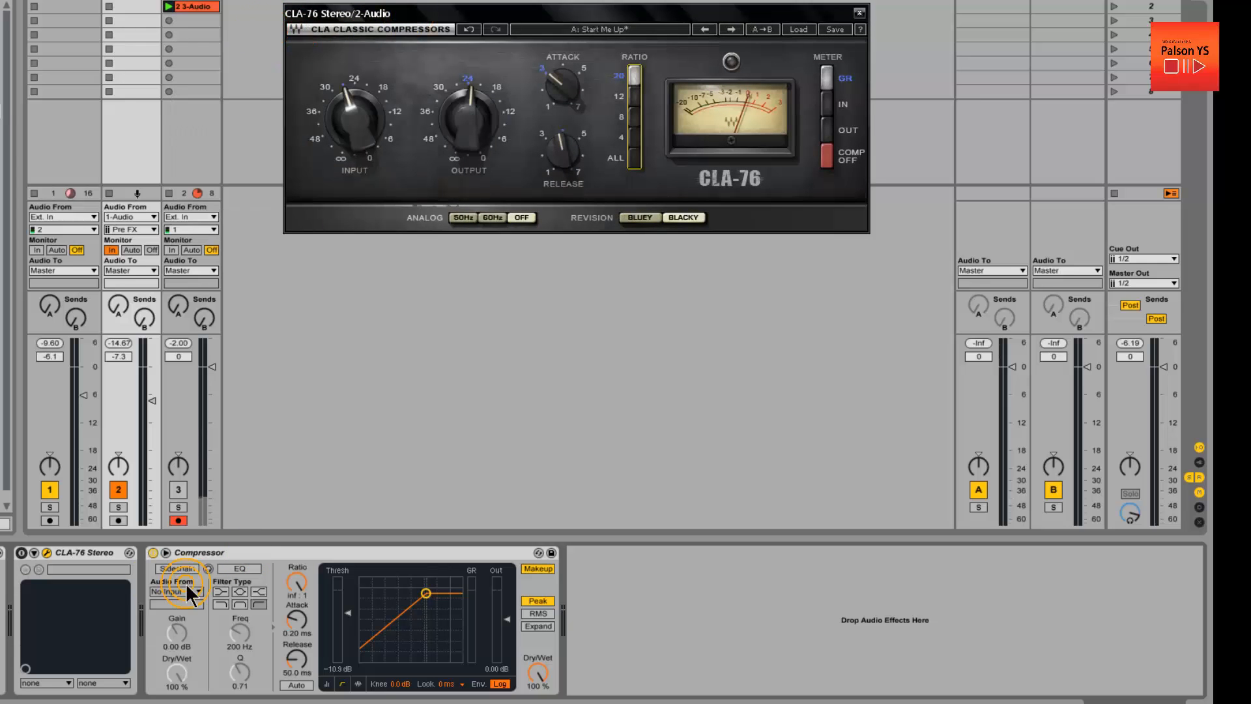
# Deactivate the Compressor device after the CLA-76 and cut it from the 2 Audio track's chain.
pyautogui.click(152, 555)
pyautogui.rightClick(322, 550)
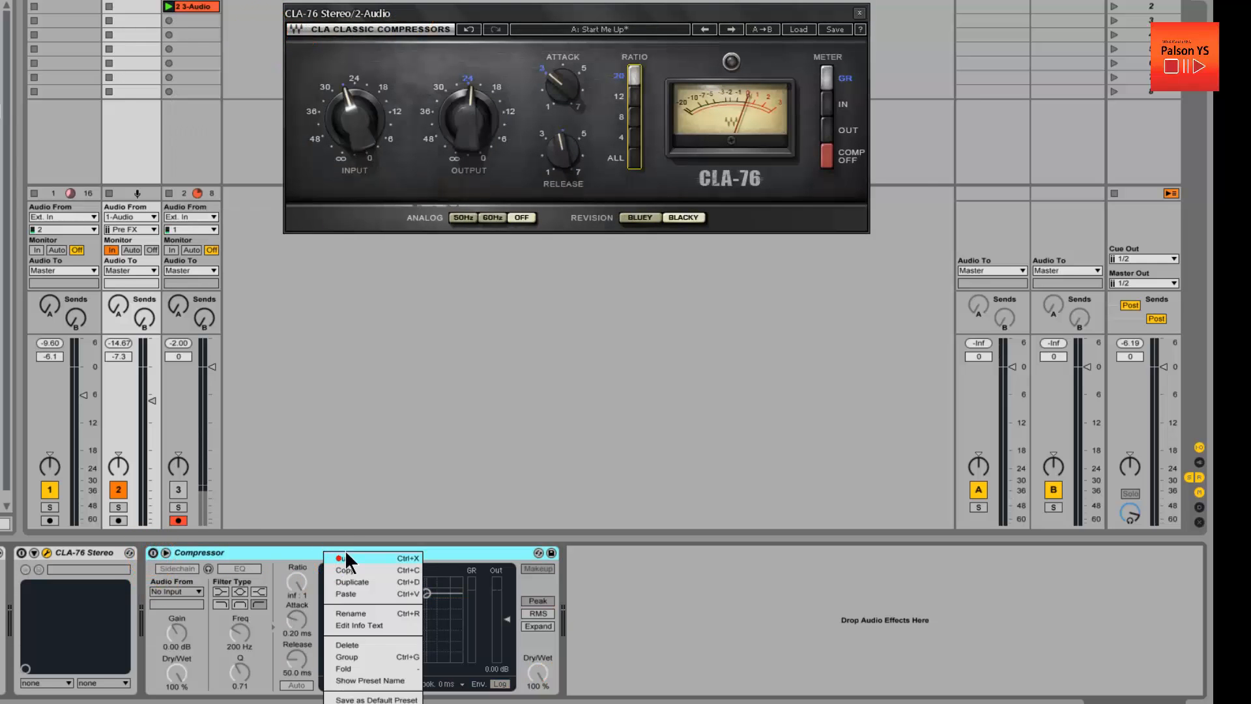
pyautogui.click(345, 558)
# Solo the 2 Audio track, move the CLA-76 window up out of the way and reactivate the plugin.
pyautogui.click(118, 507)
pyautogui.moveTo(384, 13); pyautogui.dragTo(328, 2)
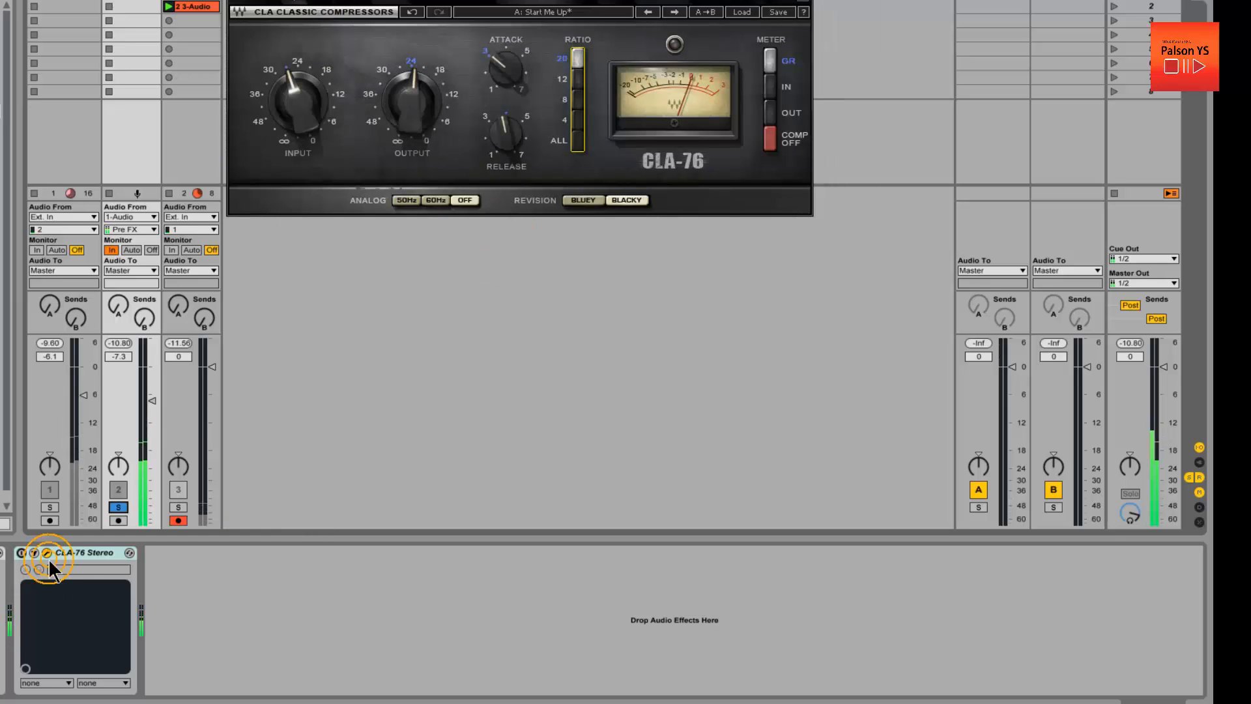
pyautogui.click(21, 553)
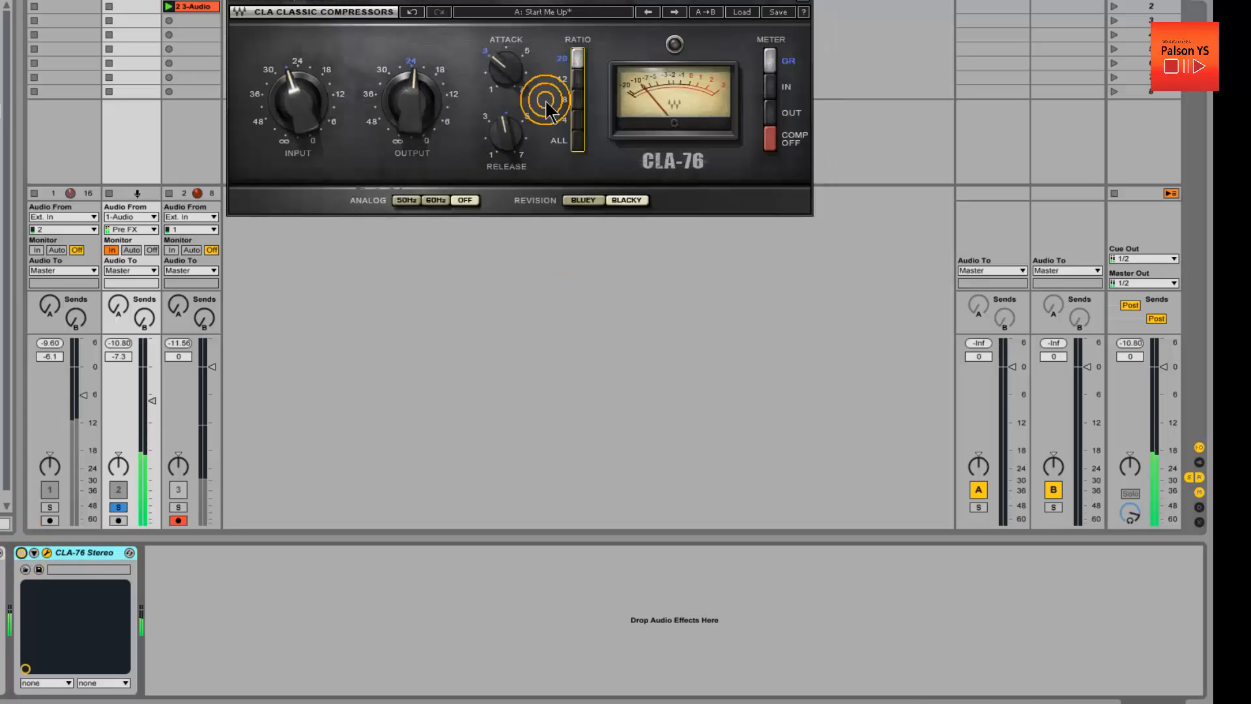
# Turn the CLA-76's input down to -Inf, raise it through -43.0 to 24, and back the output off slightly.
pyautogui.click(300, 103)
pyautogui.moveTo(300, 103); pyautogui.dragTo(378, 391)
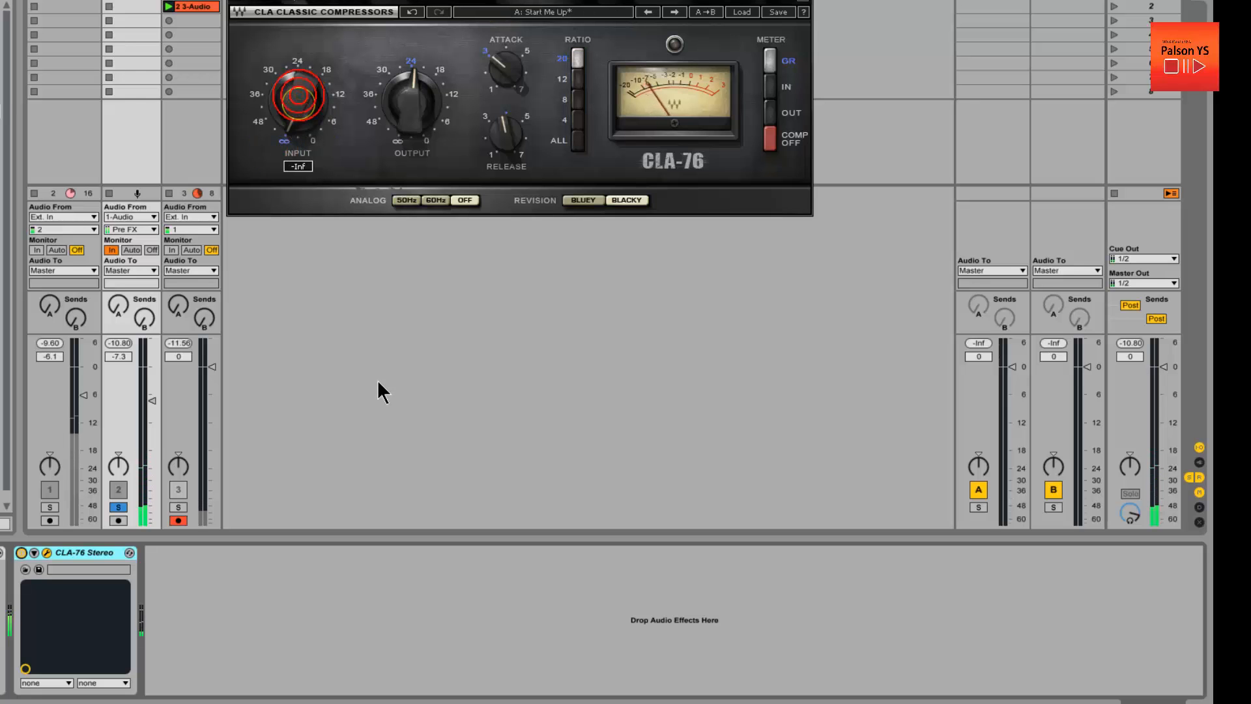
pyautogui.moveTo(407, 121); pyautogui.dragTo(410, 108)
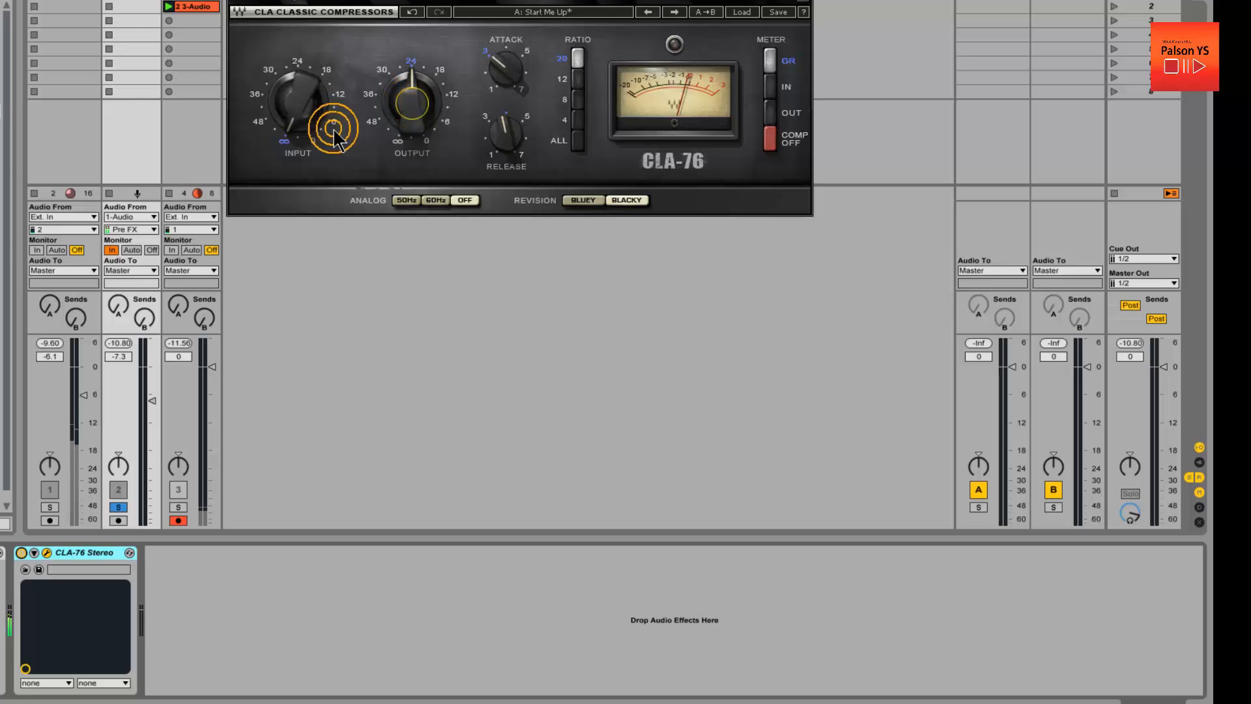
pyautogui.click(297, 115)
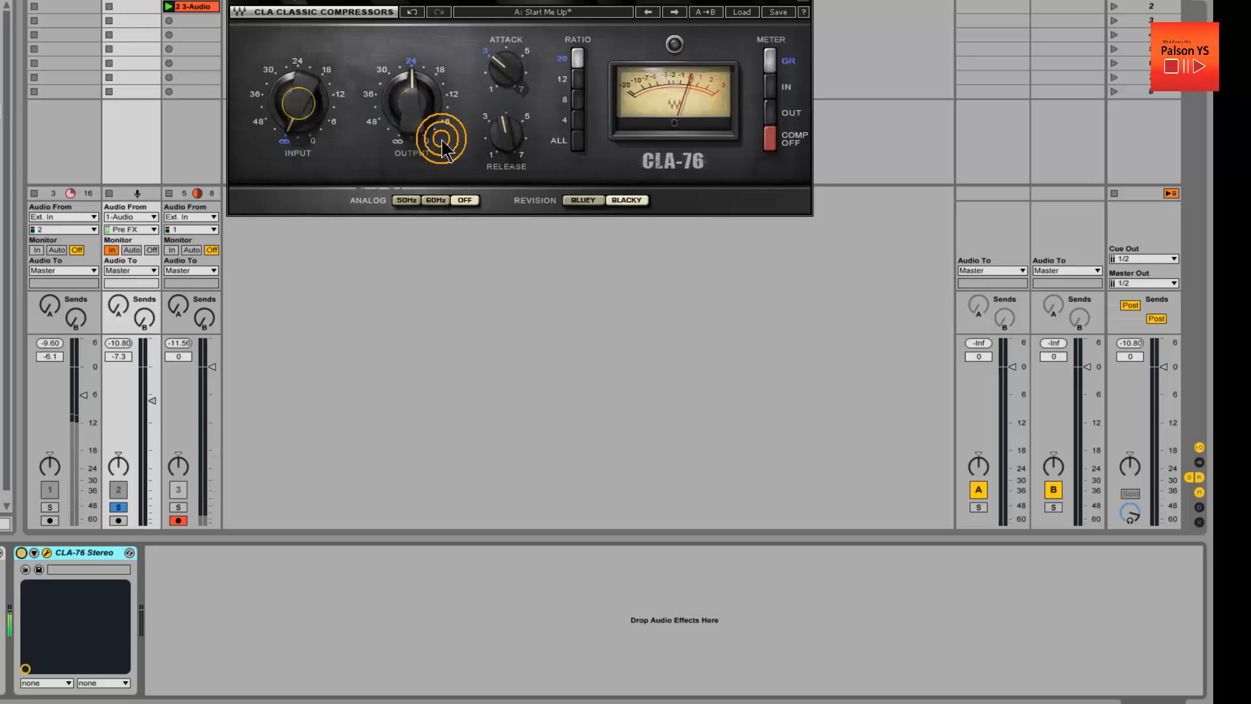
pyautogui.click(297, 103)
pyautogui.moveTo(293, 103); pyautogui.dragTo(271, 20)
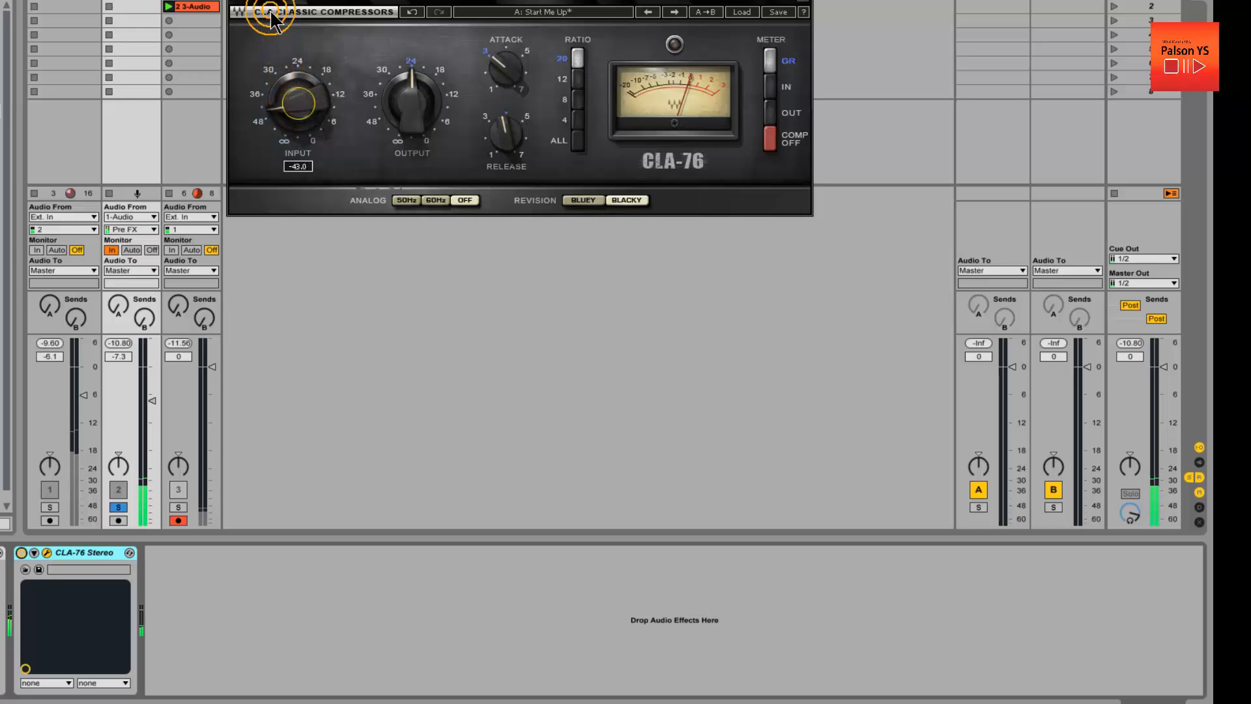
pyautogui.click(296, 100)
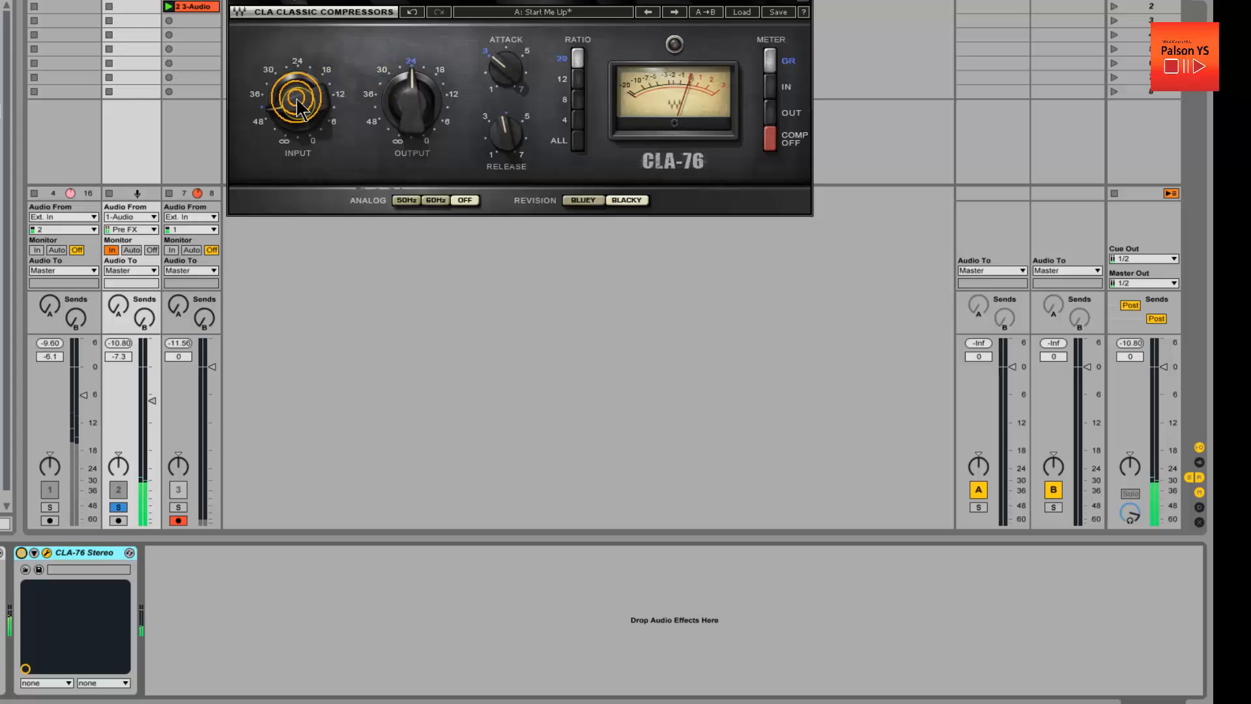
pyautogui.moveTo(292, 104); pyautogui.dragTo(264, 45)
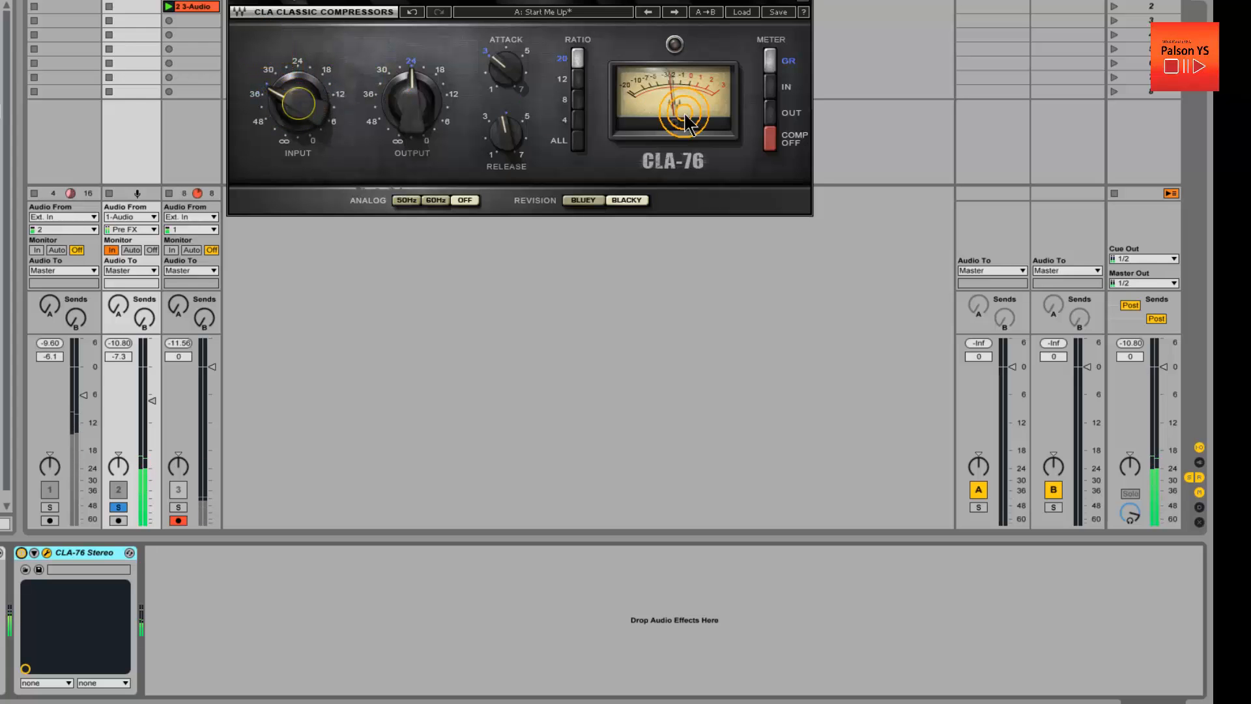
pyautogui.click(286, 110)
pyautogui.moveTo(286, 110); pyautogui.dragTo(292, 20)
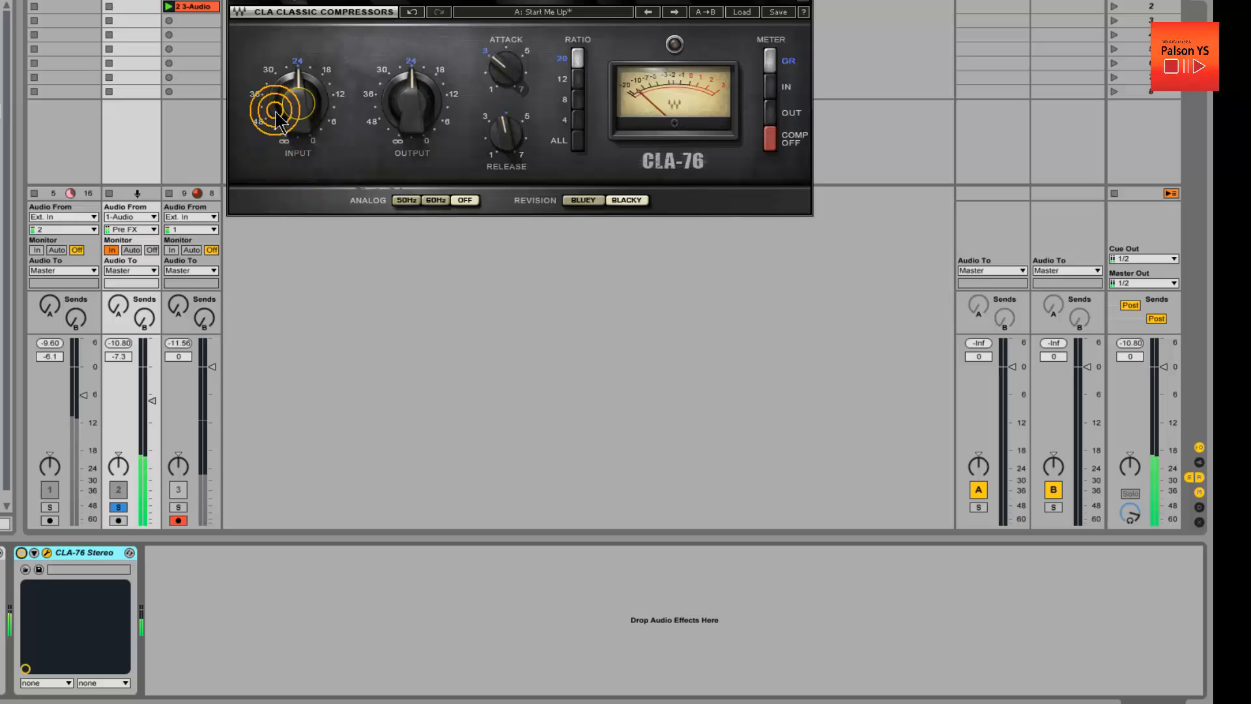
pyautogui.moveTo(416, 123); pyautogui.dragTo(408, 94)
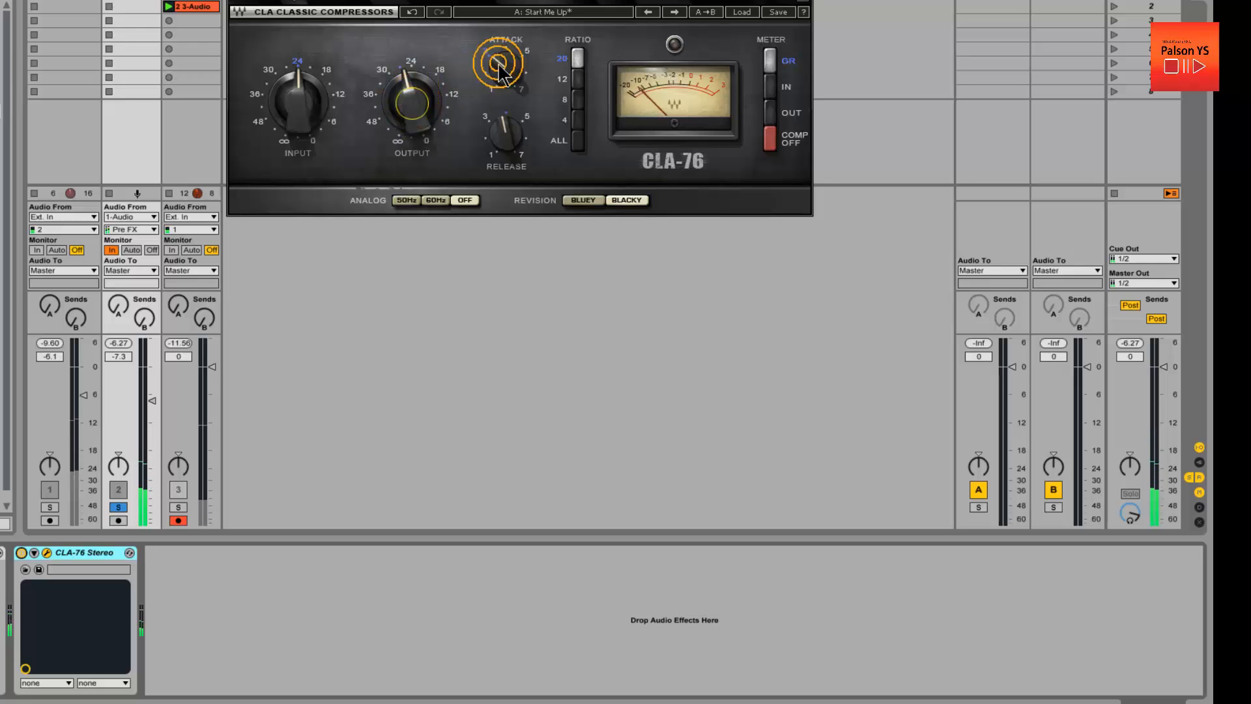
# Swing the CLA-76's attack between its extremes of 1 and 7, finishing at 7.
pyautogui.moveTo(514, 70); pyautogui.dragTo(523, 186)
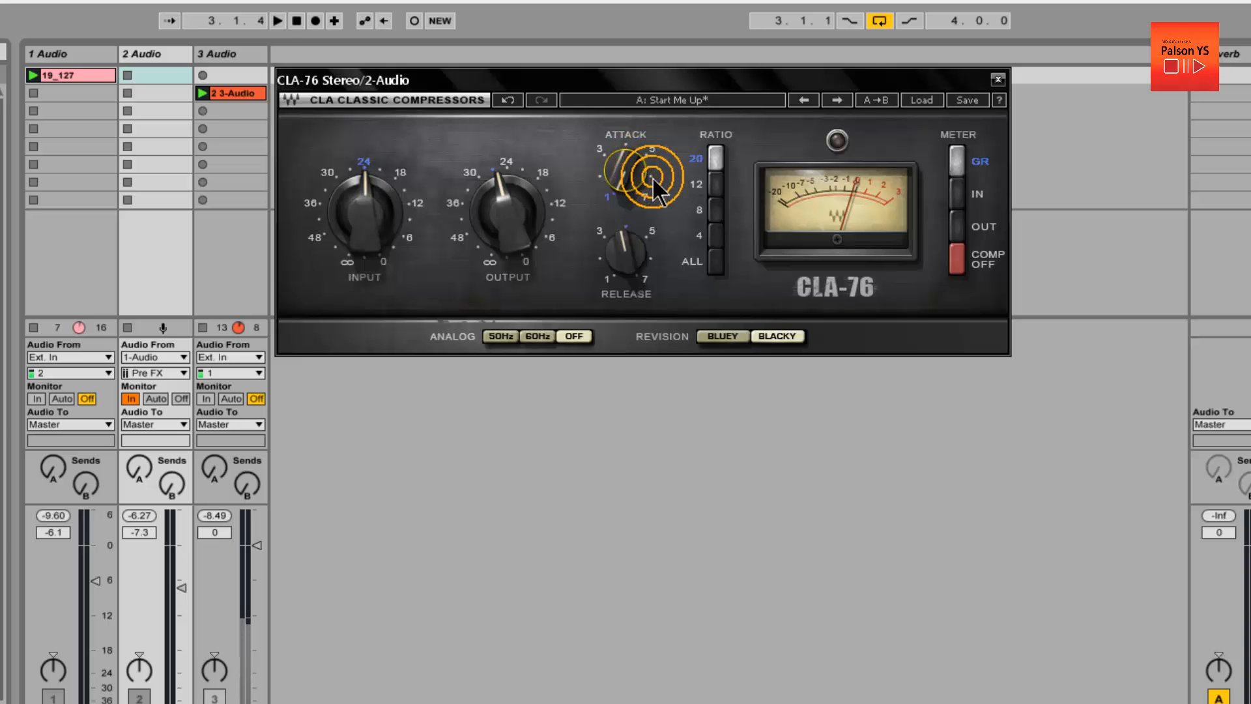
pyautogui.click(627, 178)
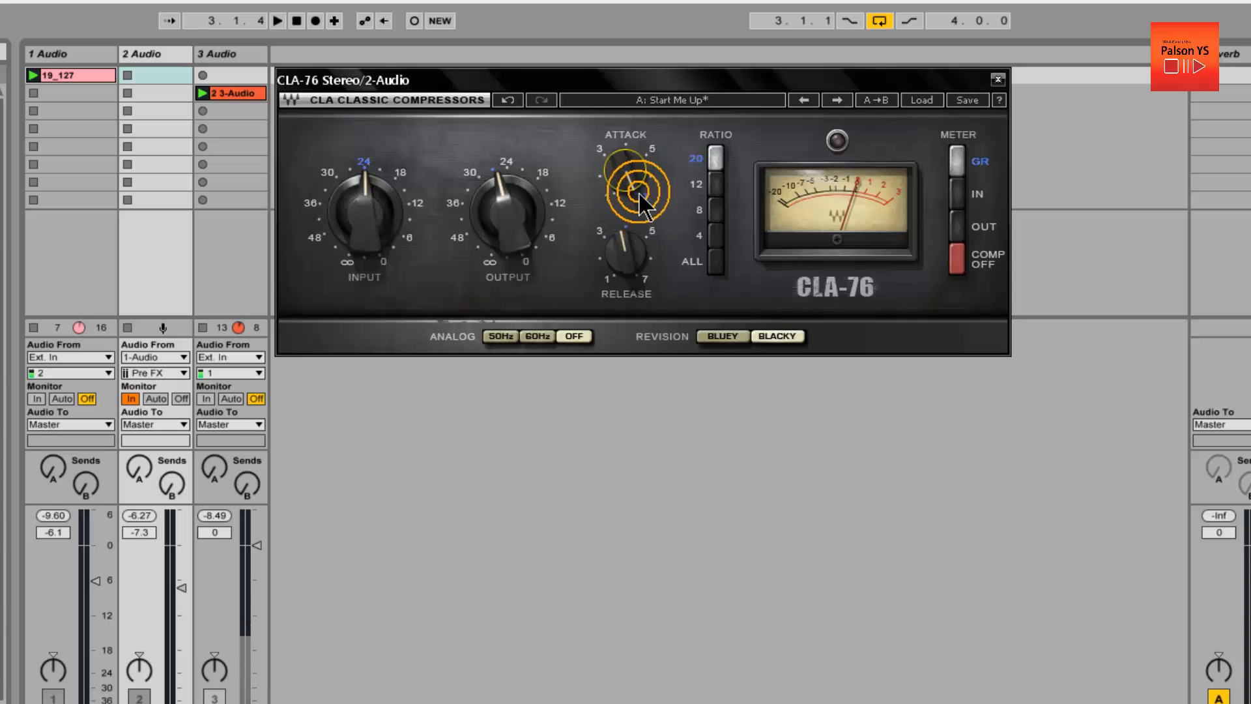
pyautogui.click(629, 168)
pyautogui.moveTo(631, 166); pyautogui.dragTo(634, 175)
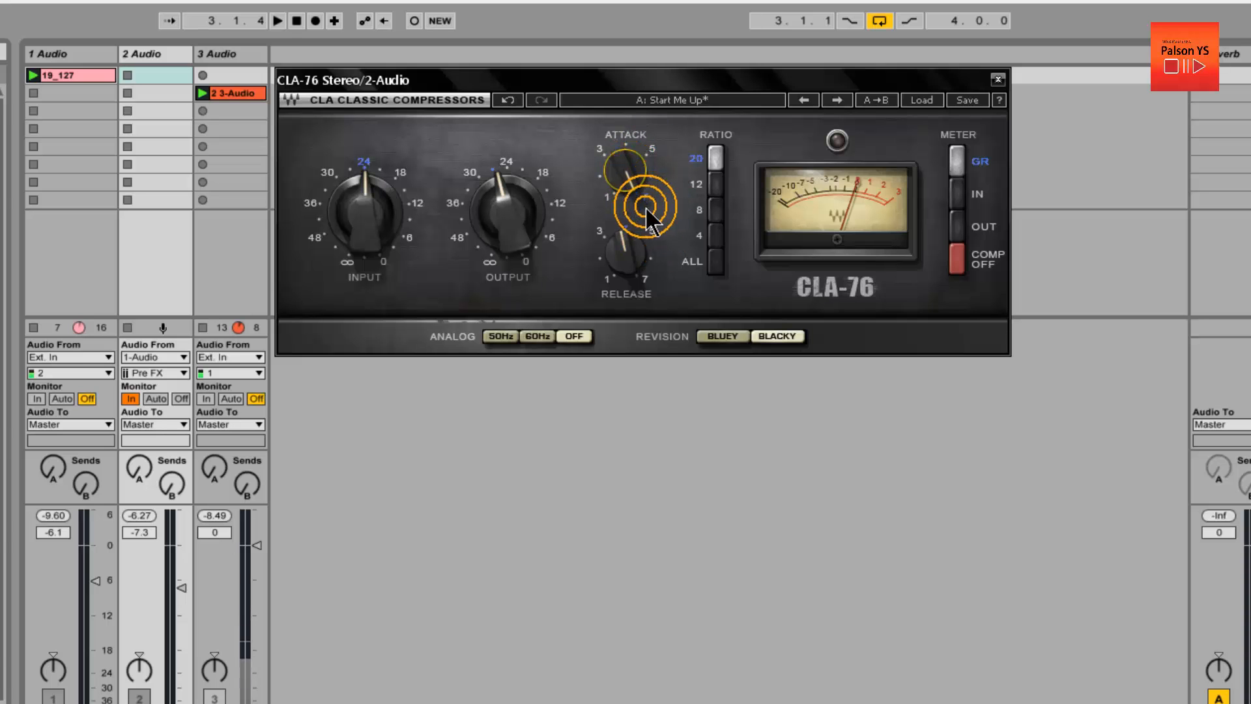
pyautogui.click(621, 173)
pyautogui.click(628, 176)
pyautogui.moveTo(629, 176); pyautogui.dragTo(627, 157)
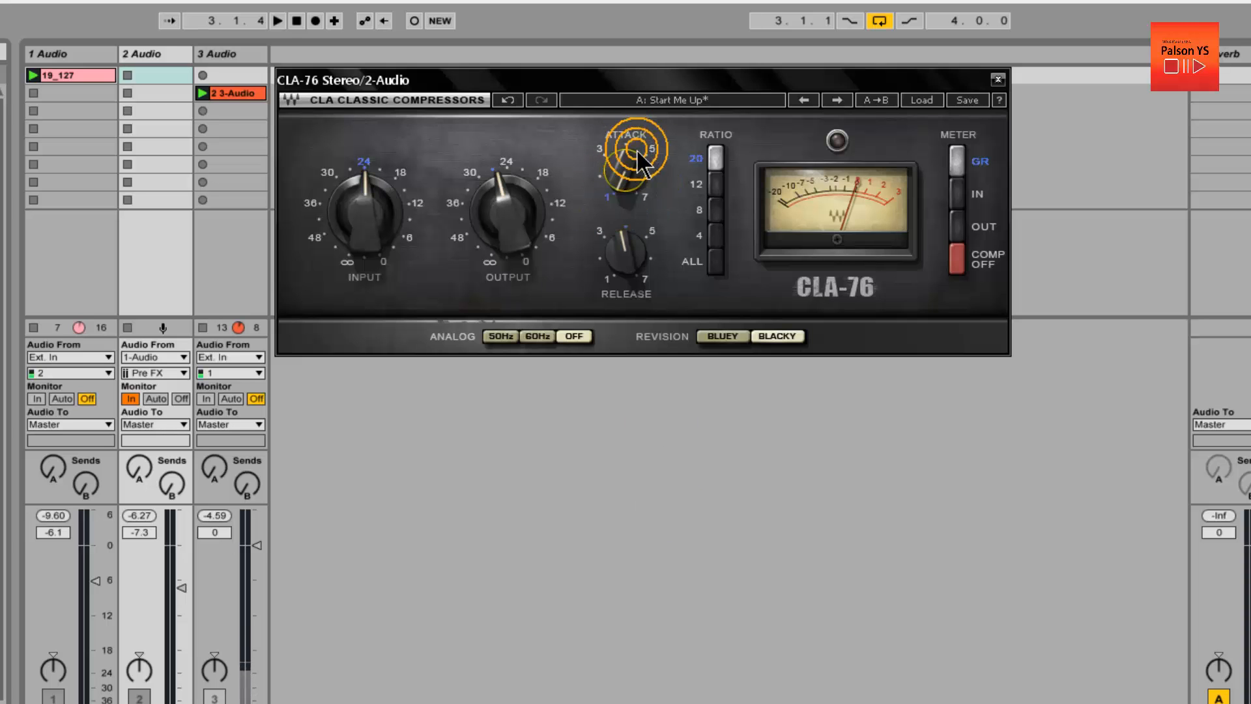
pyautogui.click(627, 168)
# Swing the CLA-76's release from 7 to 1 and back to 7.00.
pyautogui.moveTo(624, 251); pyautogui.dragTo(618, 182)
pyautogui.moveTo(622, 251); pyautogui.dragTo(621, 191)
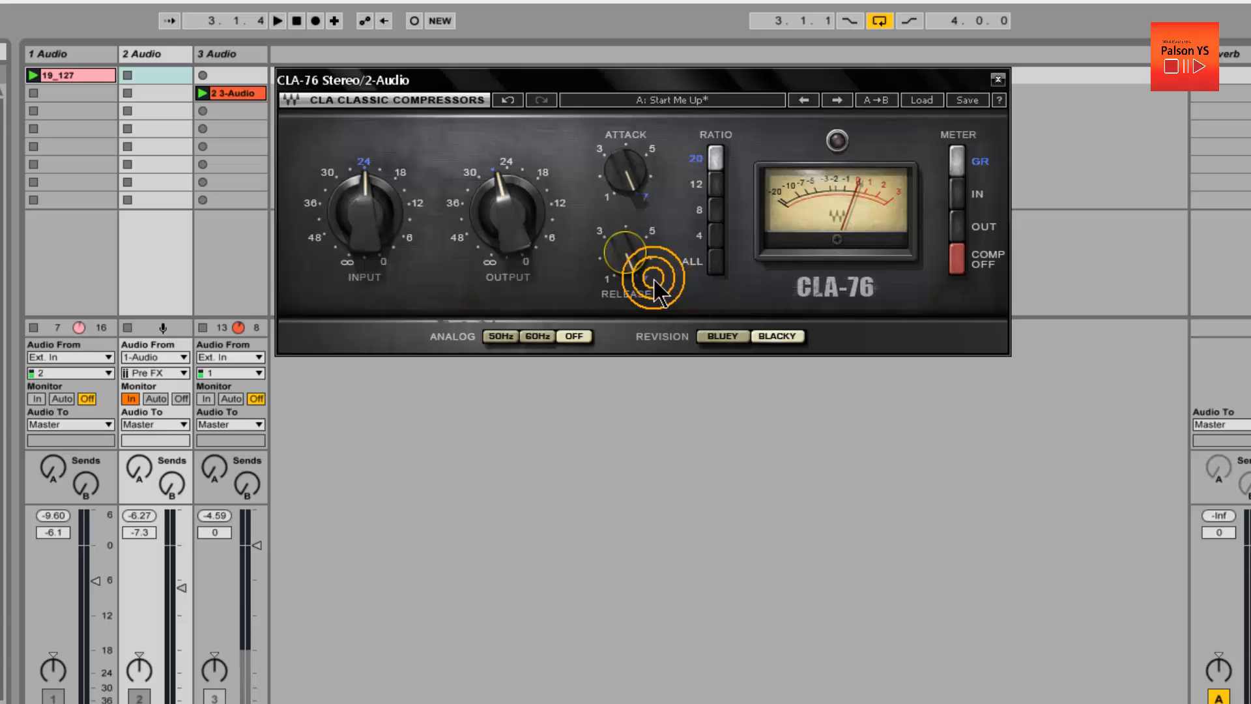
pyautogui.moveTo(609, 254); pyautogui.dragTo(684, 539)
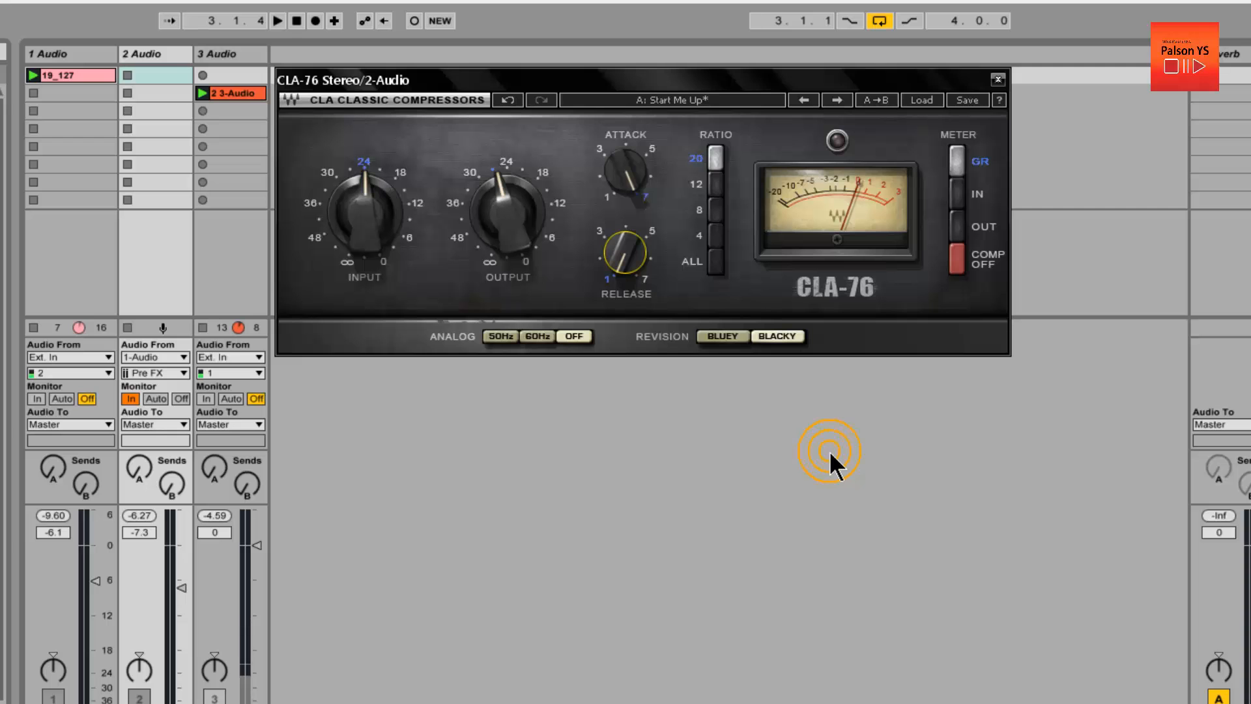
pyautogui.click(630, 263)
pyautogui.moveTo(630, 263); pyautogui.dragTo(629, 260)
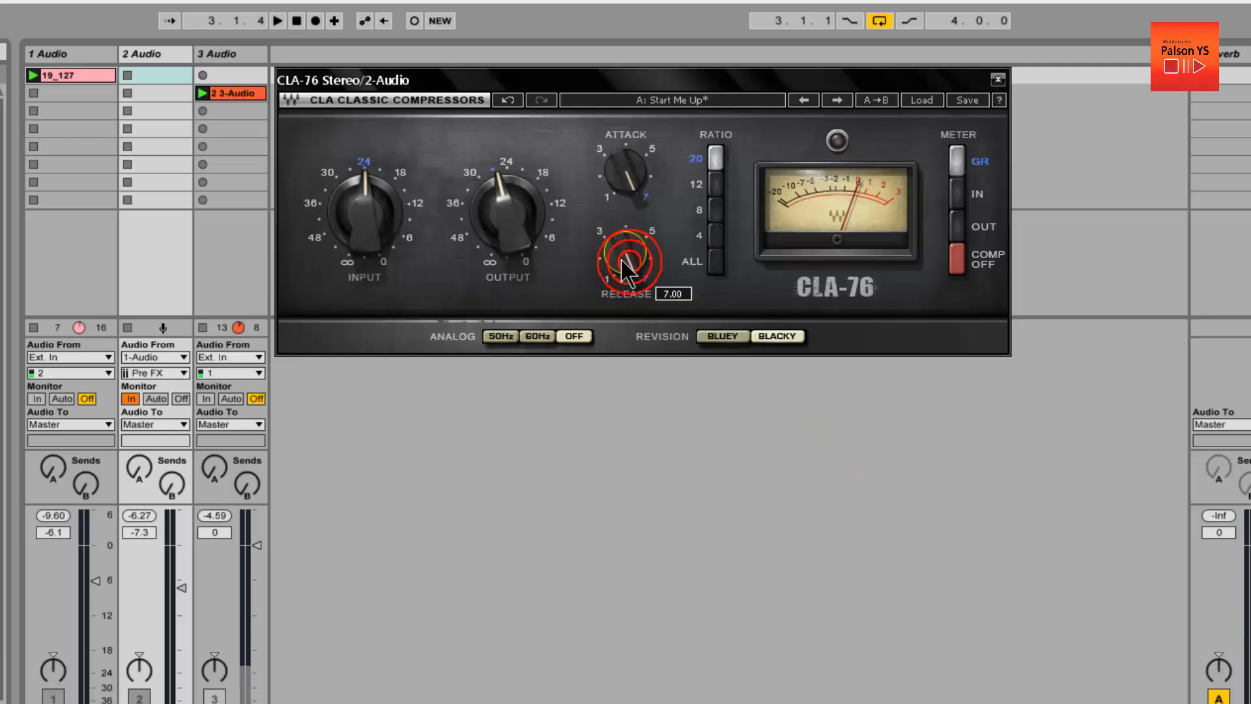
pyautogui.click(631, 172)
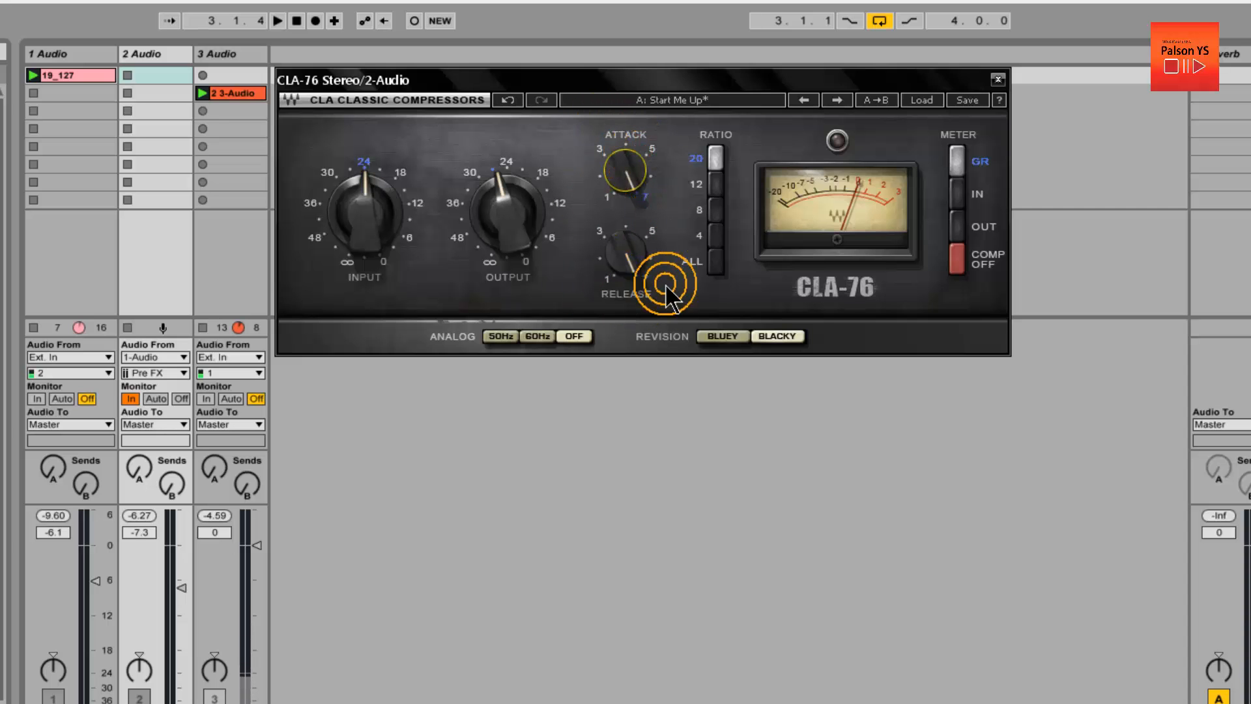
# Reposition the CLA-76 window and restart playback of the loop.
pyautogui.click(574, 333)
pyautogui.moveTo(555, 75); pyautogui.dragTo(625, 135)
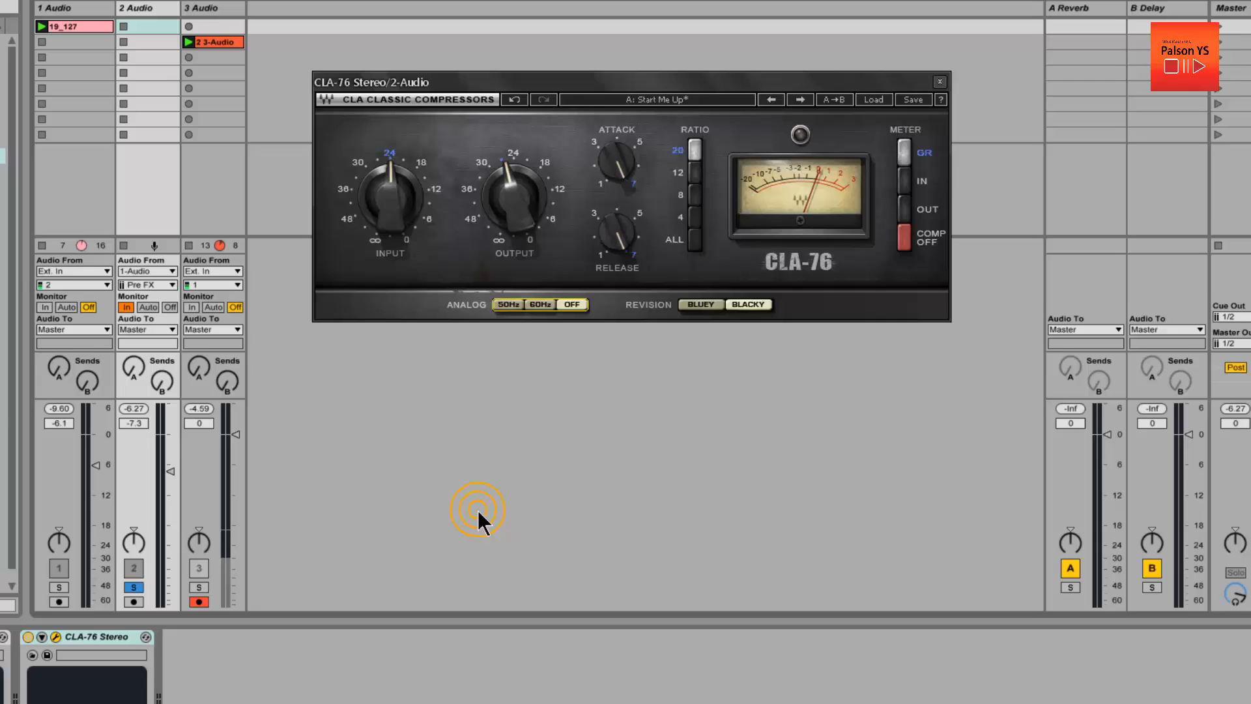
pyautogui.press('space')
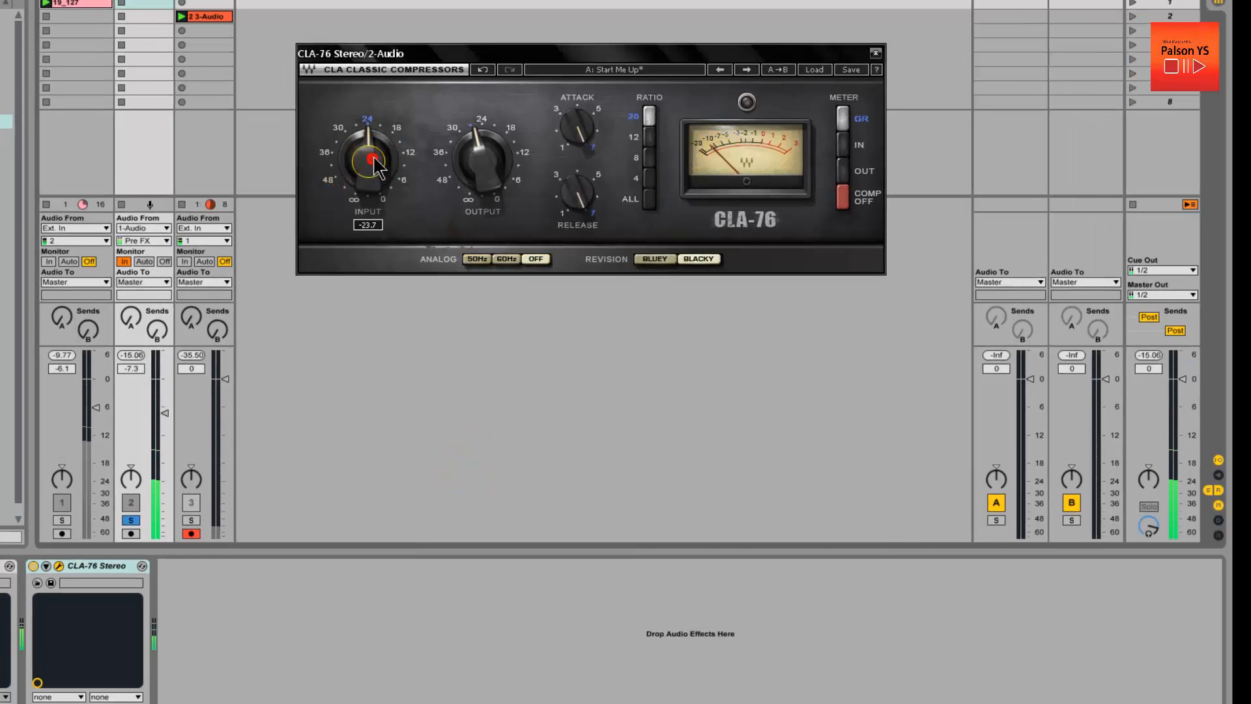
# Step the CLA-76's ratio down from 20 through 12, 8 and 4, and engage the ALL setting.
pyautogui.click(647, 115)
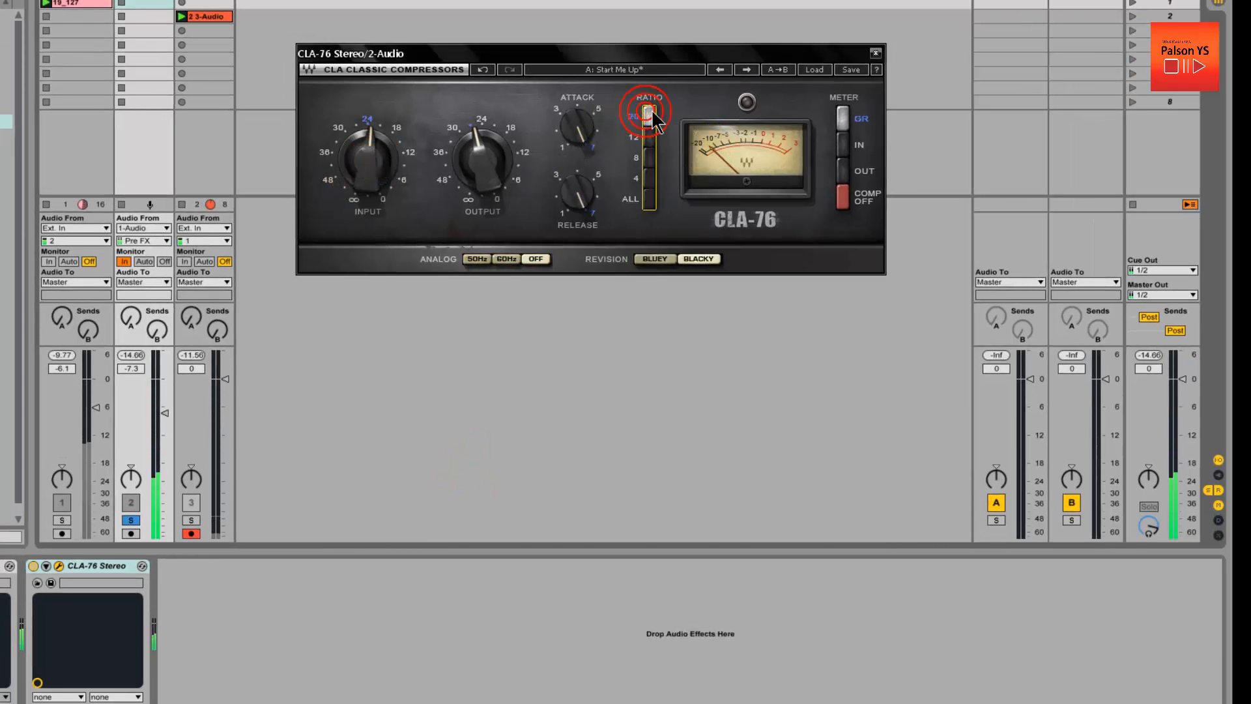
pyautogui.click(651, 138)
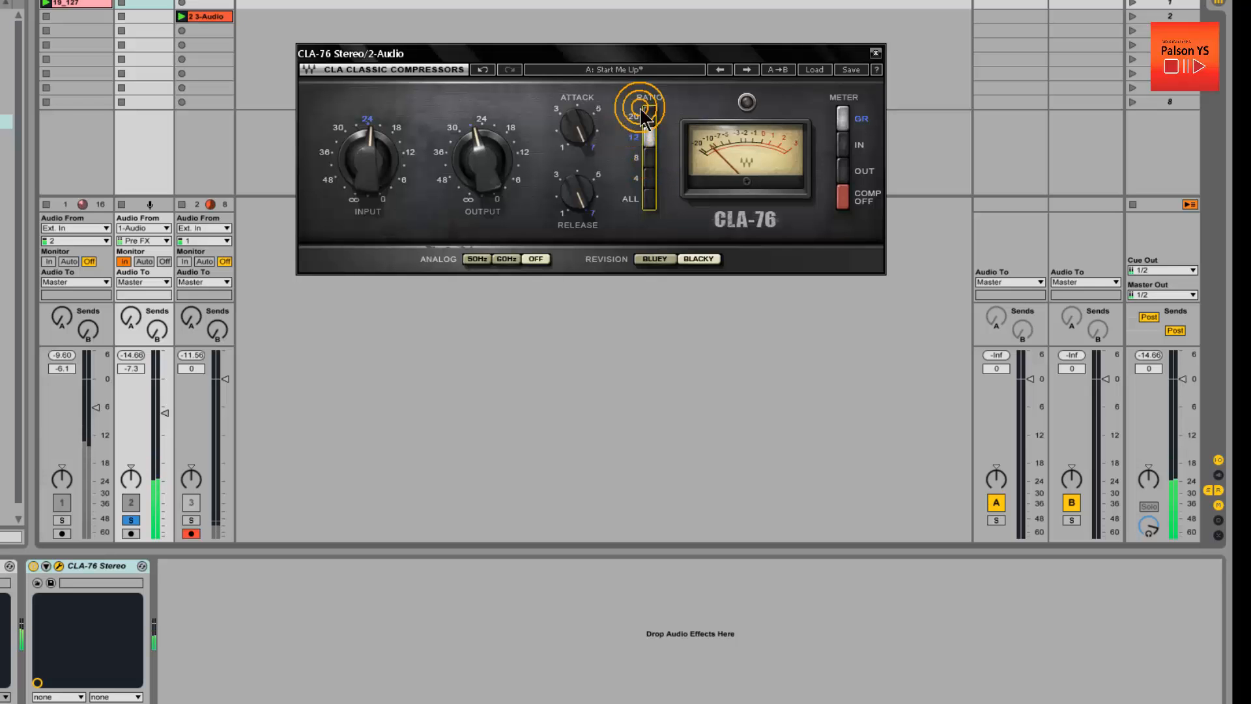
pyautogui.click(649, 157)
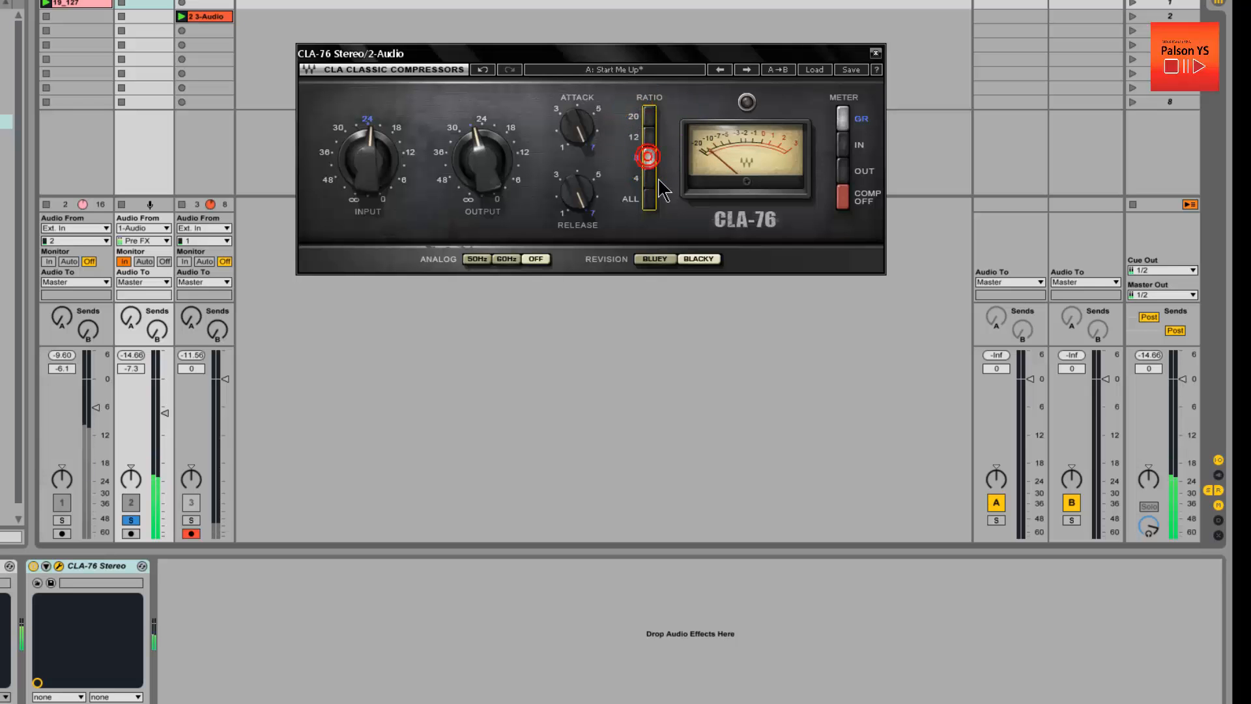
pyautogui.click(649, 179)
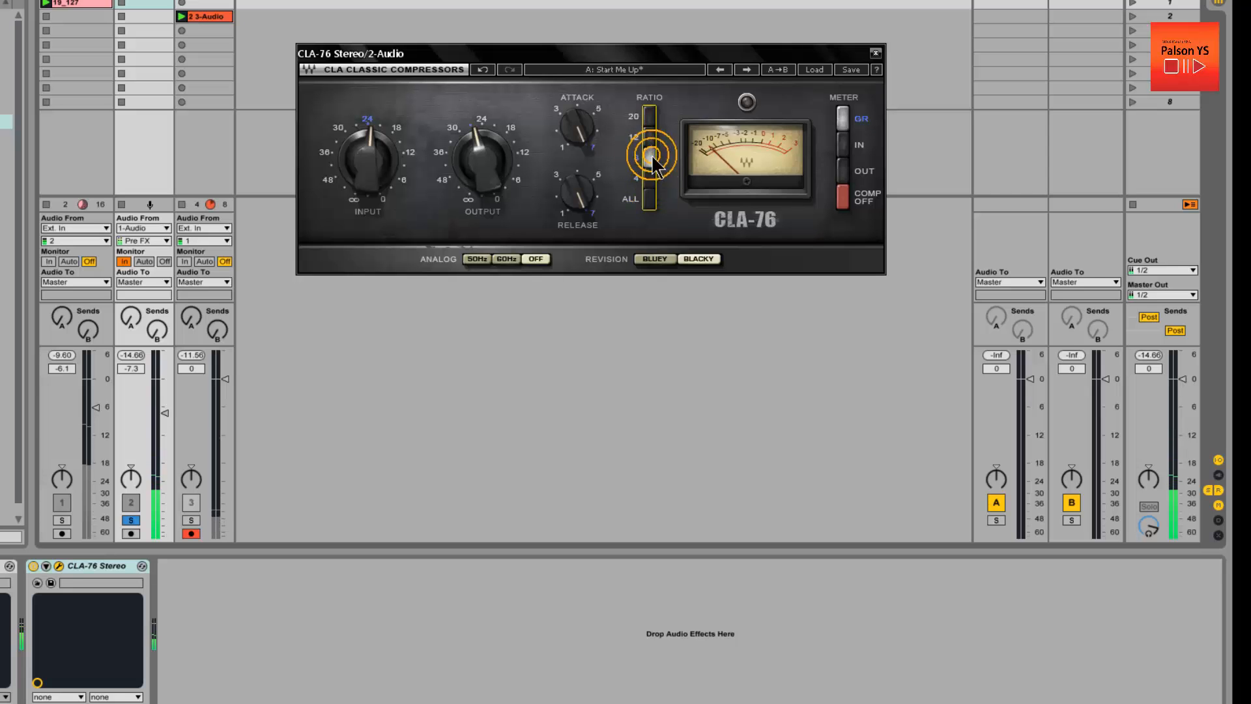
pyautogui.click(651, 182)
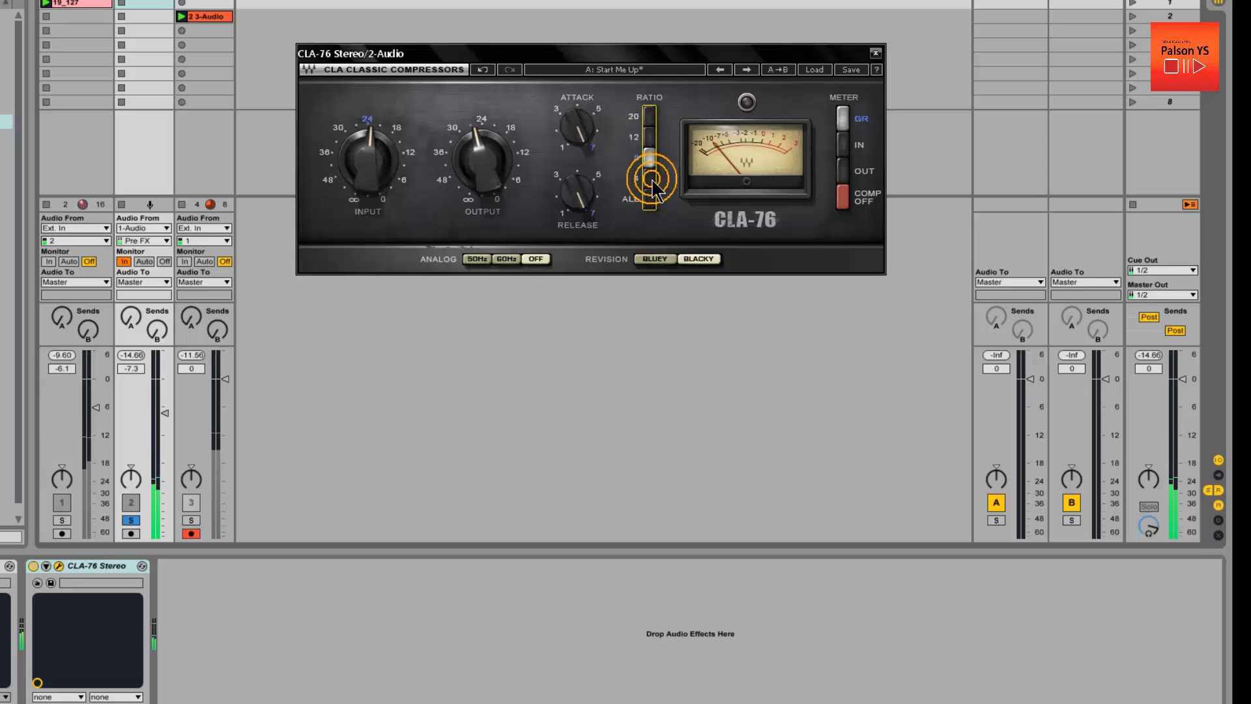
pyautogui.click(651, 156)
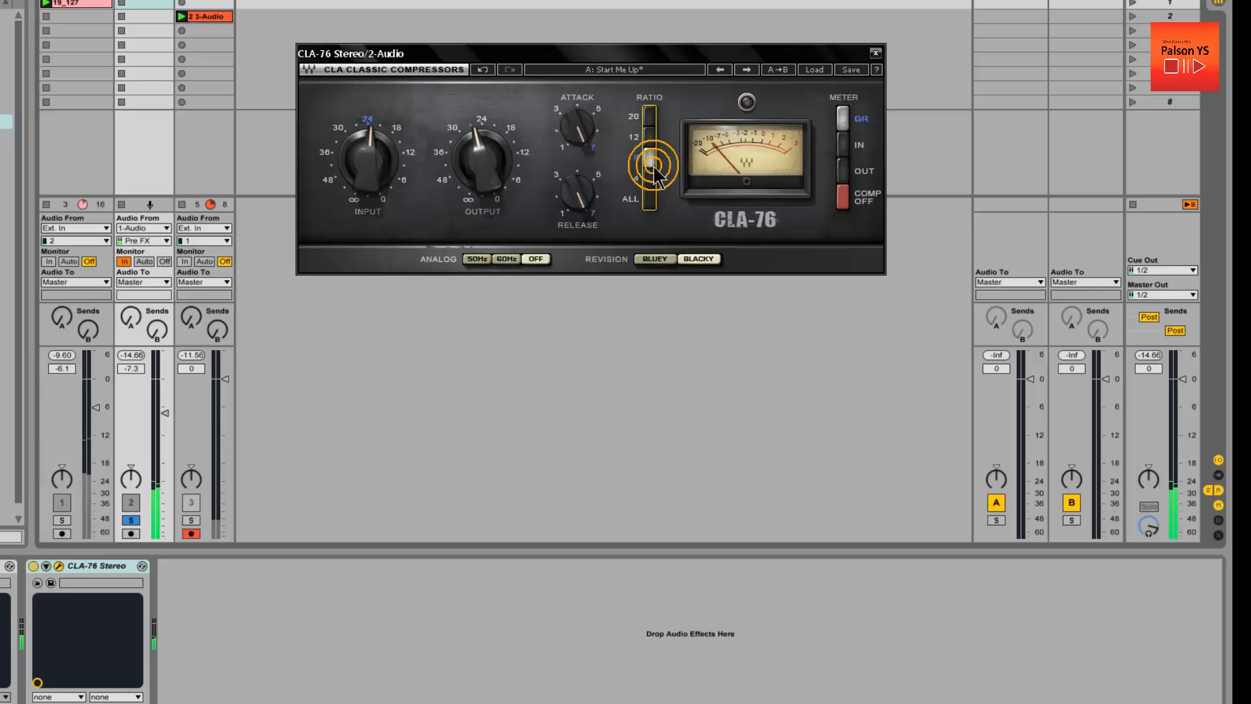
pyautogui.click(650, 200)
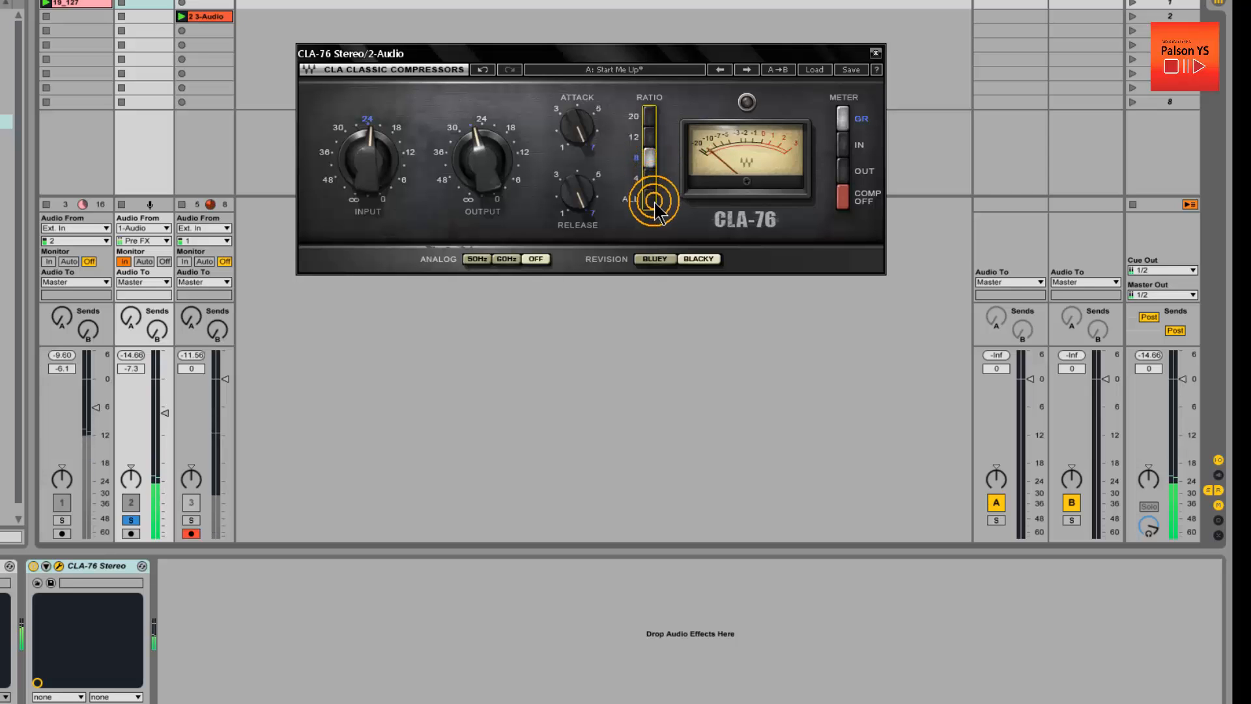
pyautogui.click(650, 200)
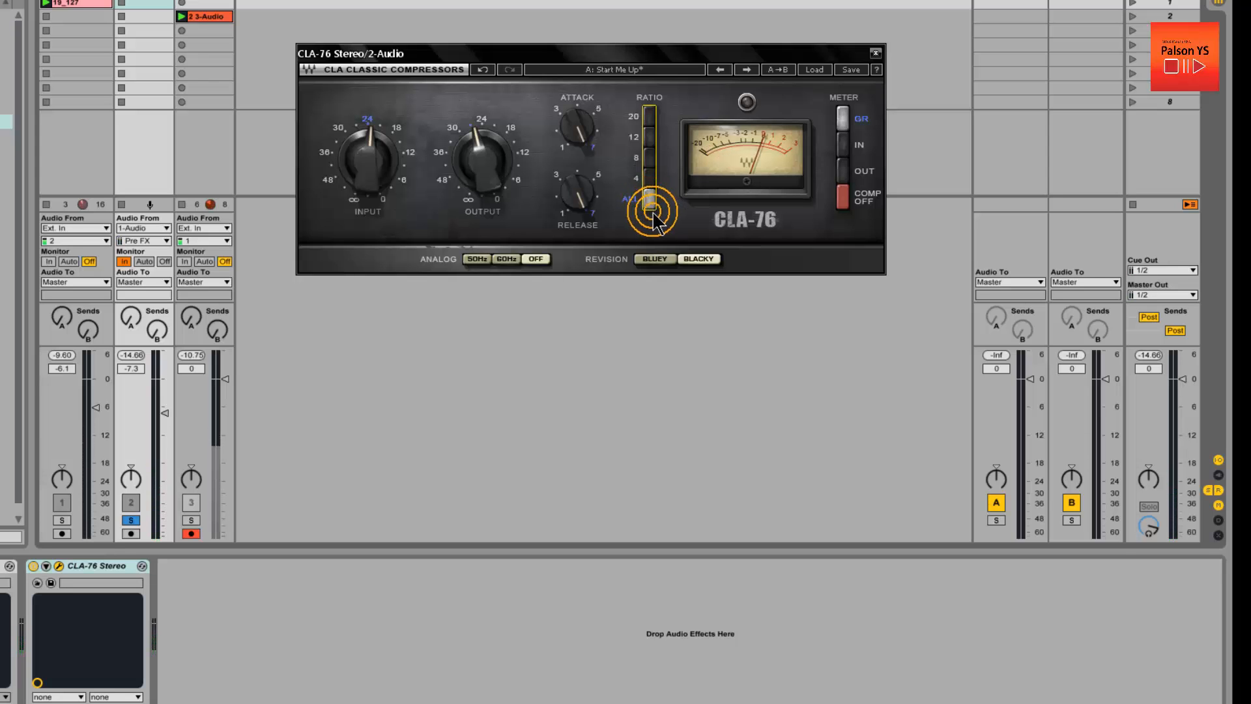
pyautogui.click(650, 200)
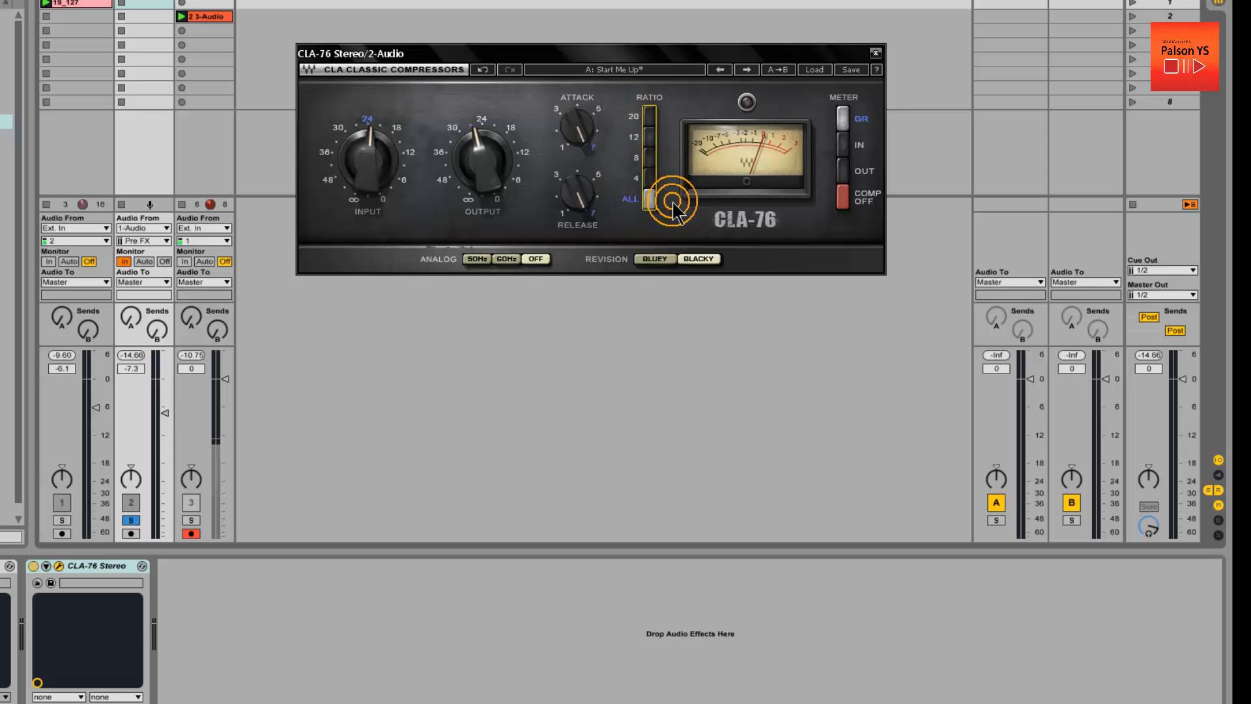
# Move the CLA-76 window up, then set its output to 24 and its ratio to 4.
pyautogui.moveTo(539, 52); pyautogui.dragTo(537, 11)
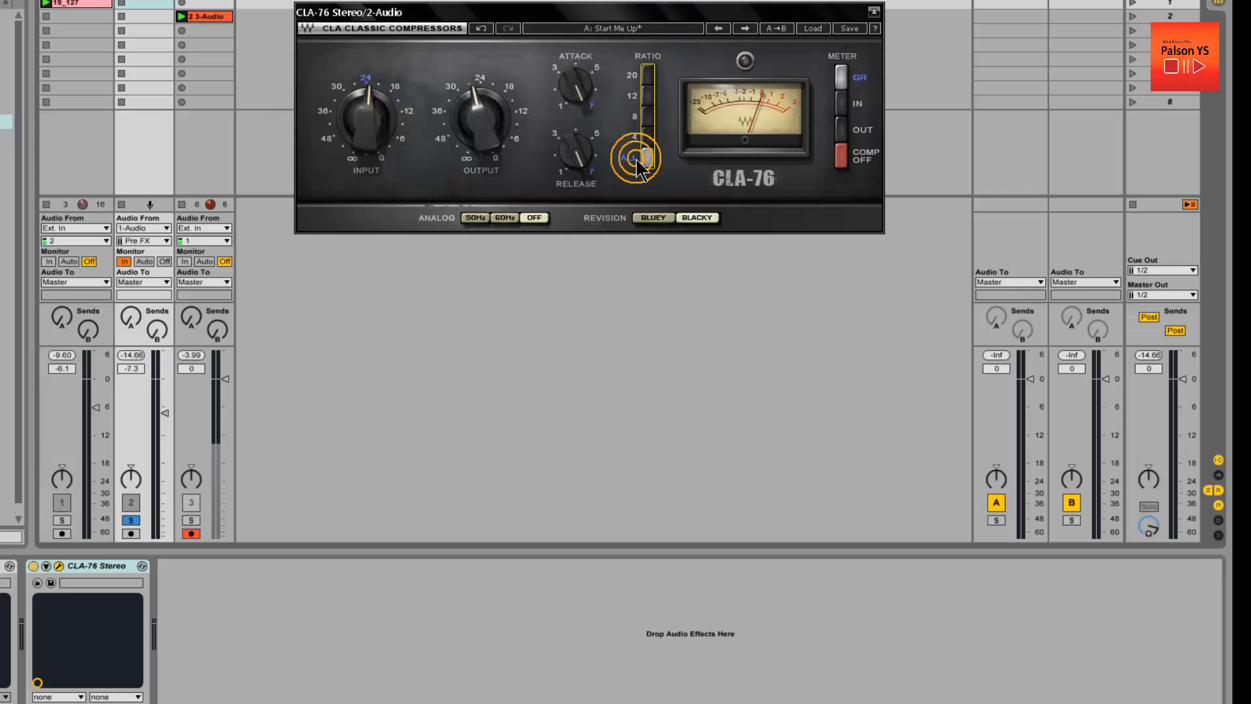
pyautogui.moveTo(483, 125); pyautogui.dragTo(486, 133)
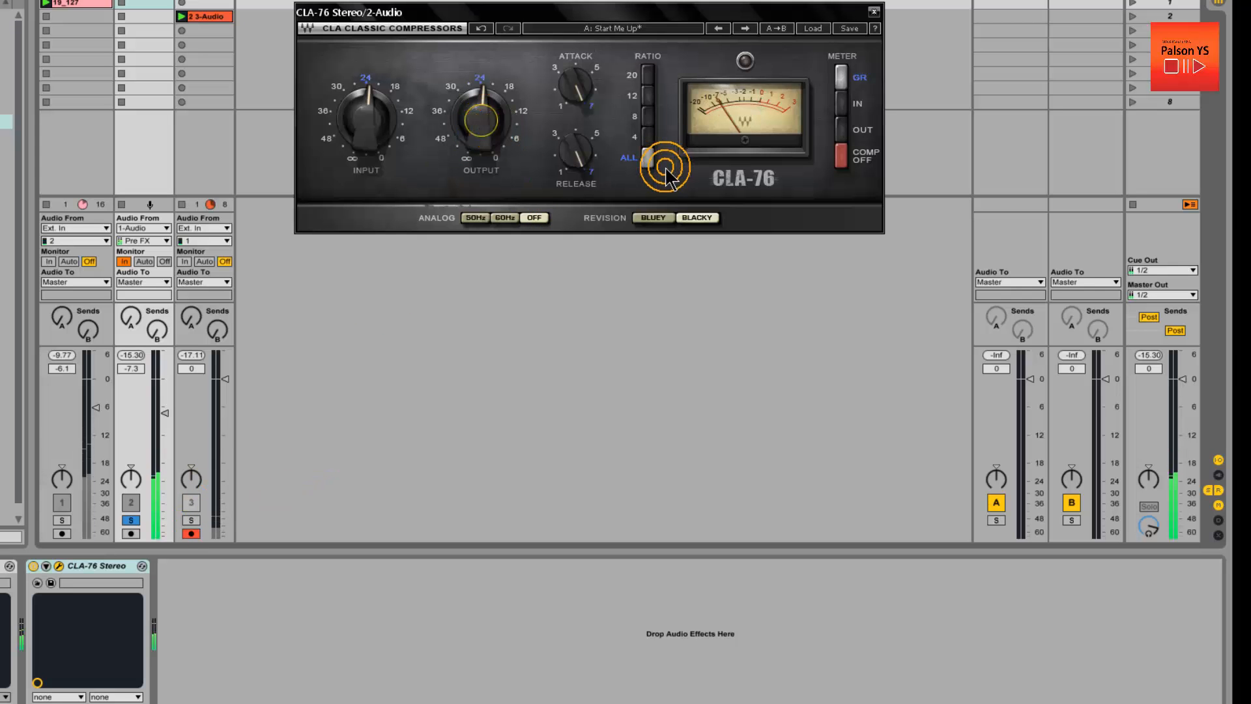
pyautogui.click(647, 136)
pyautogui.click(537, 124)
pyautogui.moveTo(539, 128); pyautogui.dragTo(457, 99)
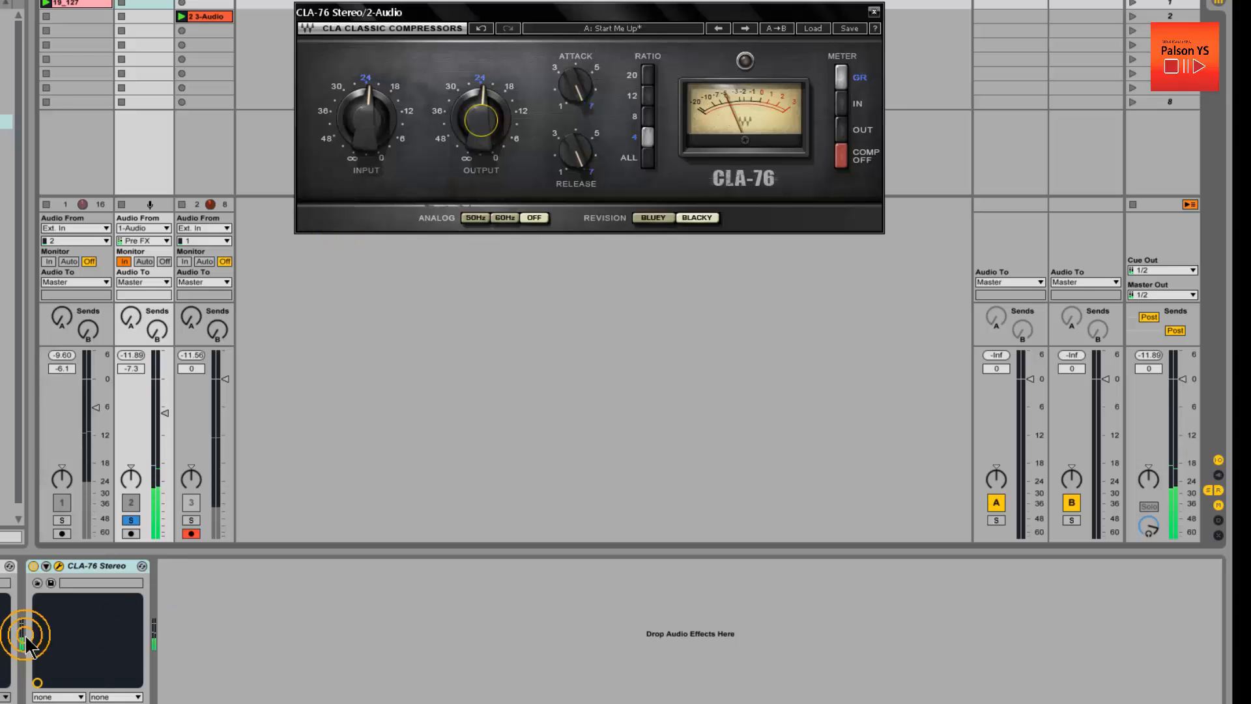
# Bypass the CLA-76 and reactivate it to compare the loop with and without compression.
pyautogui.click(34, 566)
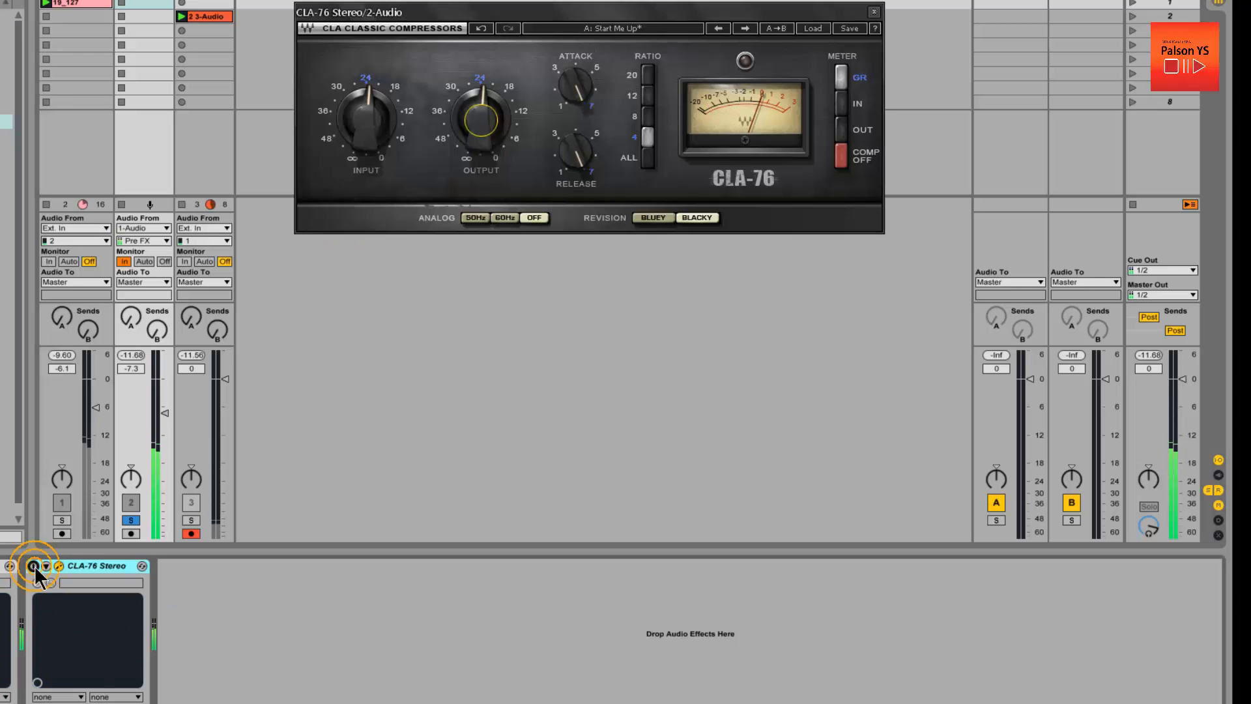
pyautogui.click(33, 565)
pyautogui.click(510, 121)
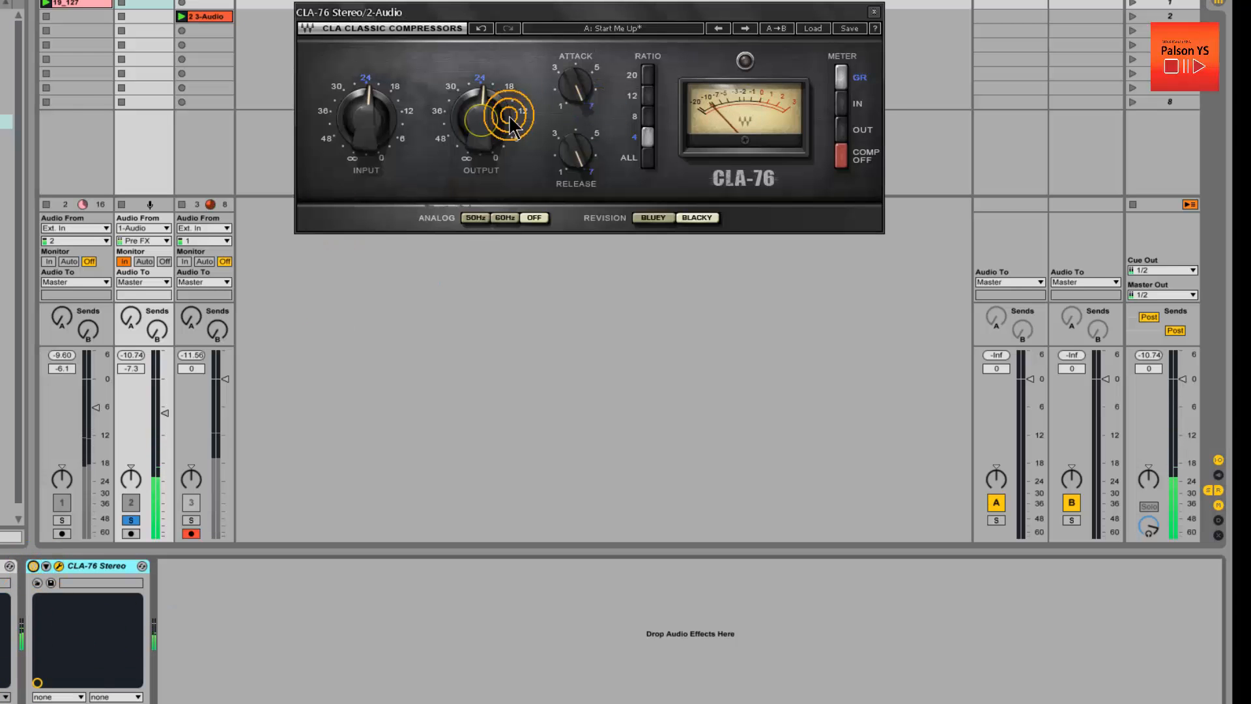
# Set the CLA-76's output between 24 and 18, then bypass and reactivate the device to compare the levels.
pyautogui.click(464, 97)
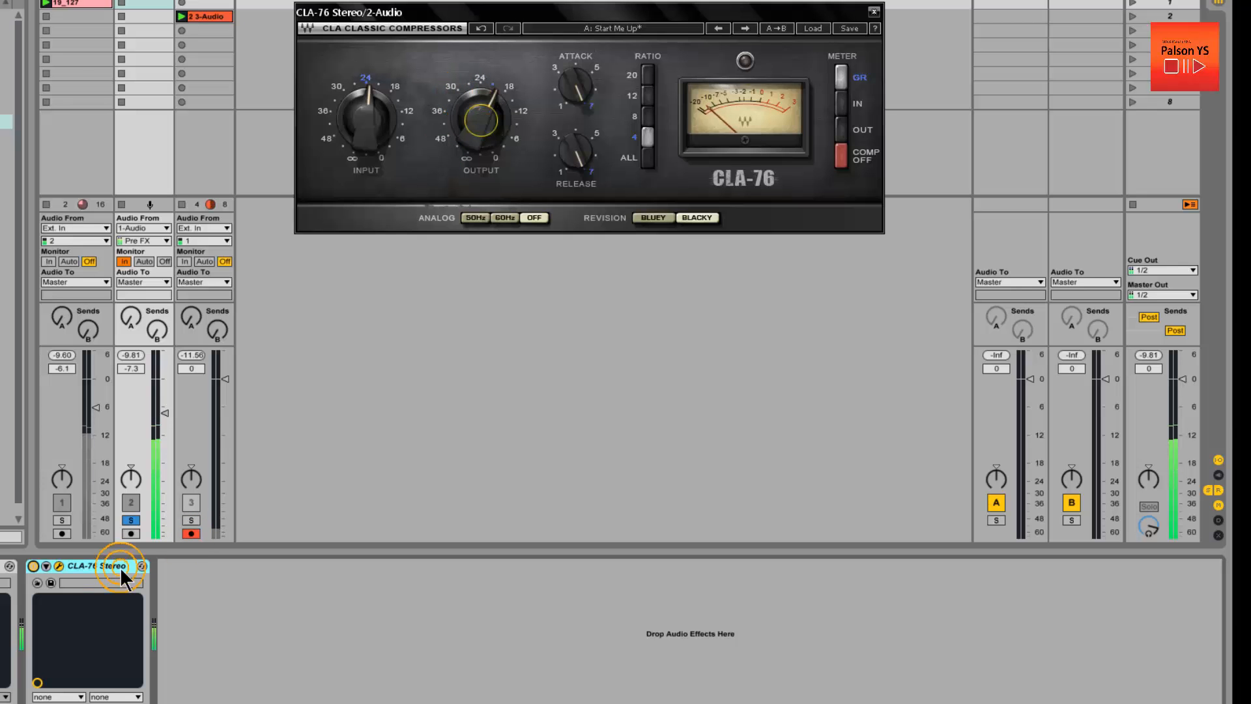
pyautogui.click(35, 566)
pyautogui.click(36, 567)
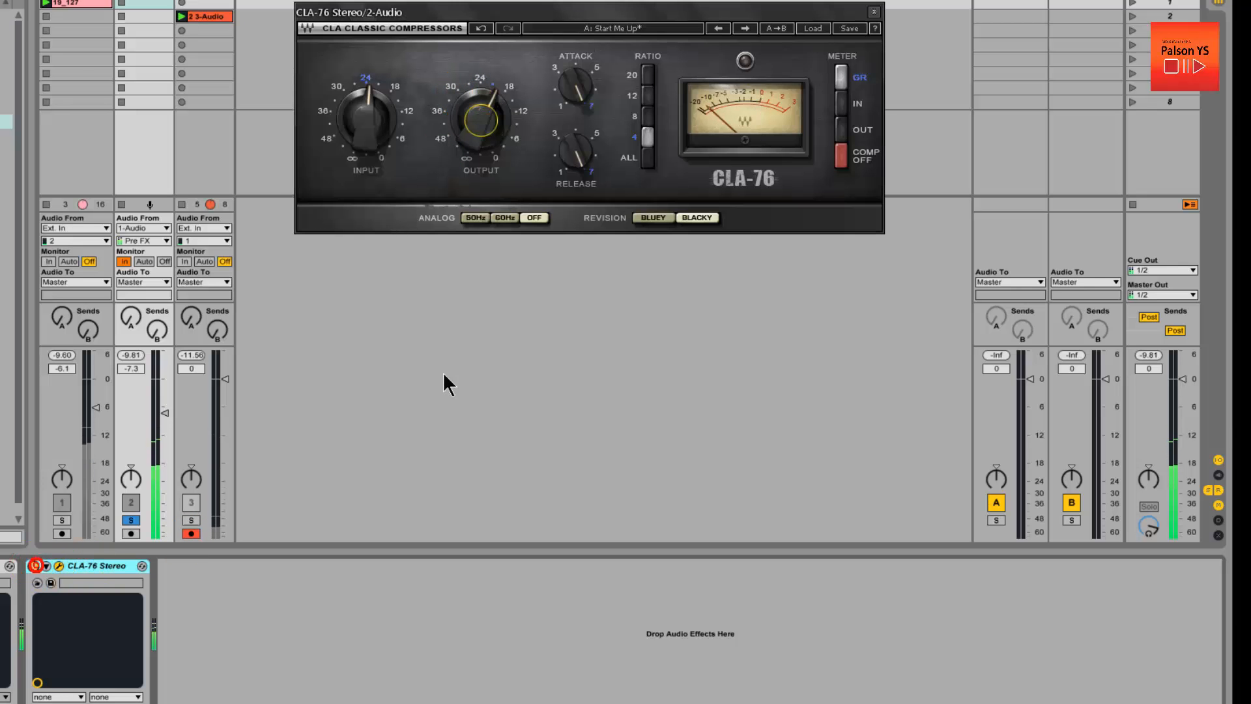
# Engage the CLA-76's ALL ratio setting and lower its output slightly.
pyautogui.click(365, 130)
pyautogui.click(649, 159)
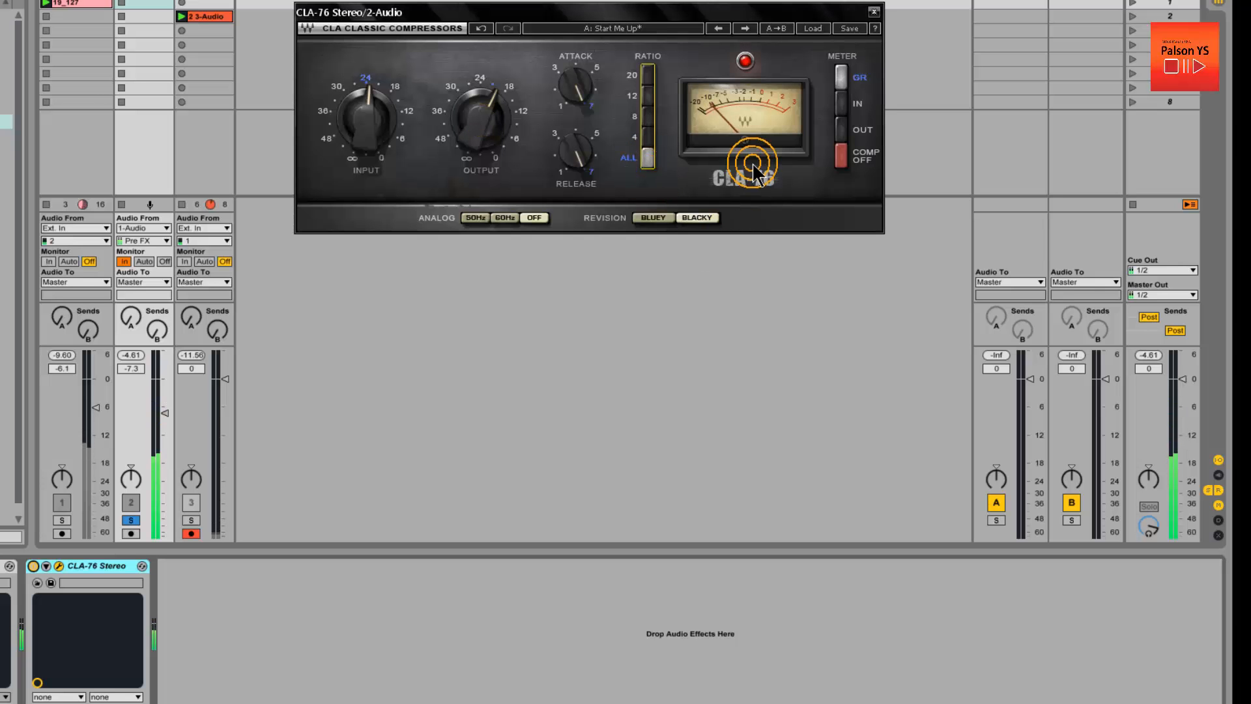
pyautogui.moveTo(490, 123); pyautogui.dragTo(496, 144)
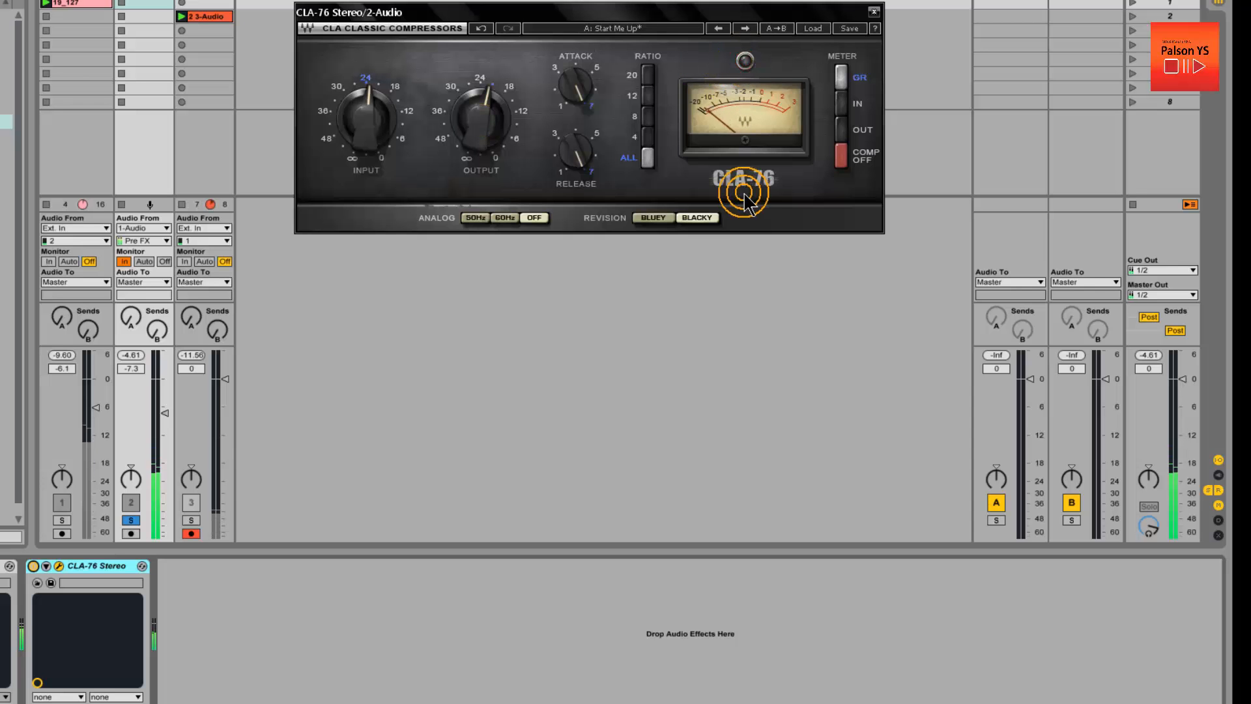
# Pull track 2's volume down to -inf, turn off its solo, and blend it in under track 1 at -11.4 dB.
pyautogui.click(27, 464)
pyautogui.moveTo(161, 415); pyautogui.dragTo(161, 529)
pyautogui.click(129, 522)
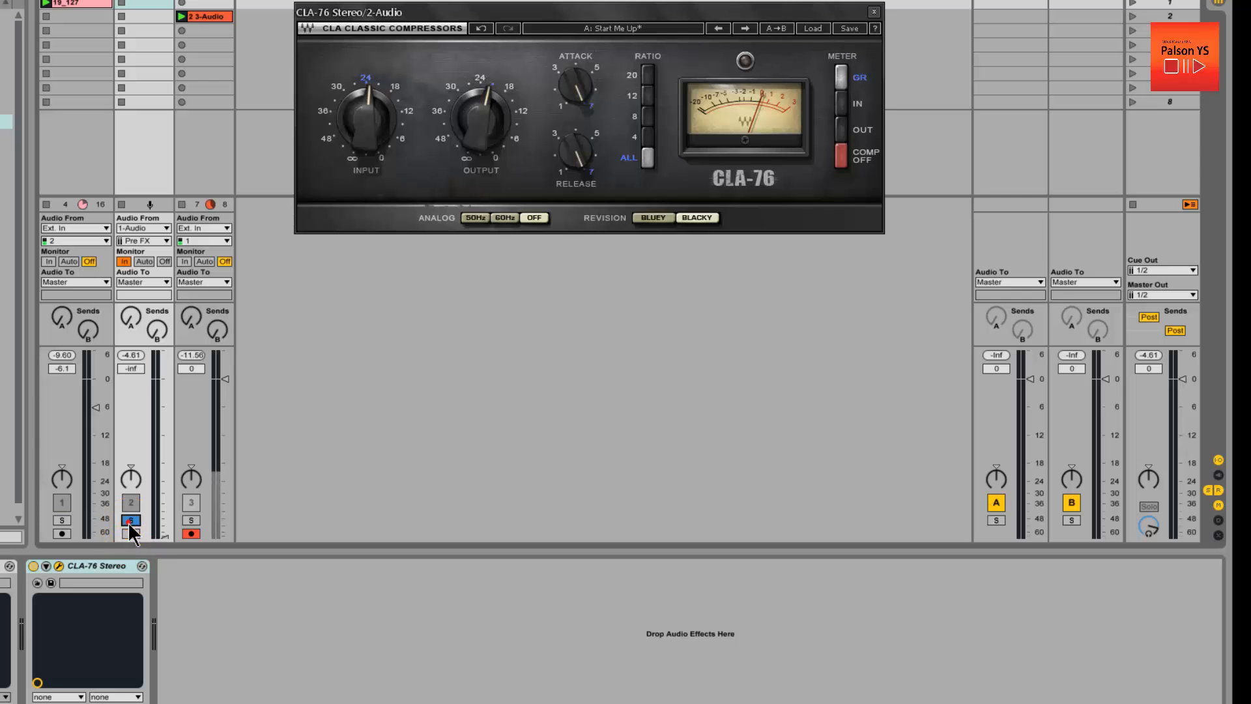
pyautogui.click(165, 538)
pyautogui.moveTo(162, 539); pyautogui.dragTo(161, 434)
pyautogui.click(189, 465)
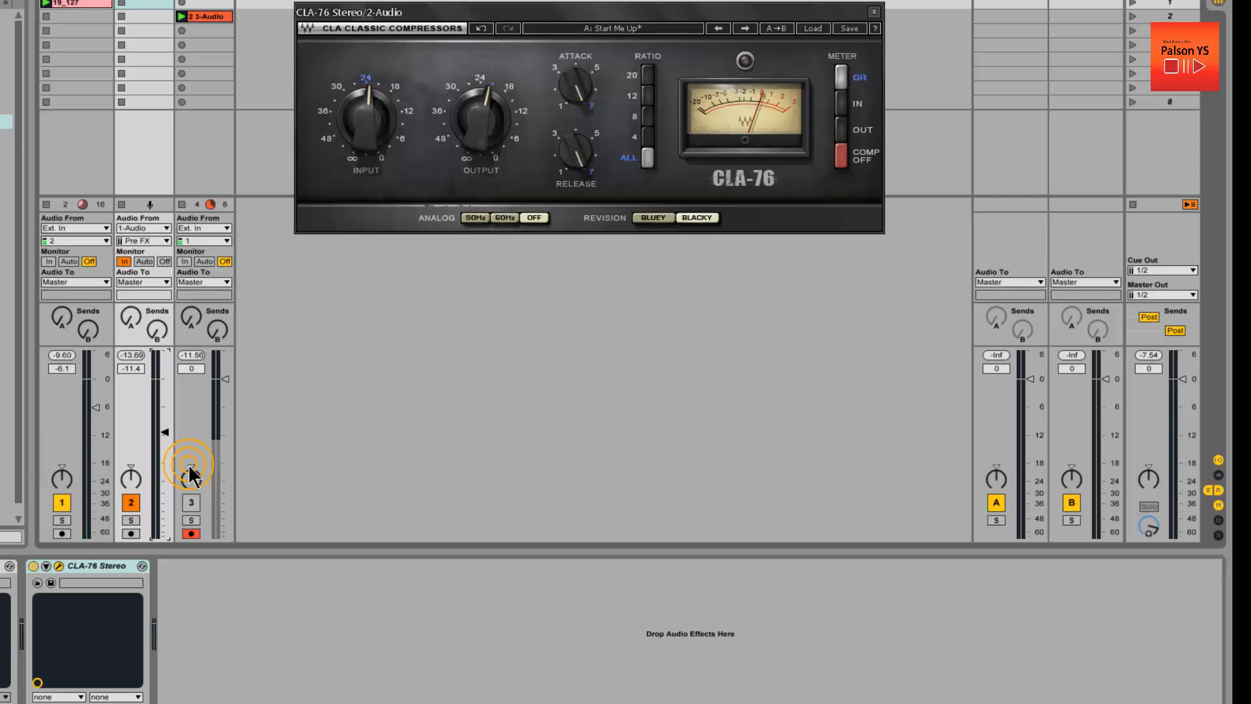
# Solo track 2 to hear the compressed signal alone and raise its volume to -6.1 dB.
pyautogui.click(133, 519)
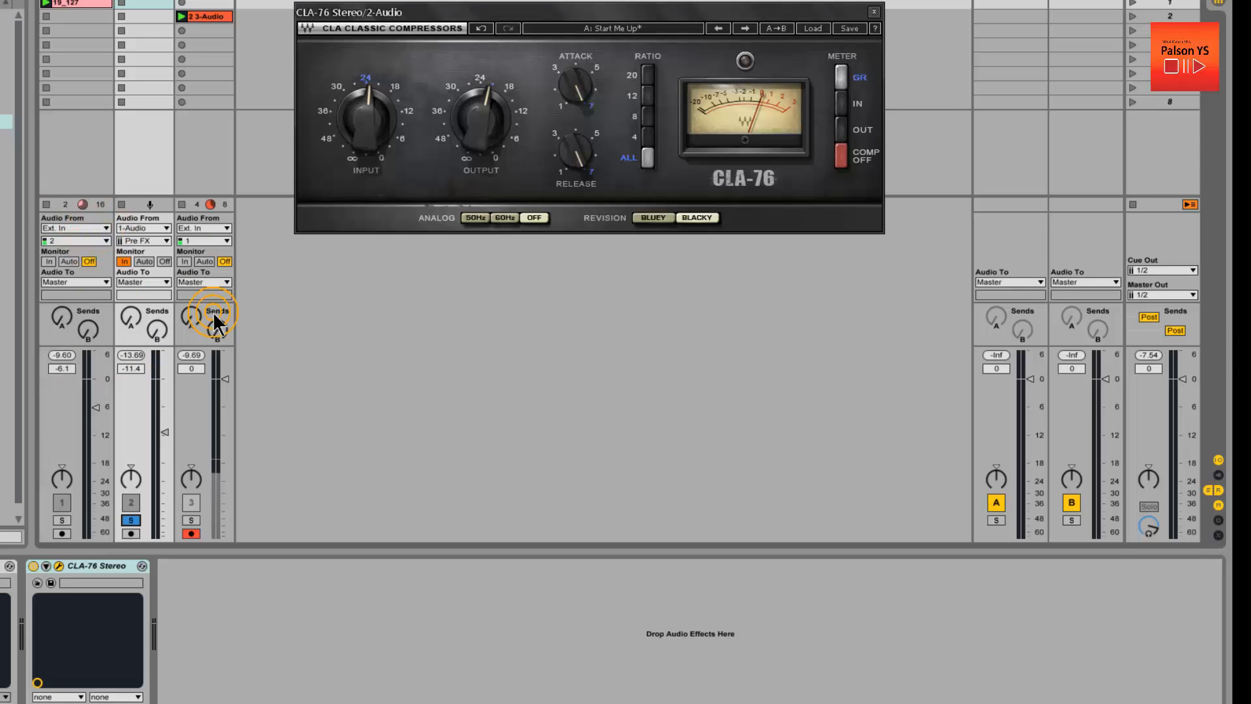
pyautogui.click(330, 332)
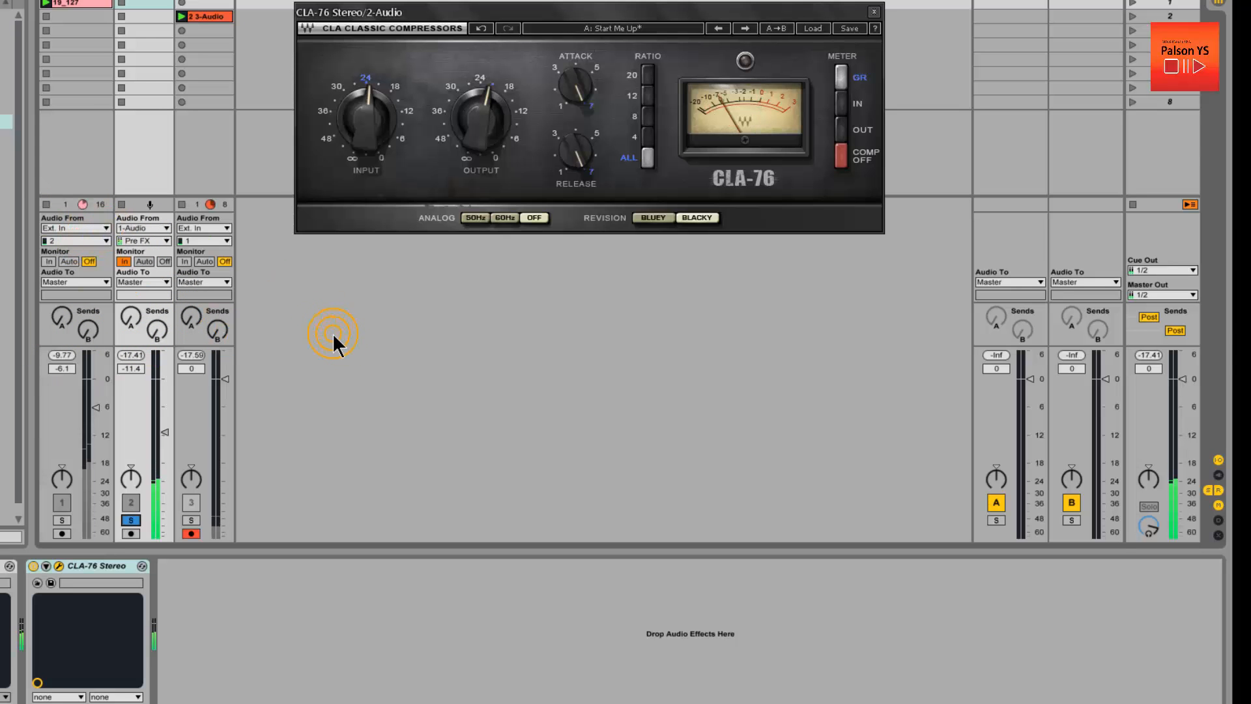
pyautogui.click(167, 432)
pyautogui.moveTo(167, 432); pyautogui.dragTo(167, 407)
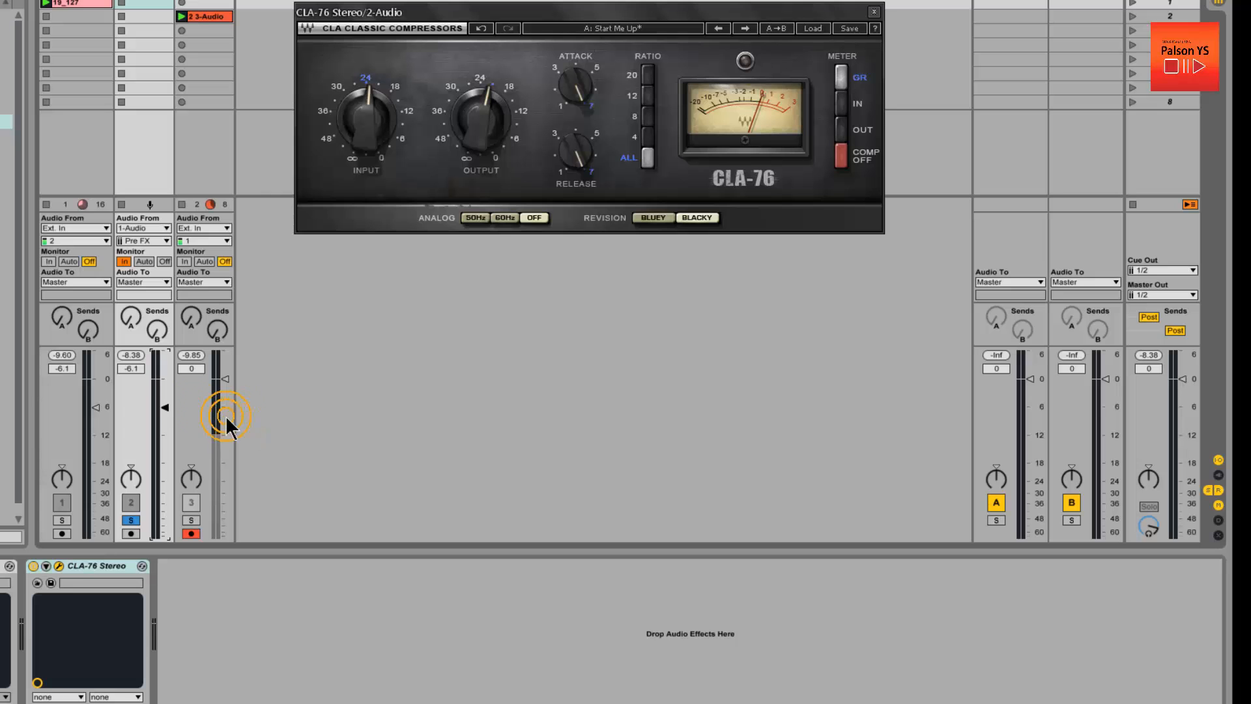
# Unsolo track 2 and blend it with track 1 by raising its volume from -inf to -8.7 dB, stopping playback at the end.
pyautogui.click(165, 408)
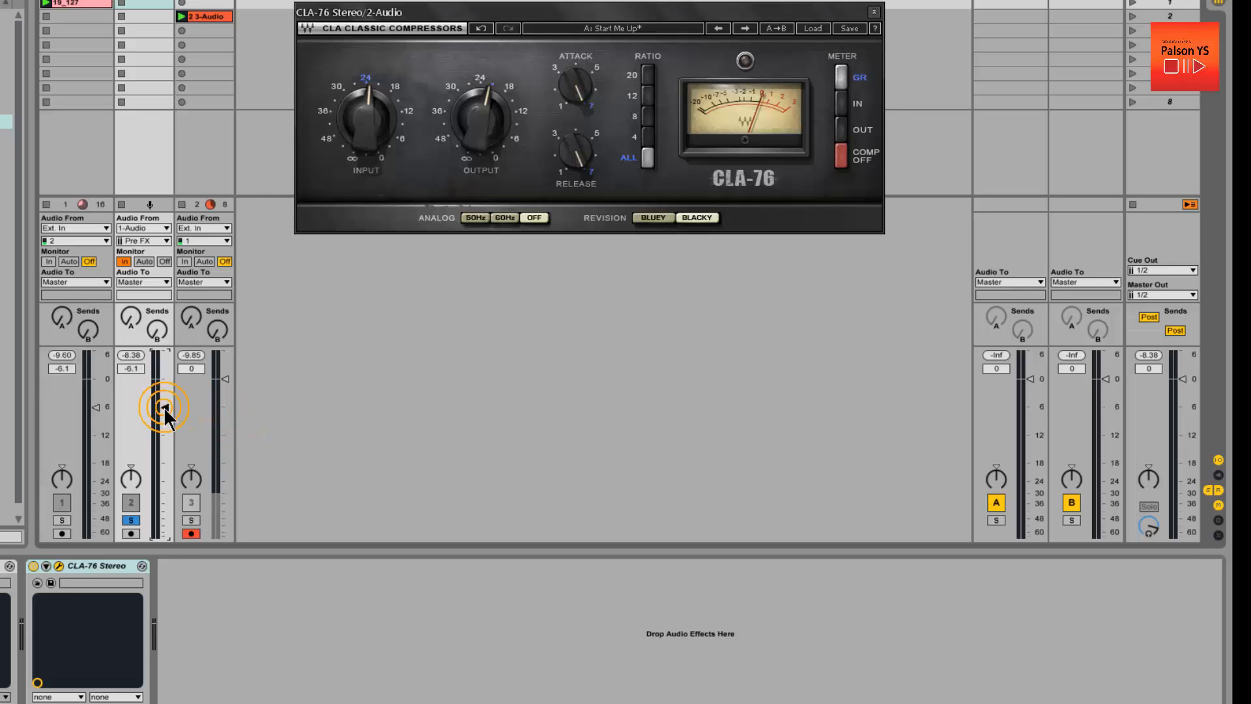
pyautogui.moveTo(165, 408); pyautogui.dragTo(163, 536)
pyautogui.click(132, 529)
pyautogui.click(132, 521)
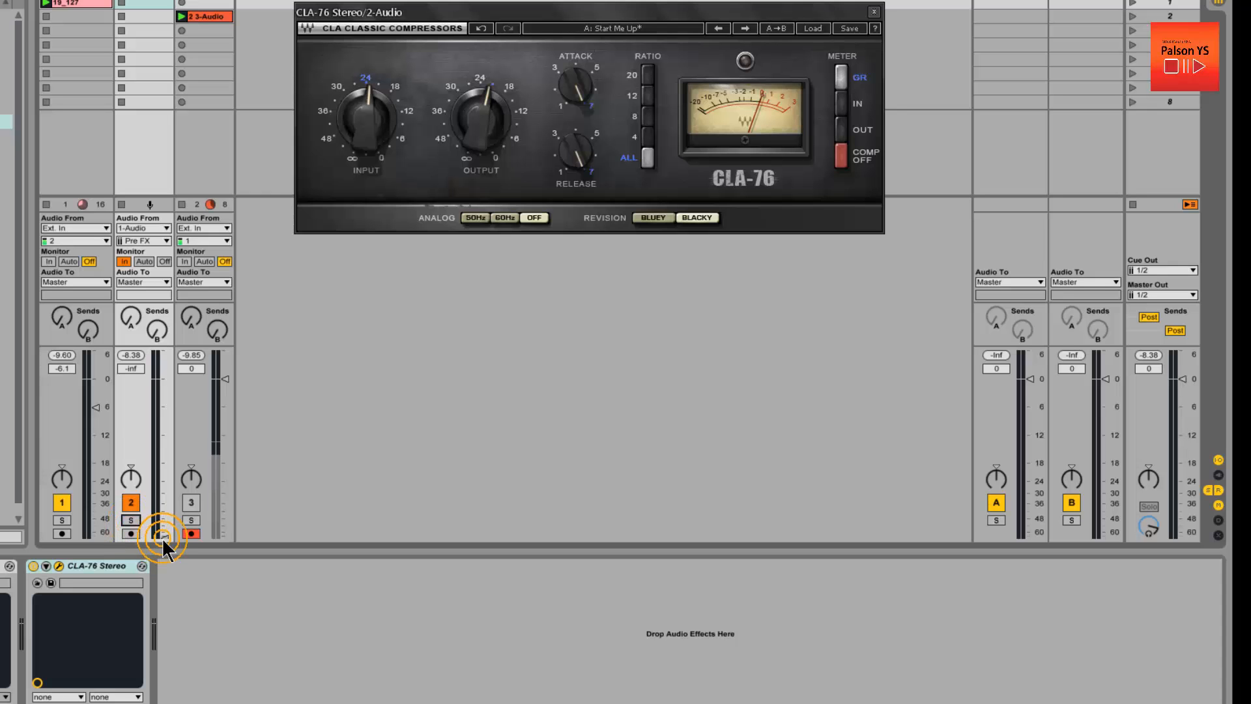
pyautogui.moveTo(164, 541); pyautogui.dragTo(161, 419)
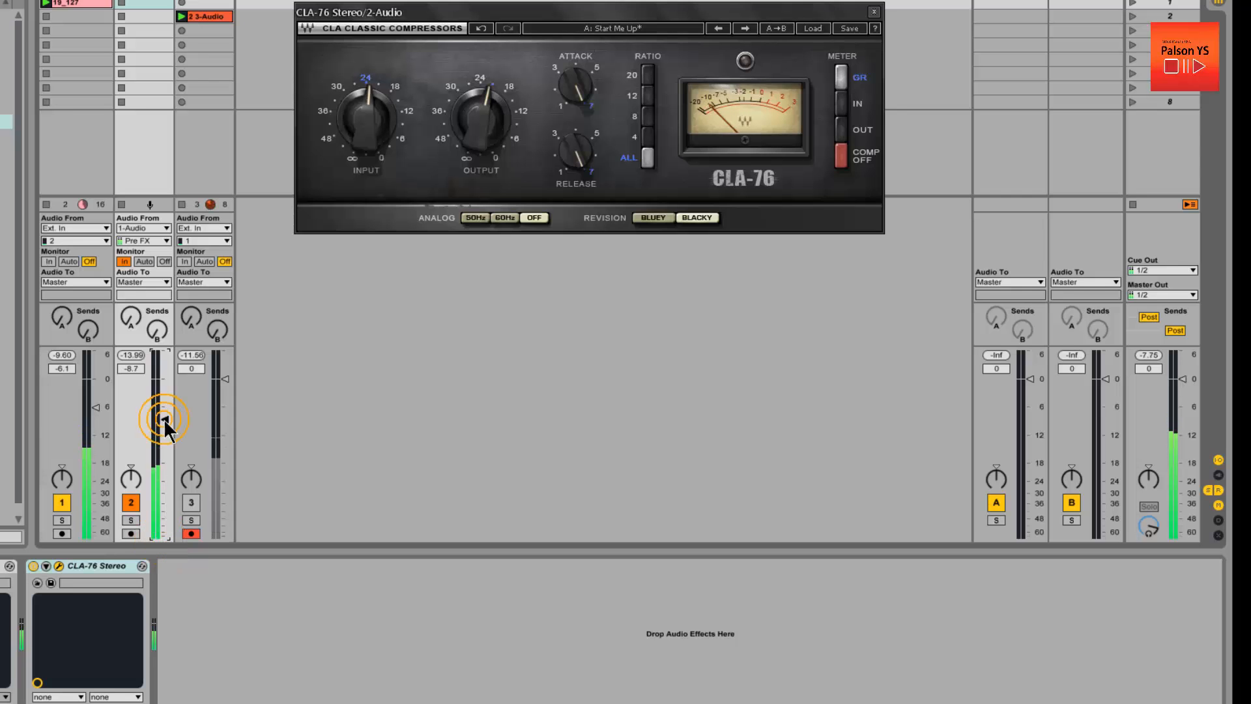
pyautogui.press('space')
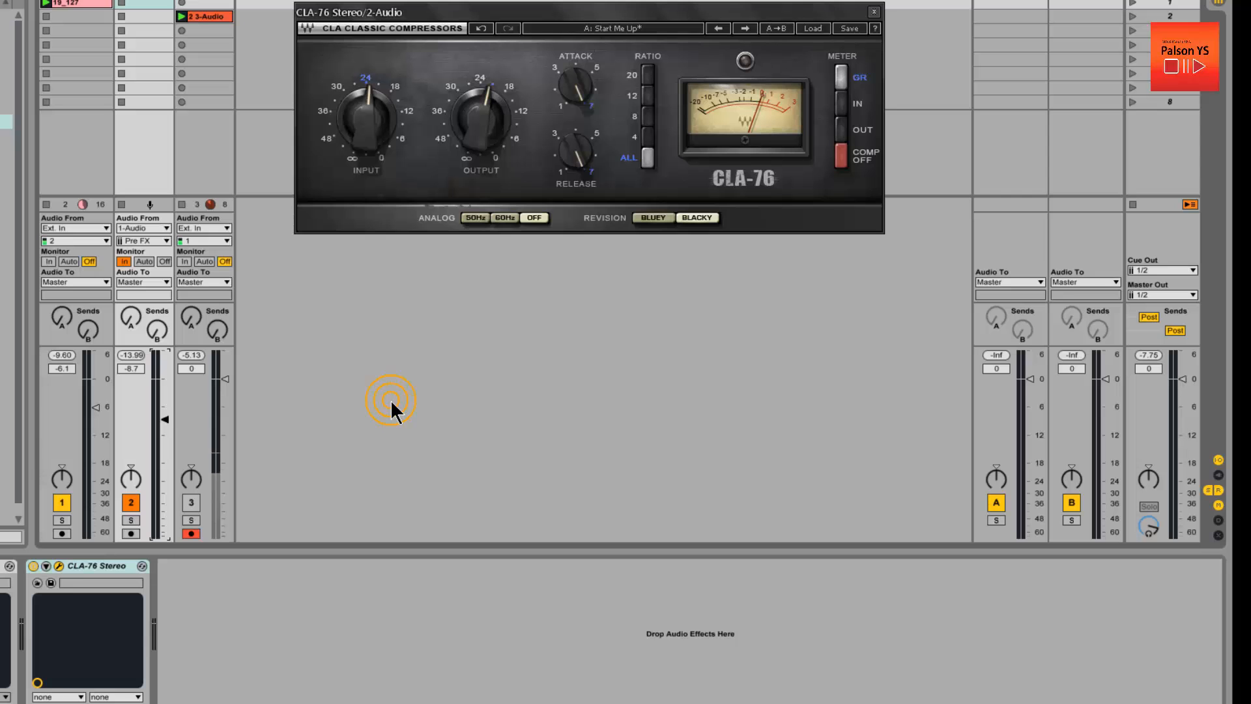
# Close the CLA-76 window, then deactivate and reactivate the CLA-76 device on track 2.
pyautogui.click(678, 199)
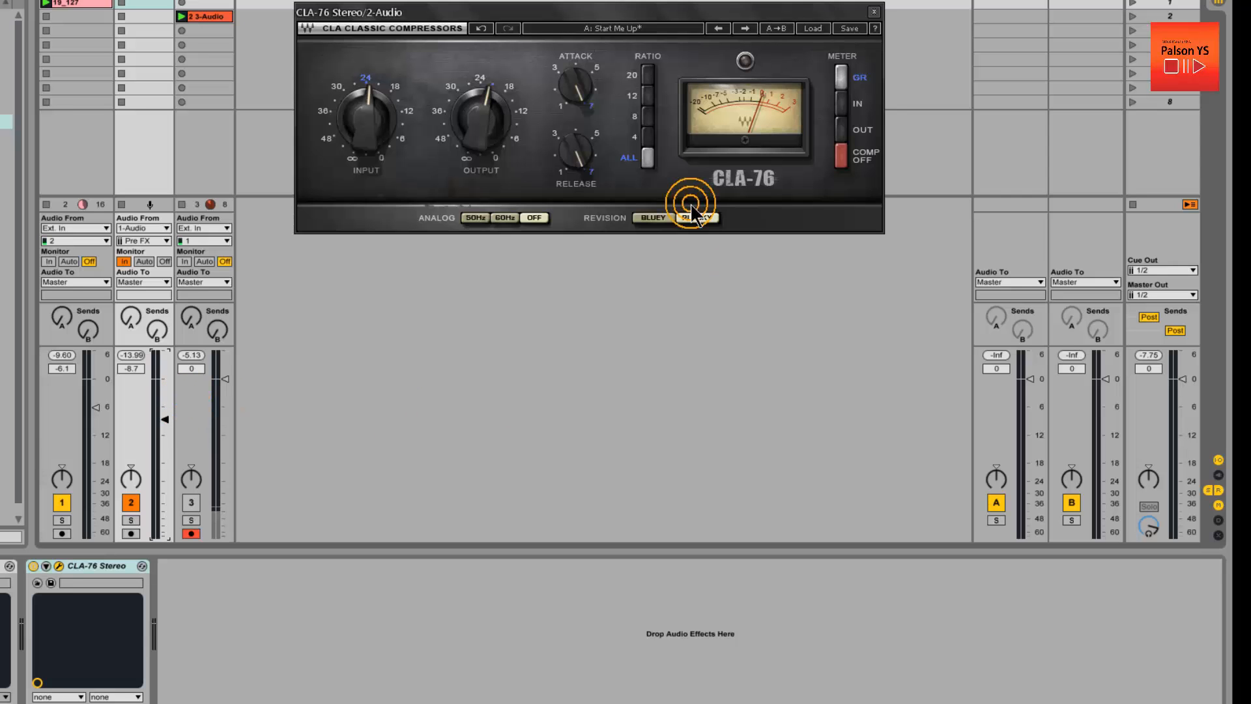
pyautogui.click(874, 12)
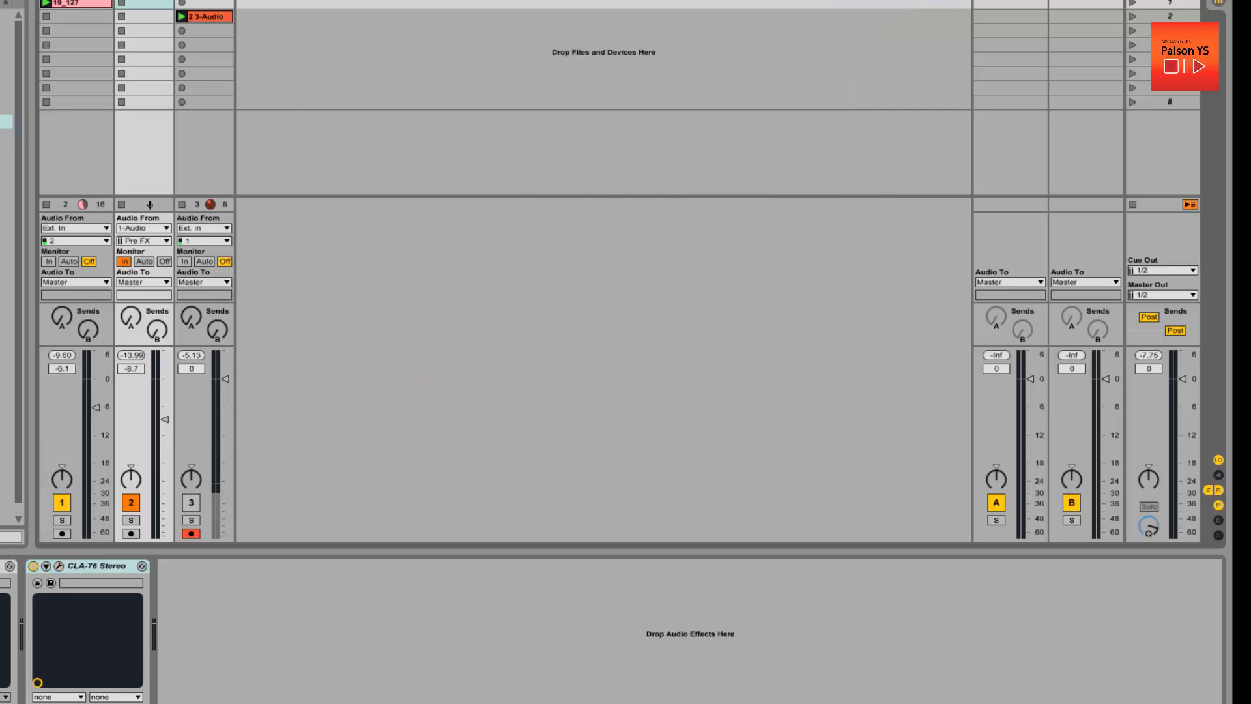
pyautogui.click(31, 563)
pyautogui.click(100, 565)
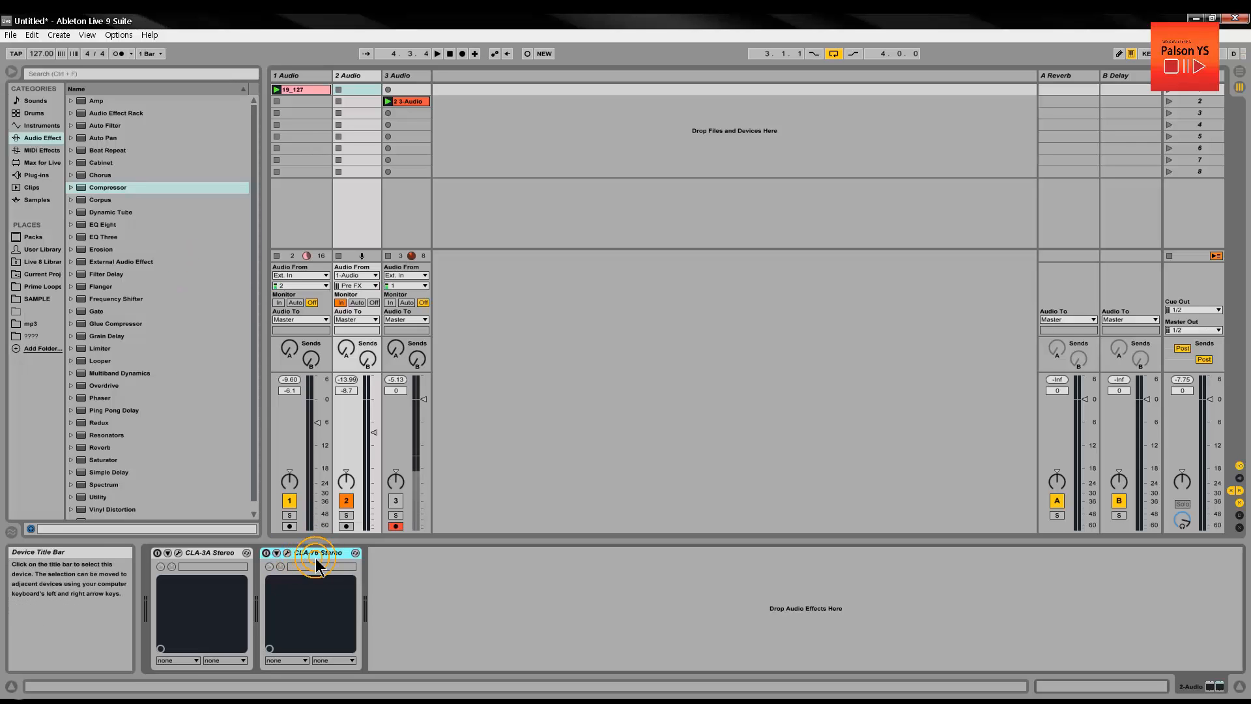
pyautogui.click(268, 556)
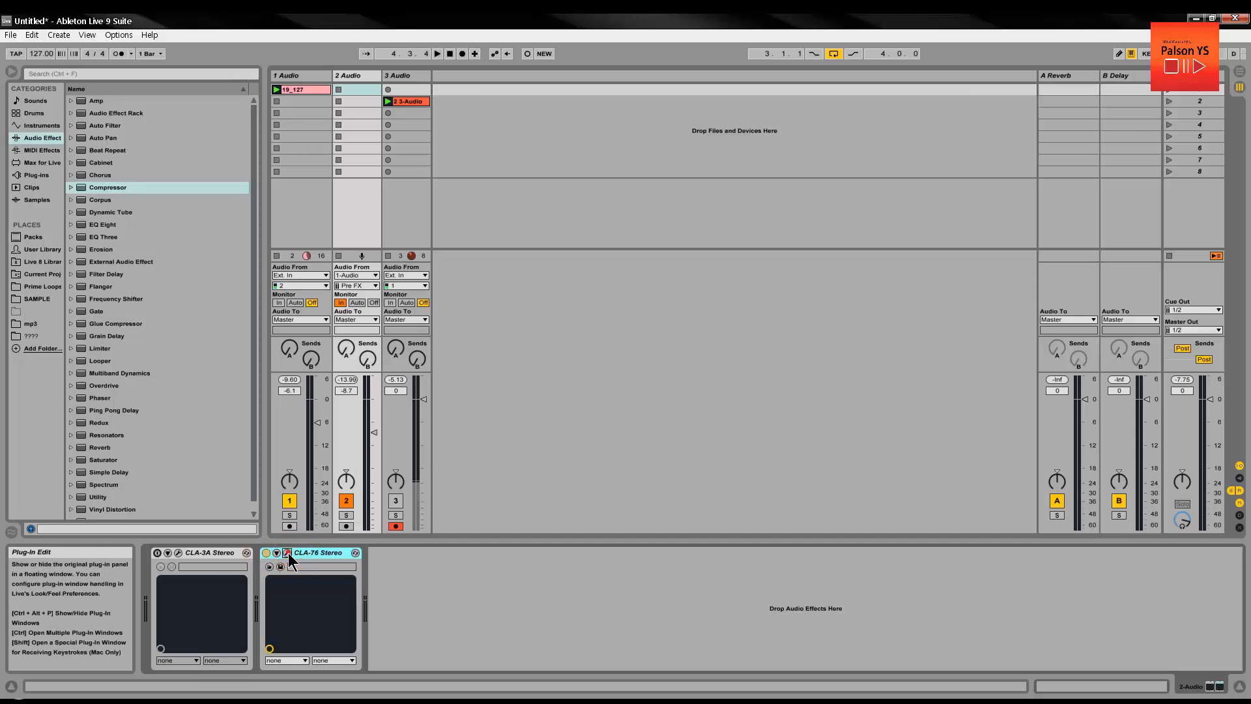
# Reopen the CLA-76 window and reposition it over the empty session area to review its controls.
pyautogui.click(286, 553)
pyautogui.click(644, 268)
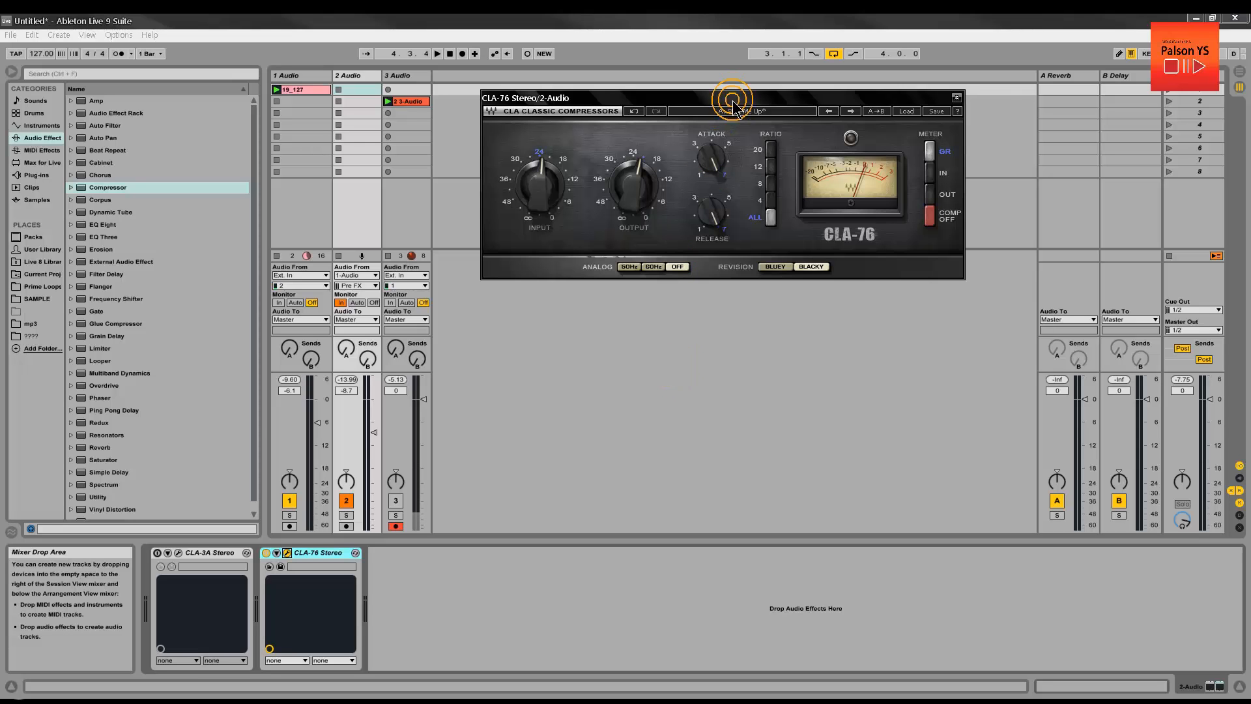
pyautogui.moveTo(734, 99); pyautogui.dragTo(715, 268)
pyautogui.moveTo(704, 290); pyautogui.dragTo(701, 142)
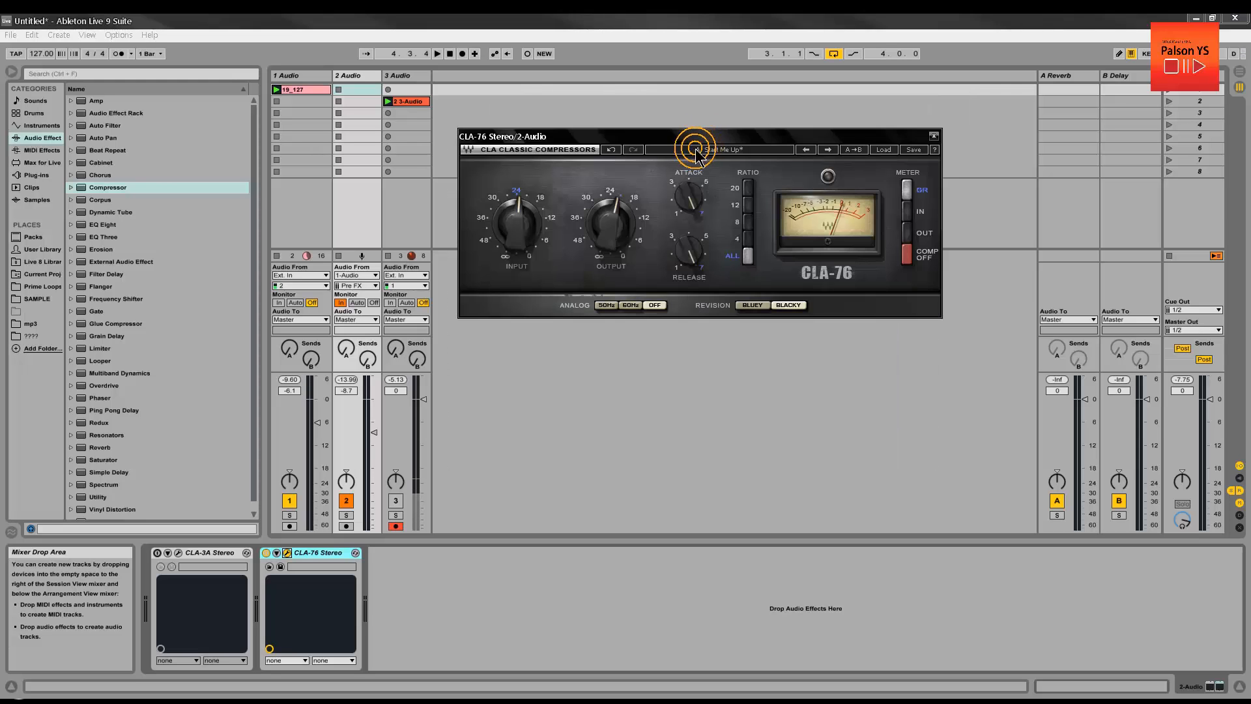
pyautogui.click(740, 369)
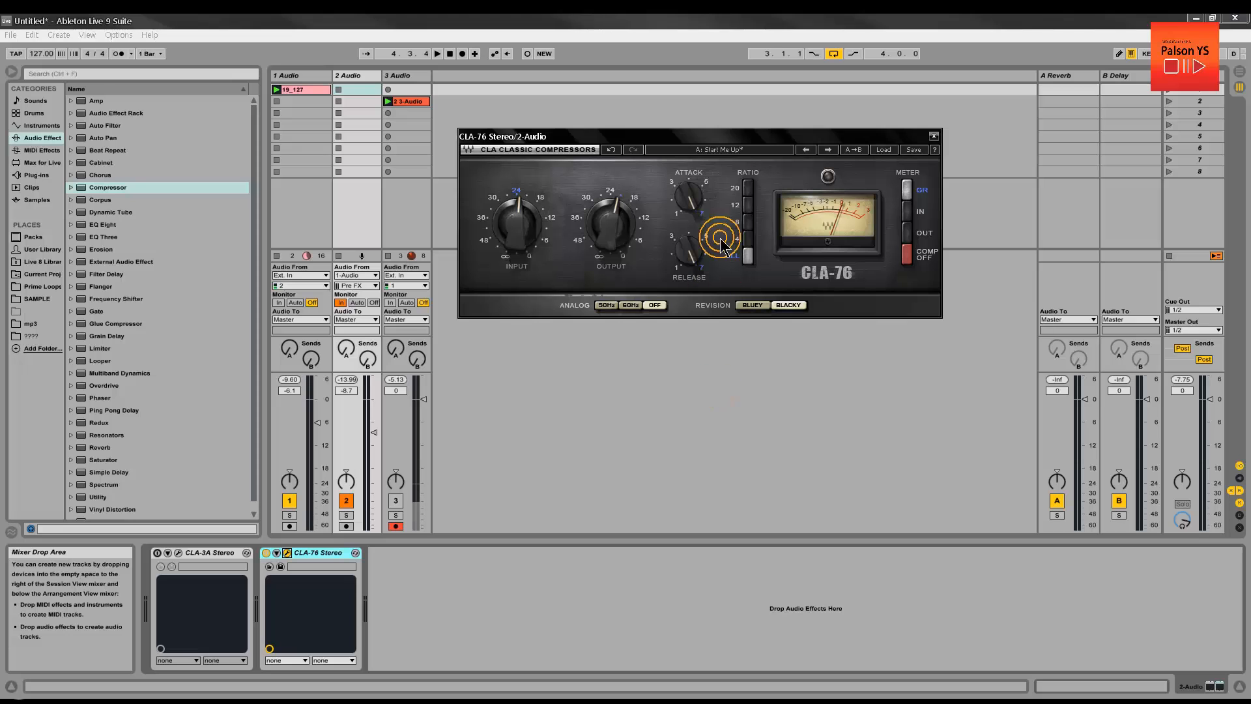
pyautogui.click(738, 147)
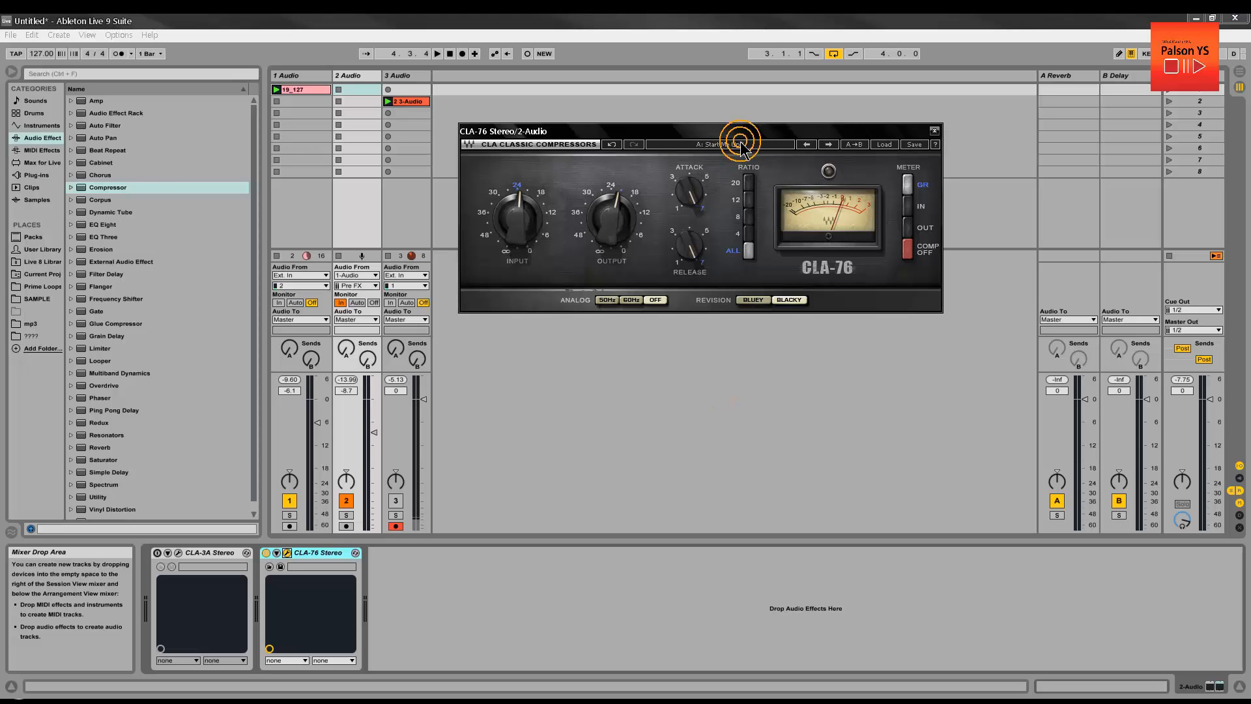
pyautogui.click(732, 178)
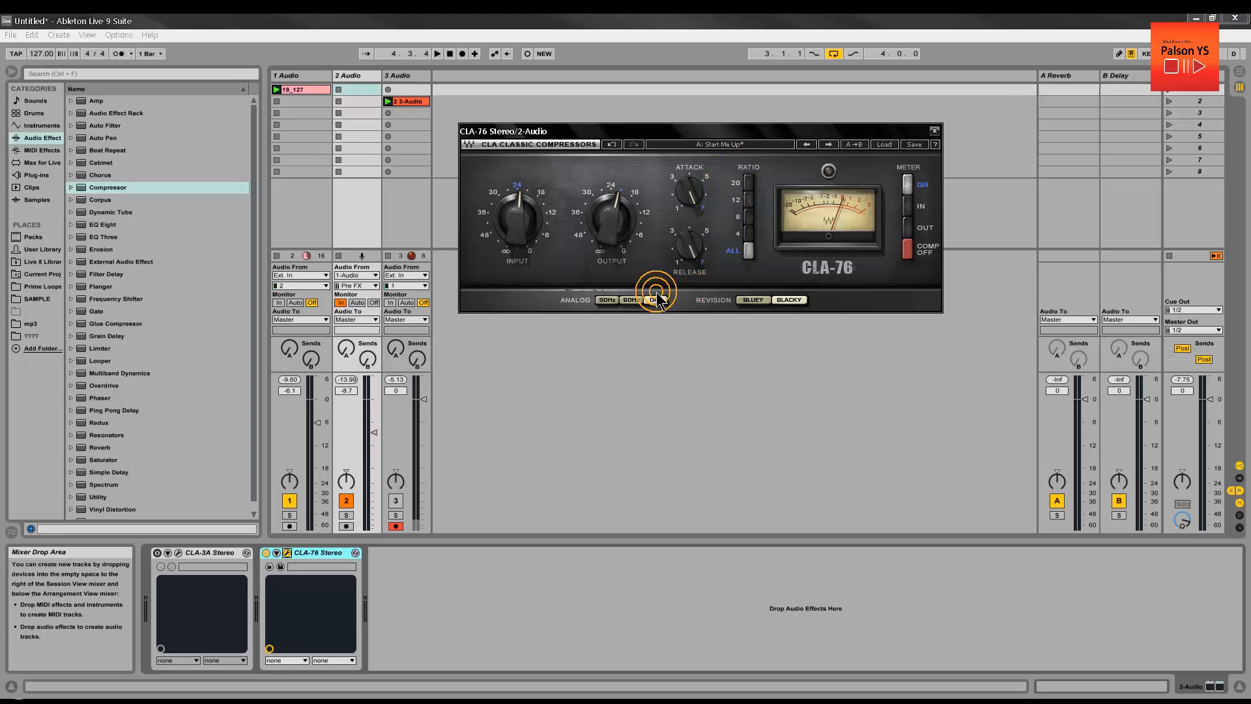
# Close the CLA-76 window and silence track 2 by lowering its volume to -inf and deactivating it.
pyautogui.click(935, 131)
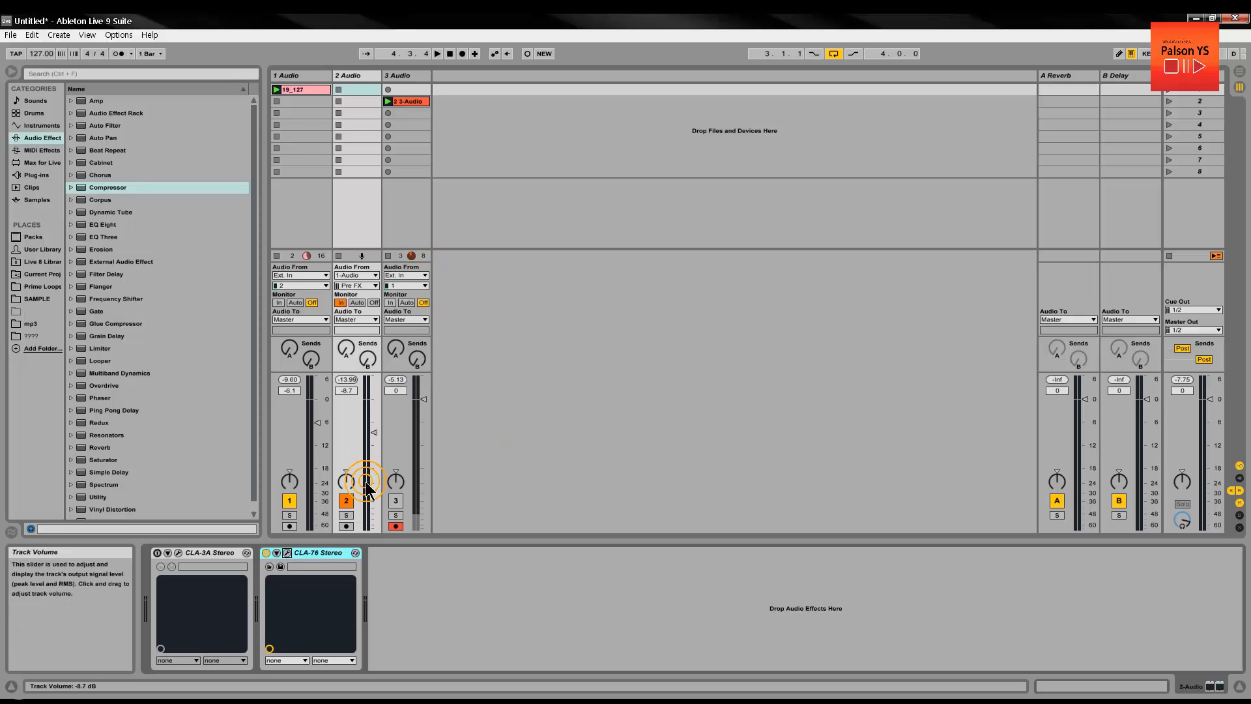
pyautogui.moveTo(374, 437); pyautogui.dragTo(374, 522)
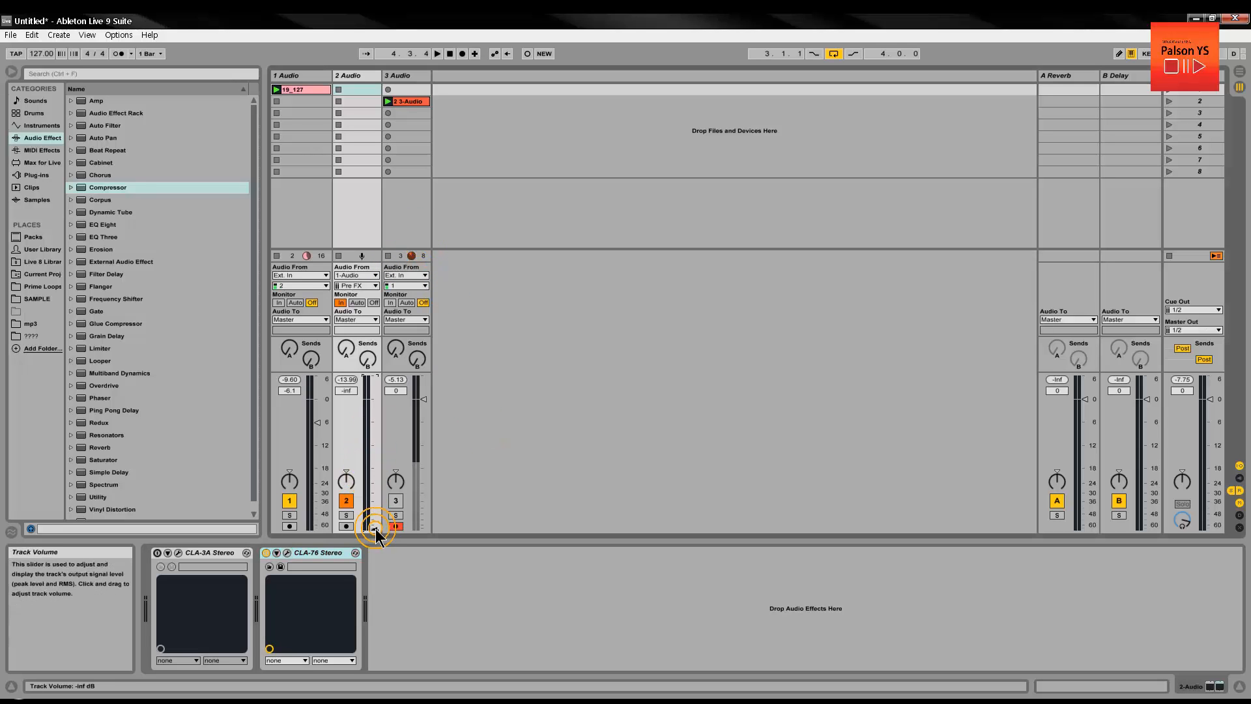
pyautogui.click(348, 501)
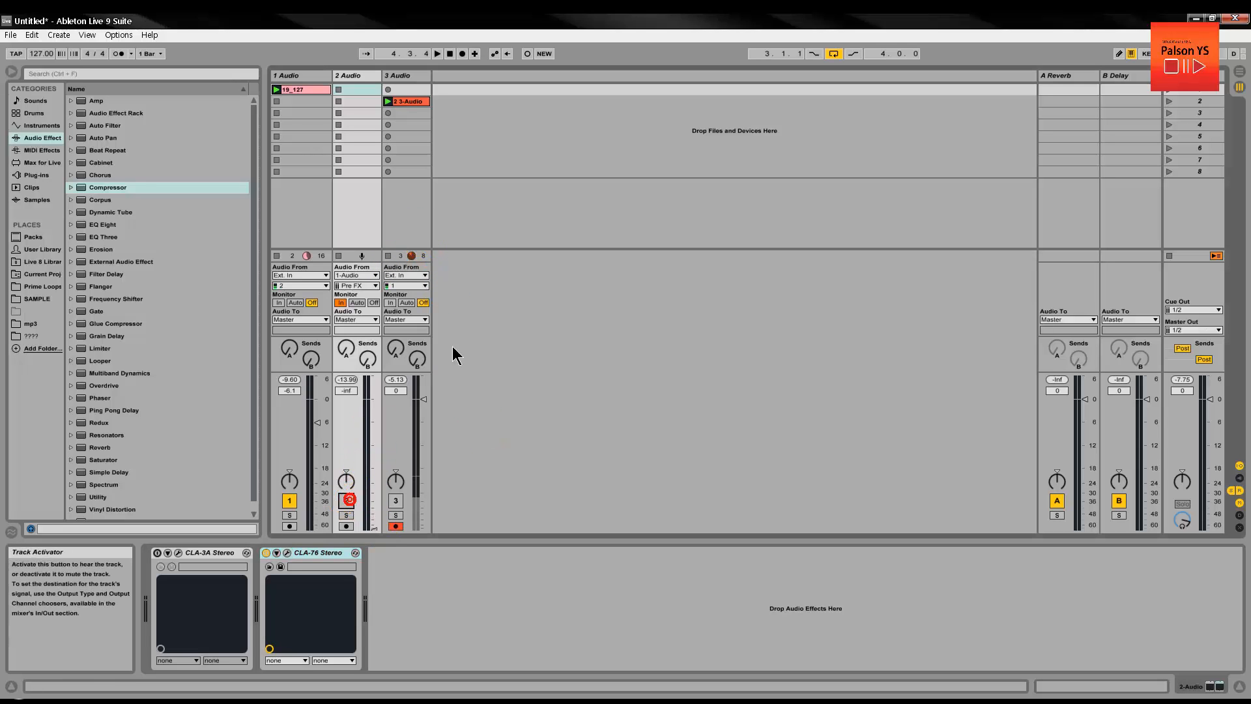
# Launch the 2 3-Audio clip and listen to it alone by deactivating track 1 and activating track 3.
pyautogui.click(416, 103)
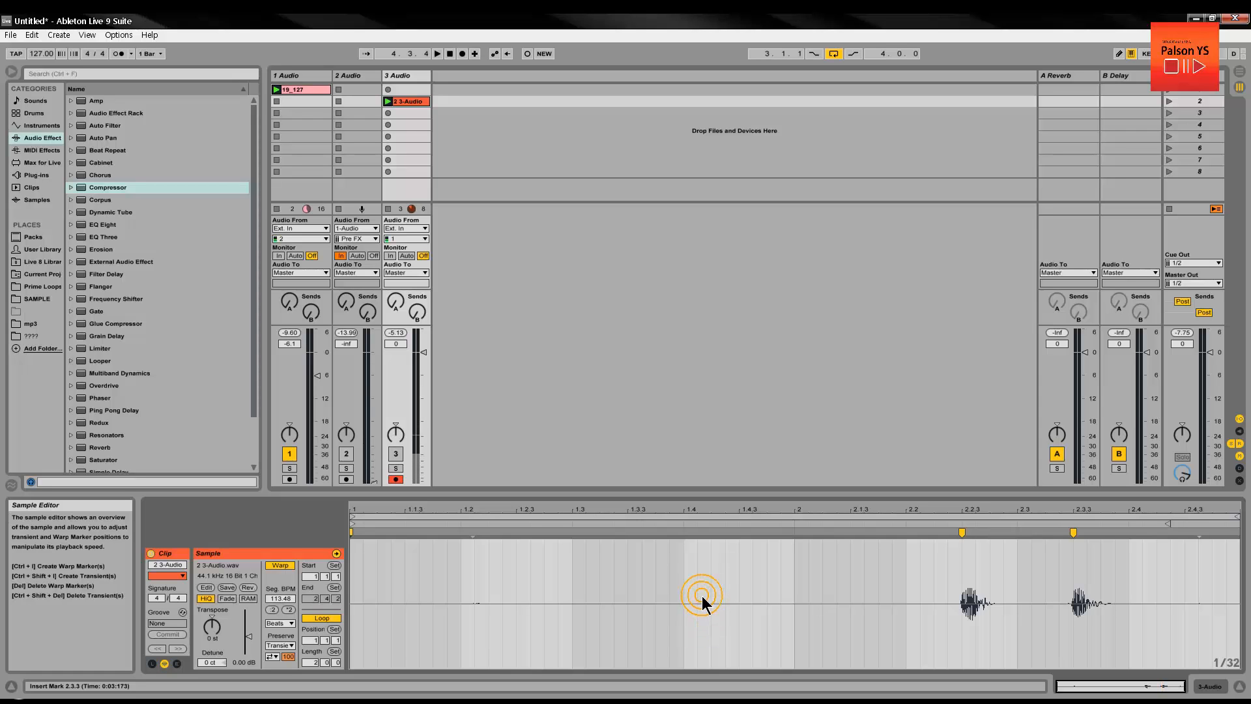
pyautogui.click(387, 102)
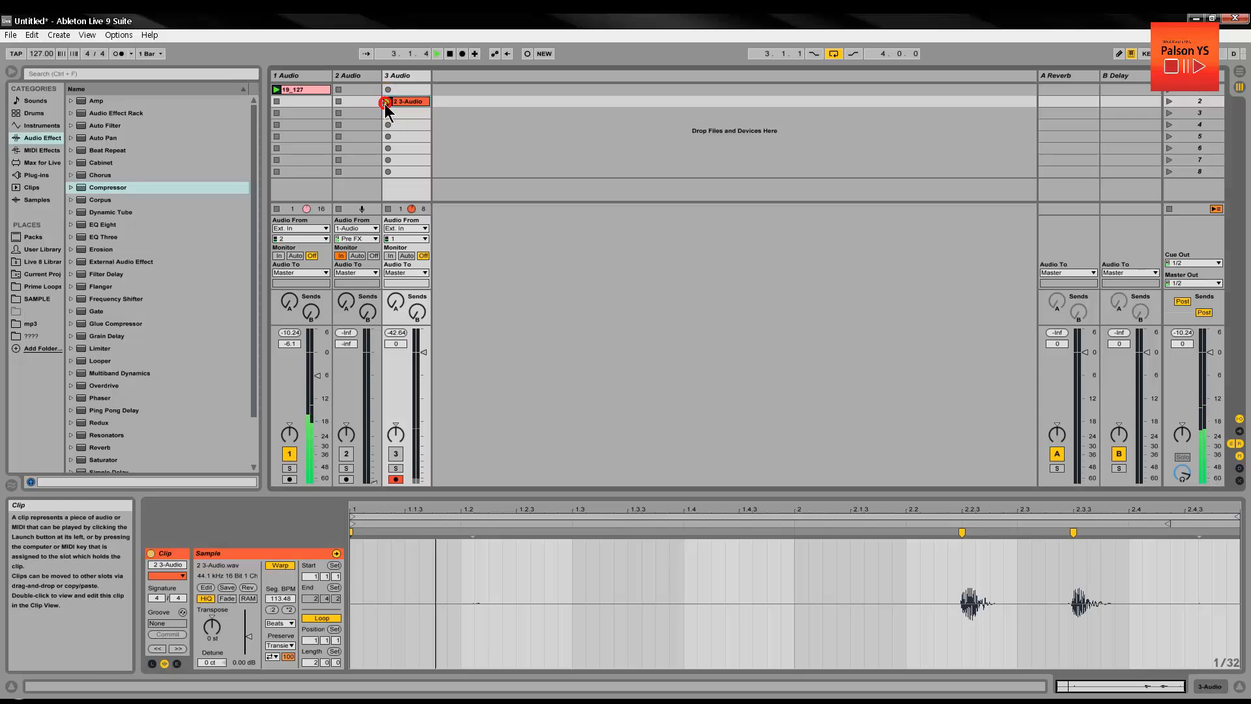
pyautogui.click(289, 454)
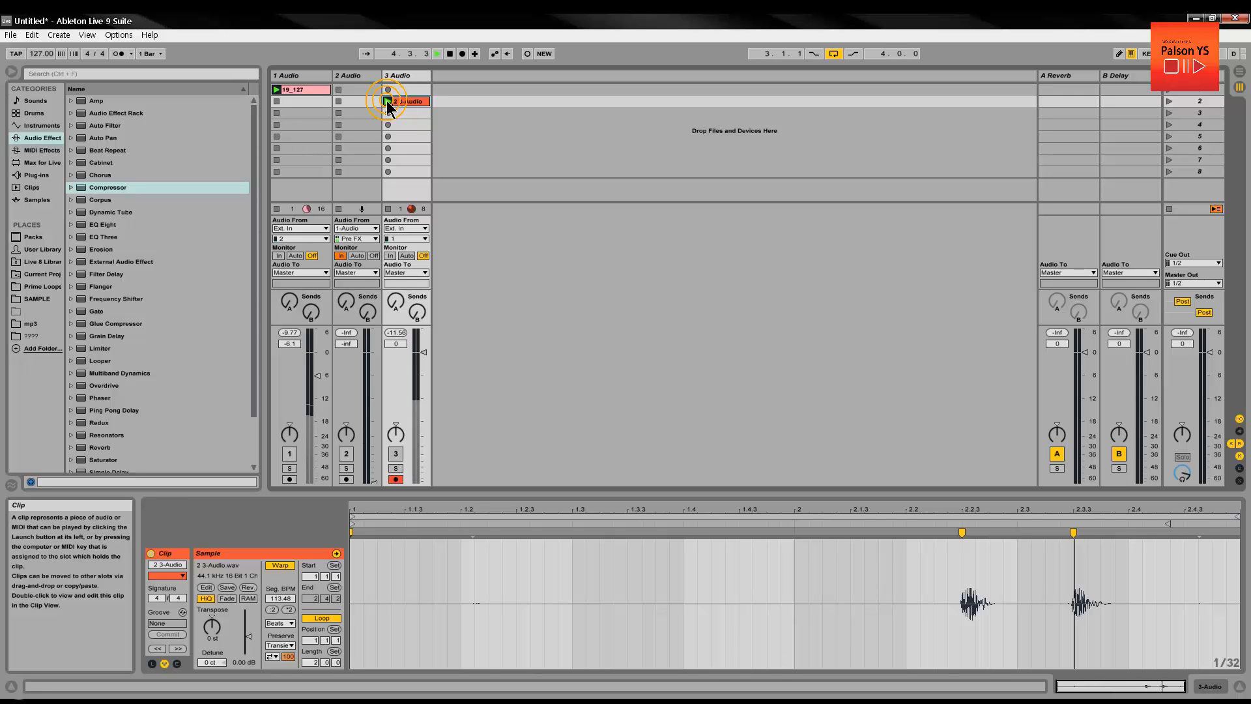
pyautogui.click(395, 456)
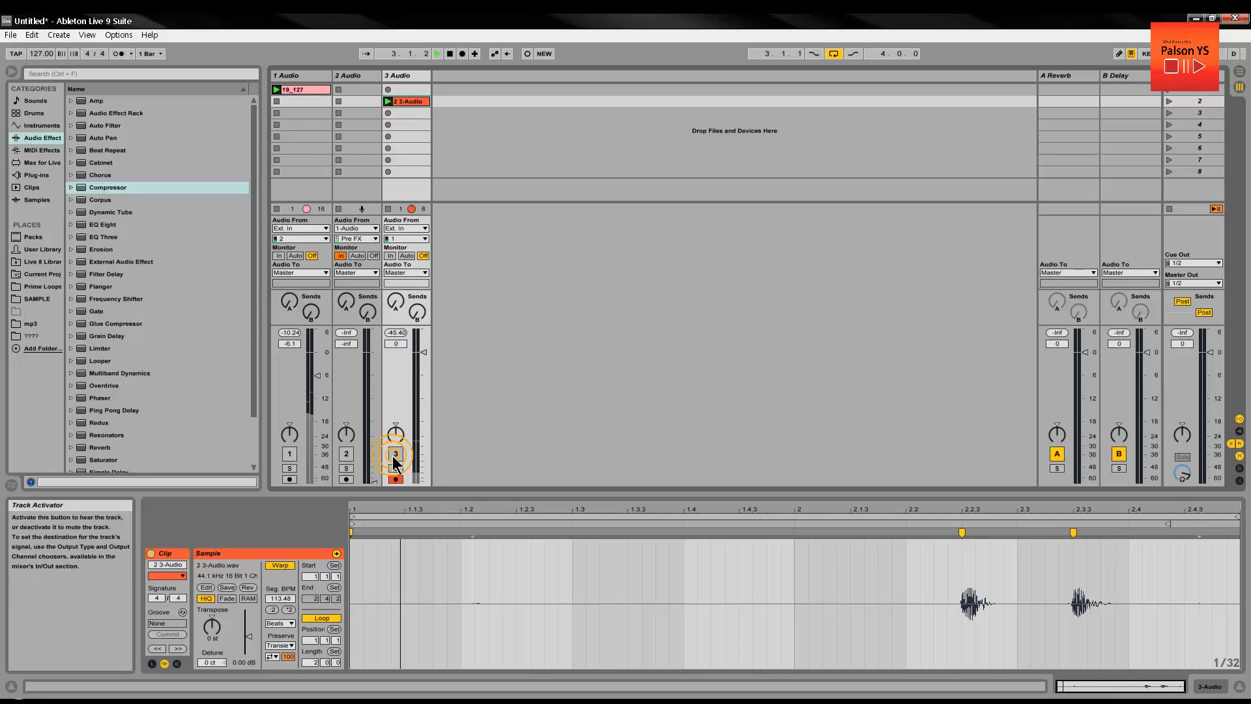
pyautogui.click(496, 435)
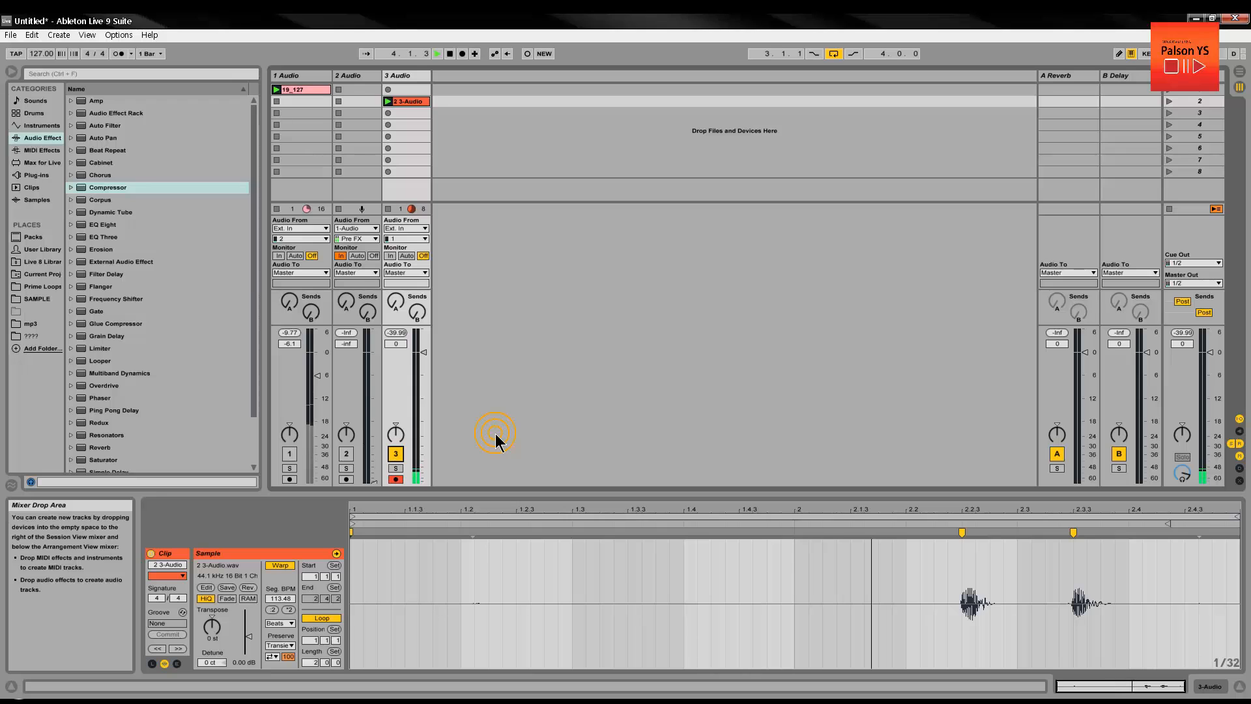
pyautogui.click(437, 173)
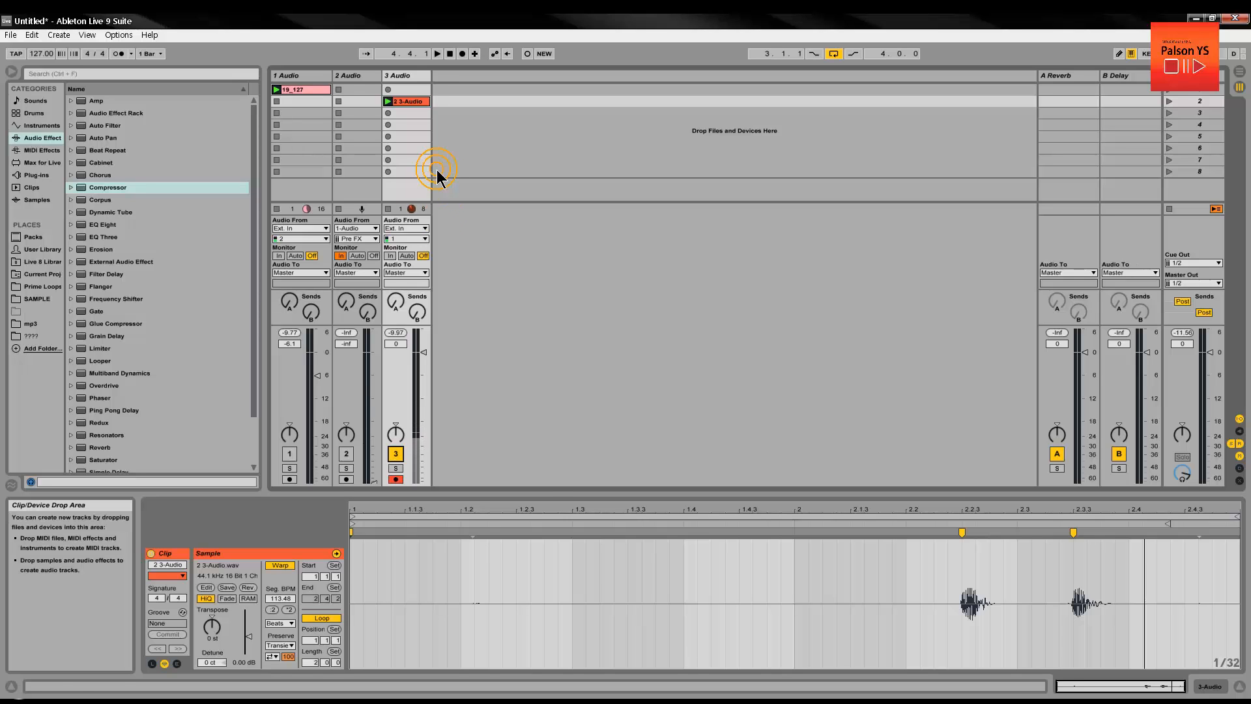
# Show track 3's device chain and load the Compressor audio effect onto it.
pyautogui.click(494, 599)
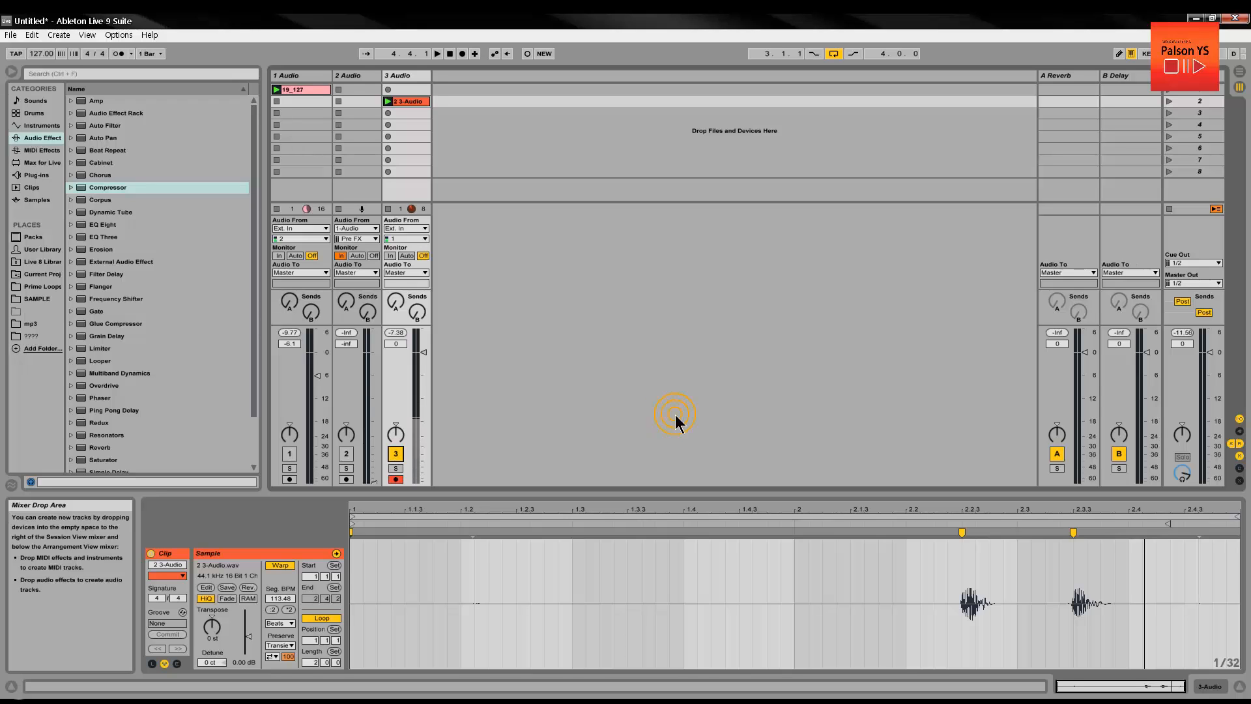
pyautogui.click(423, 79)
pyautogui.click(590, 246)
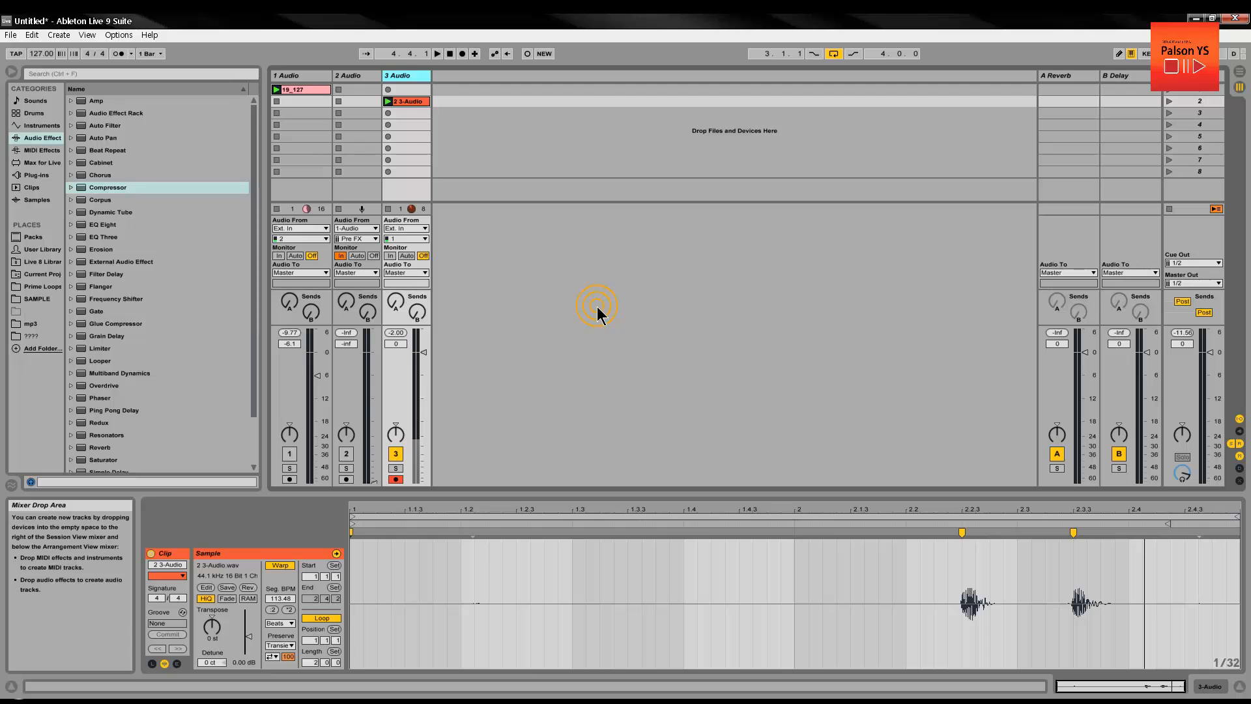
pyautogui.doubleClick(413, 77)
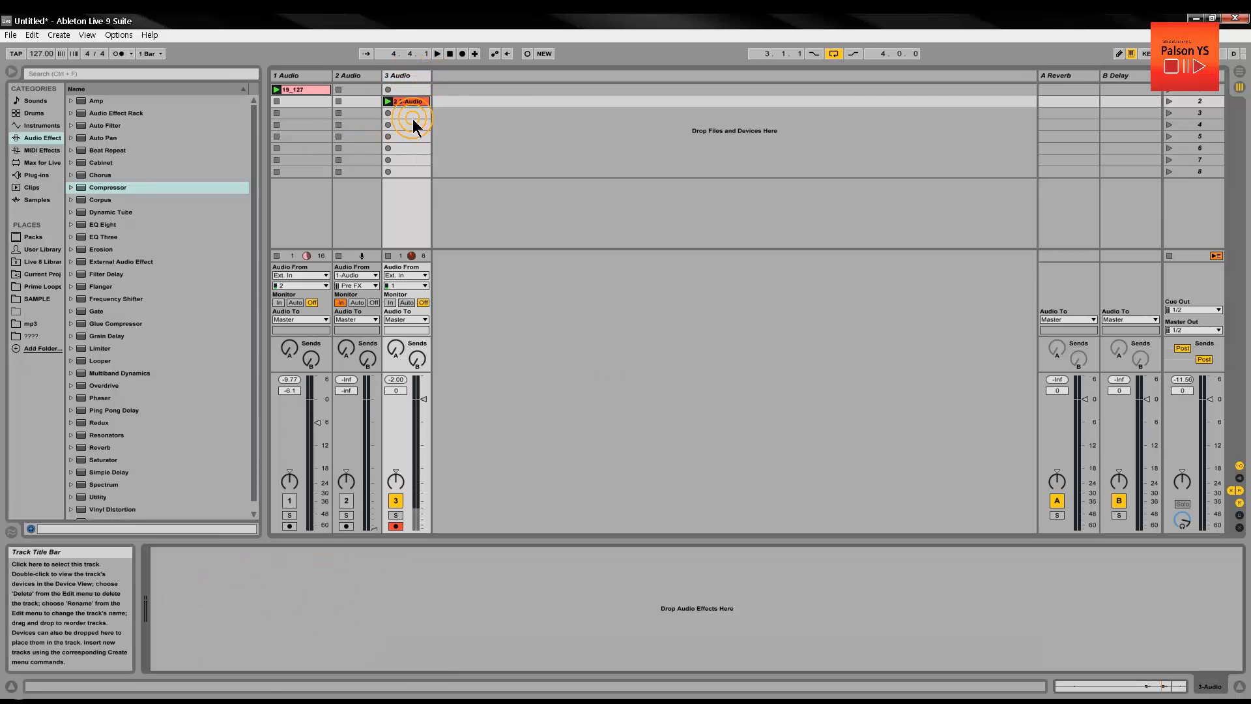
pyautogui.click(148, 196)
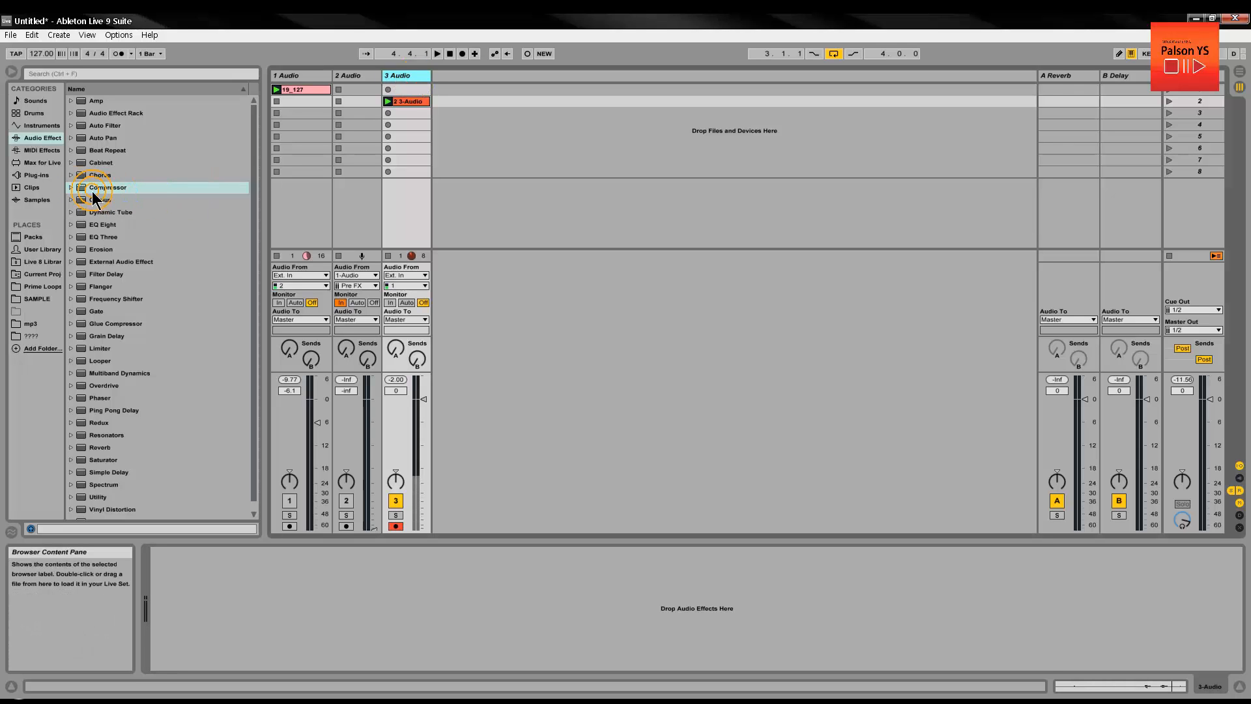
pyautogui.moveTo(78, 188); pyautogui.dragTo(278, 601)
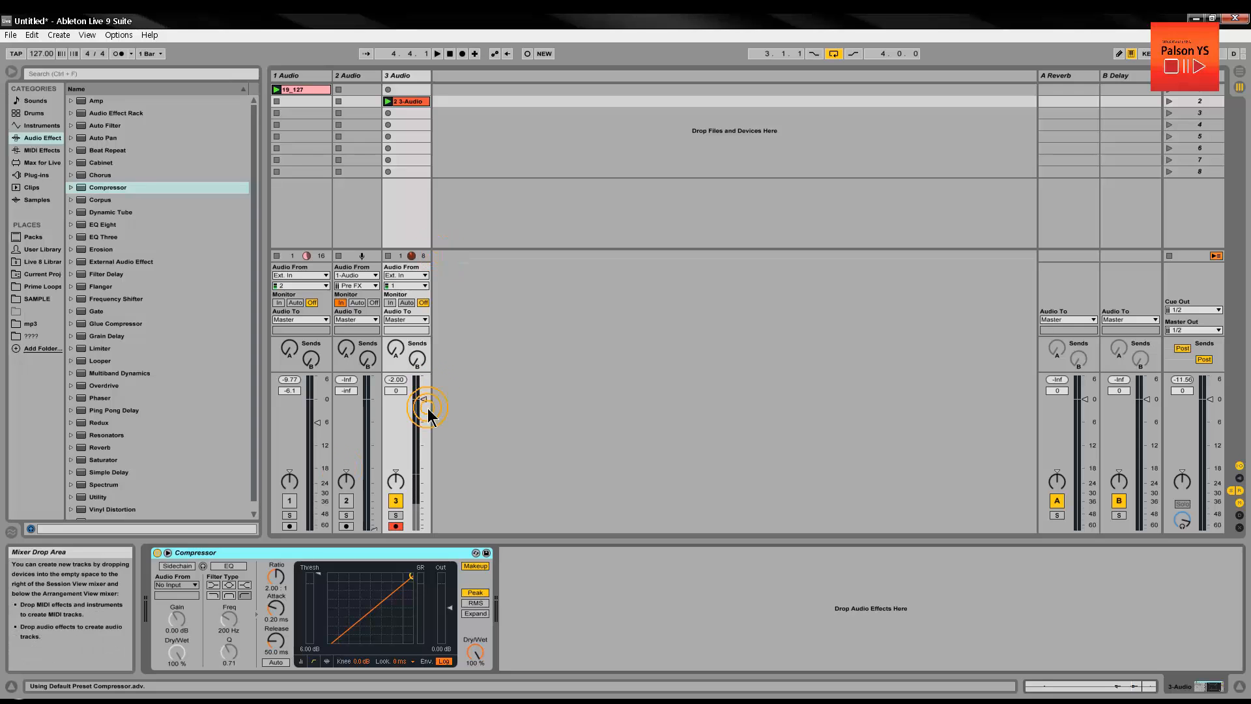
# Reactivate track 1, lower track 3's volume to -inf, and play the 19_127 loop with track 1's devices shown.
pyautogui.click(289, 500)
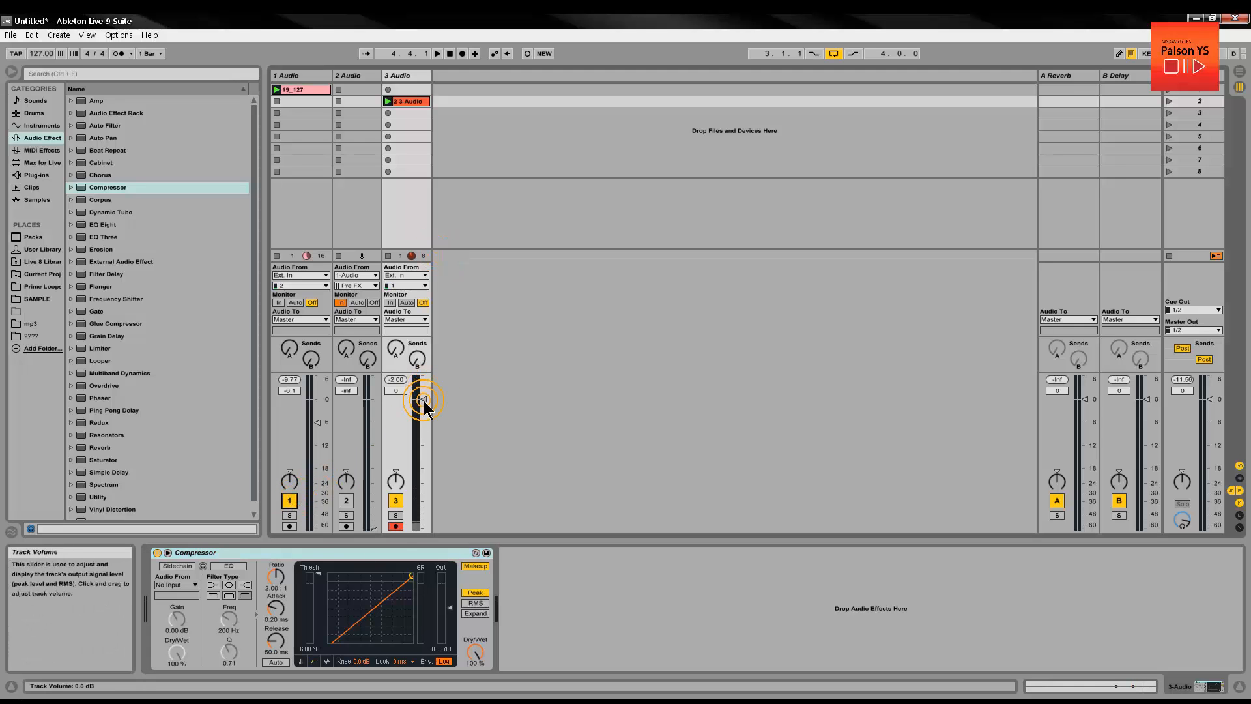
pyautogui.click(289, 514)
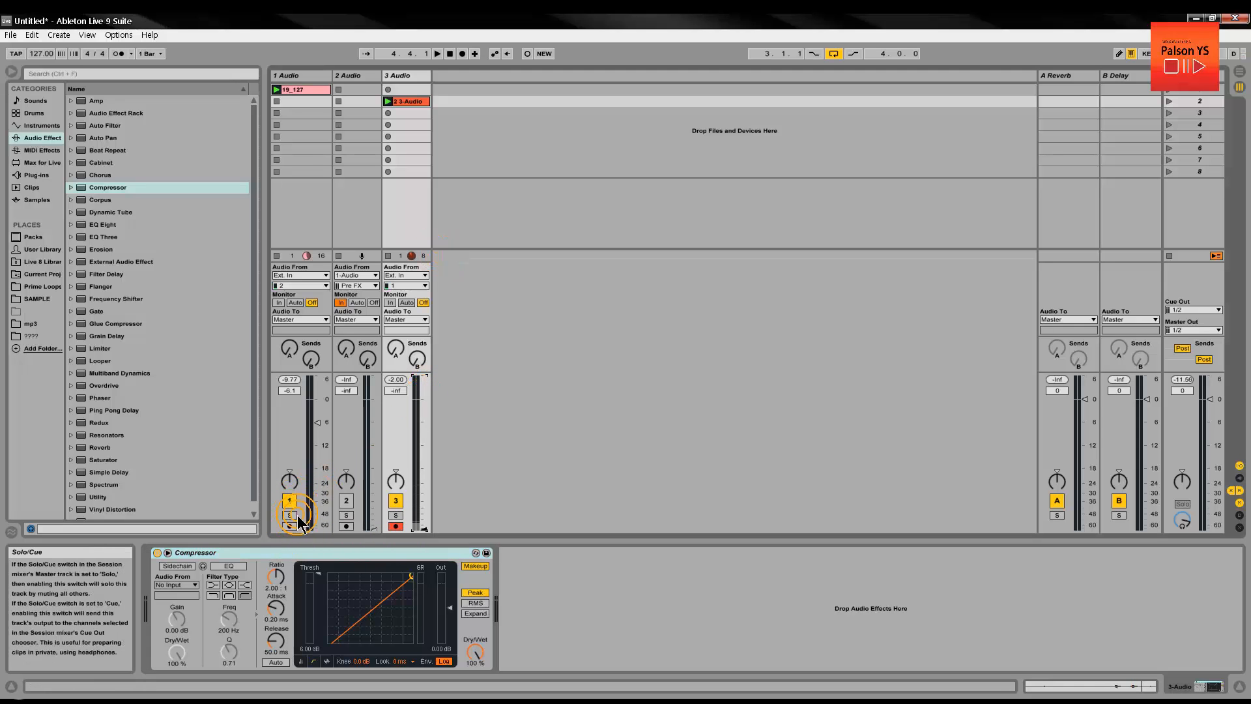
pyautogui.click(293, 79)
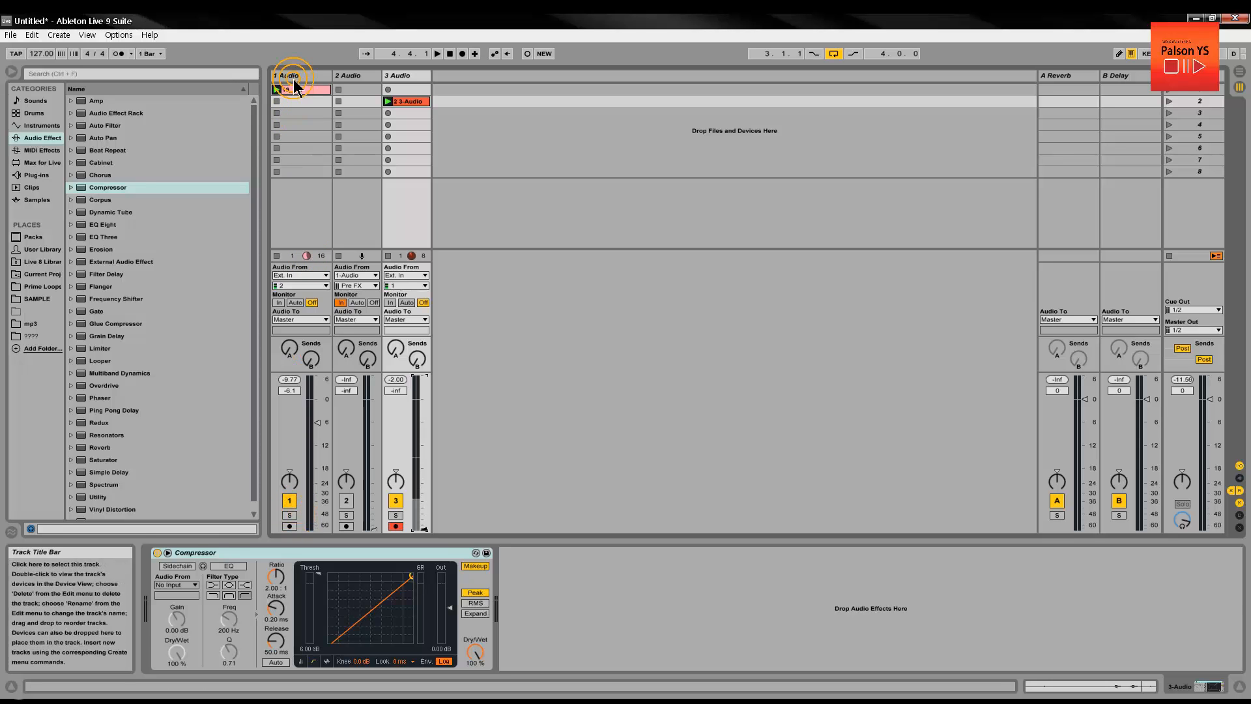
pyautogui.click(542, 396)
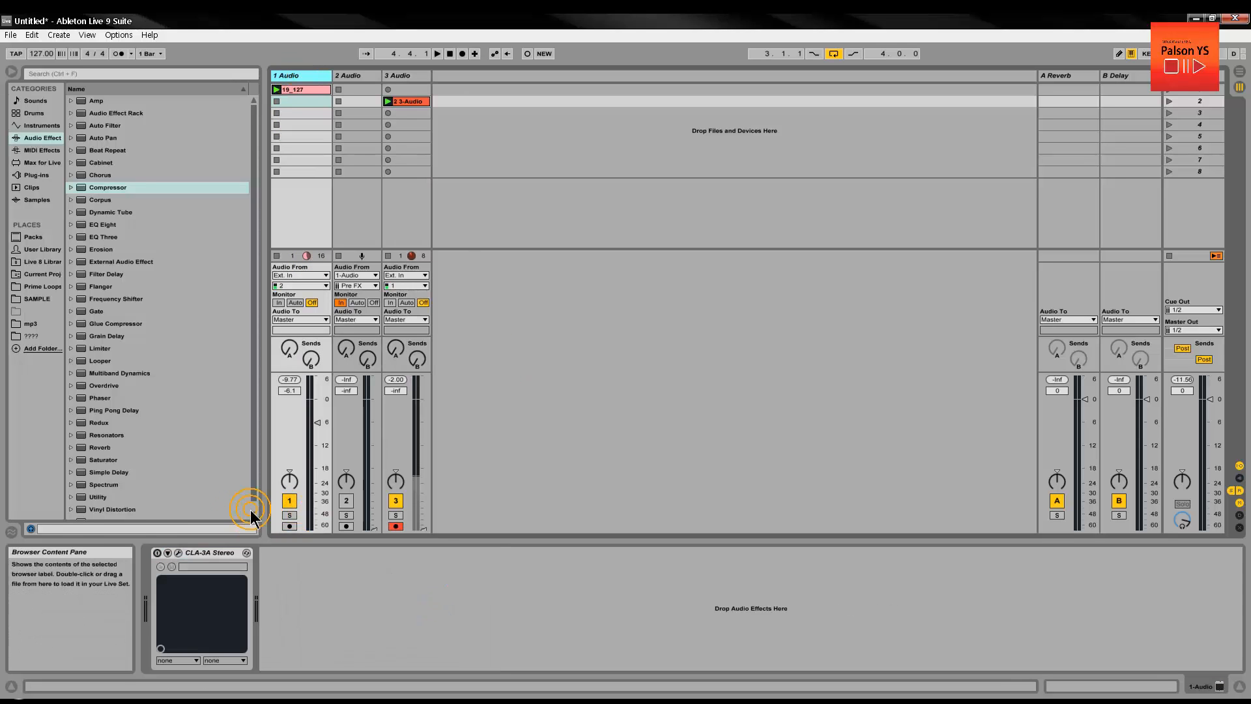
pyautogui.press('space')
pyautogui.press('space')
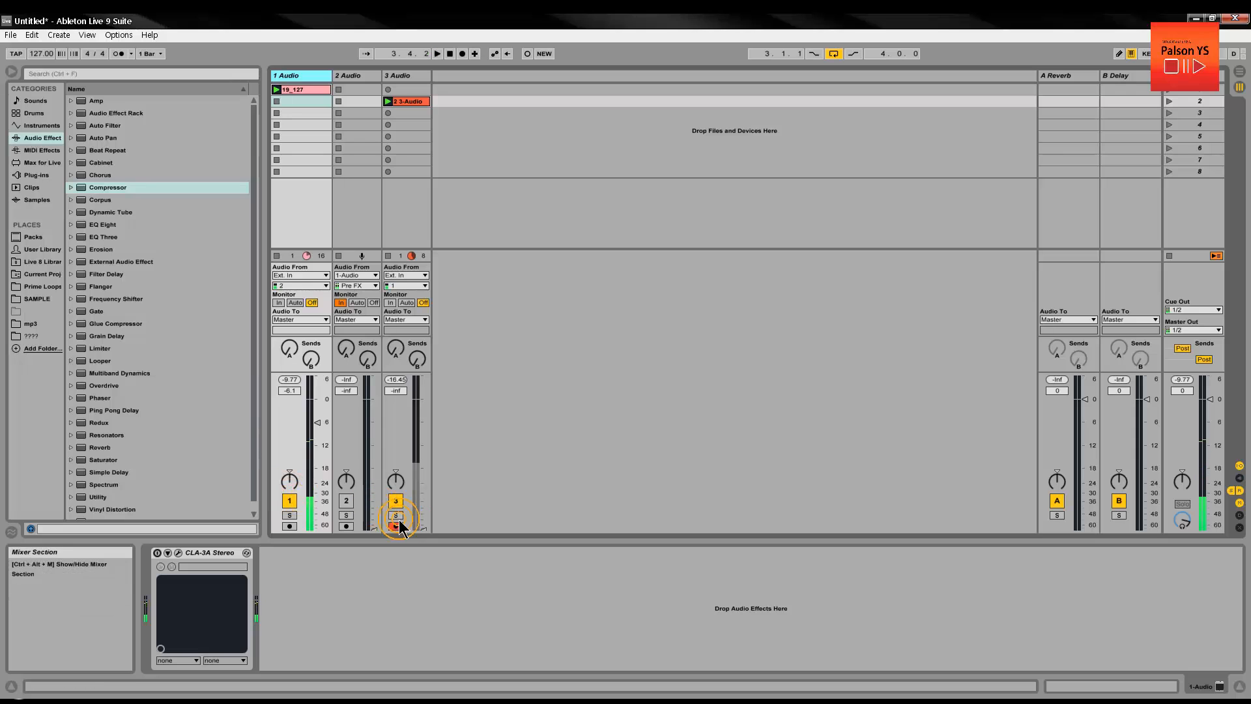
# Reset track 3's volume to 0 dB and listen to the 2 3-Audio clip with the loop while viewing its waveform.
pyautogui.doubleClick(399, 392)
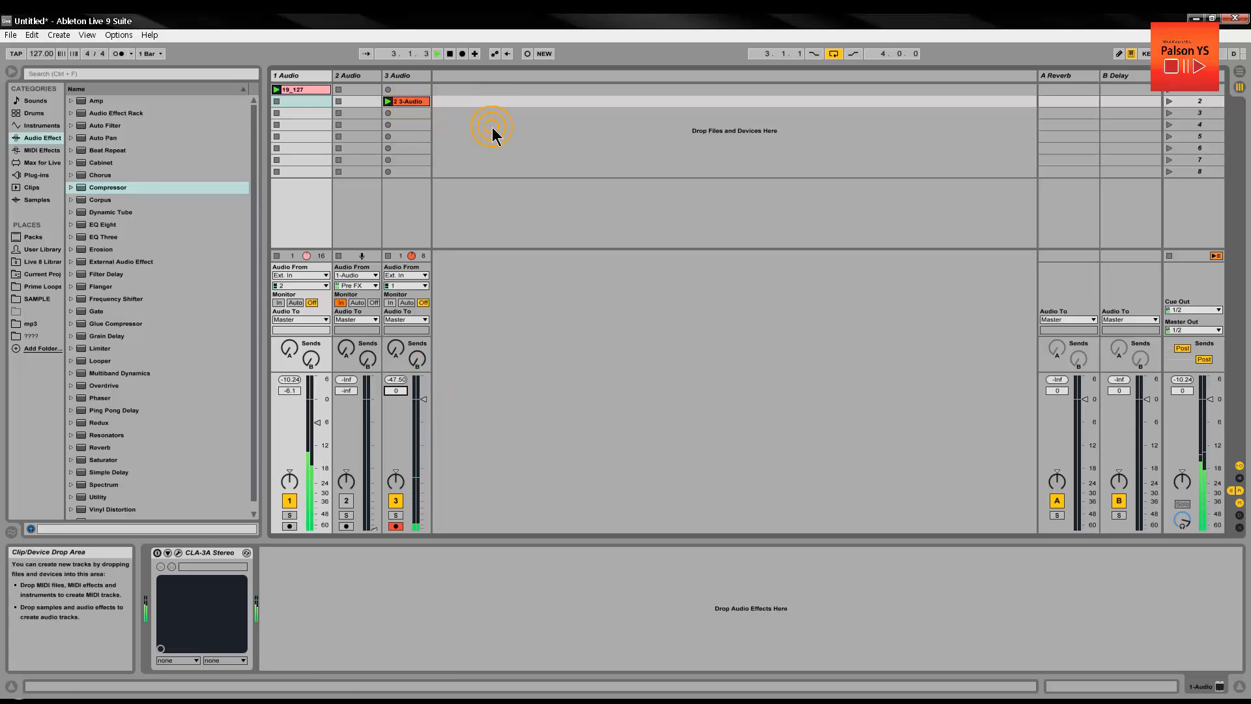
pyautogui.click(402, 102)
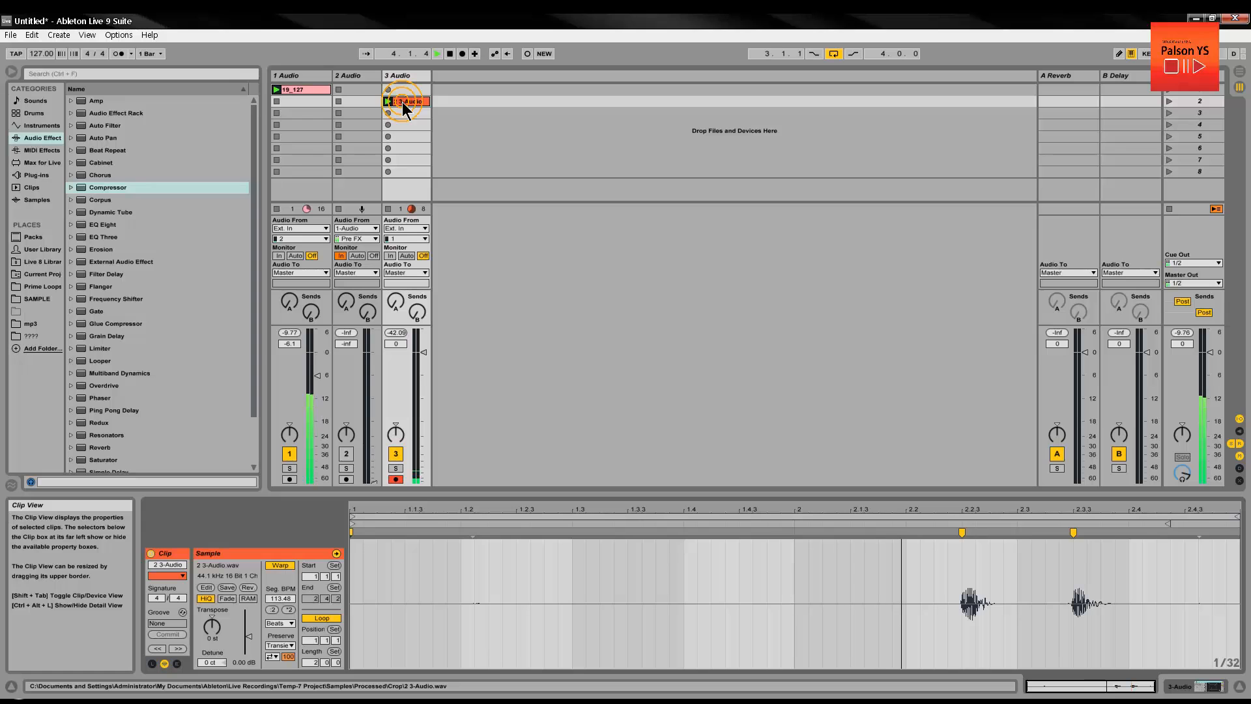
pyautogui.click(748, 513)
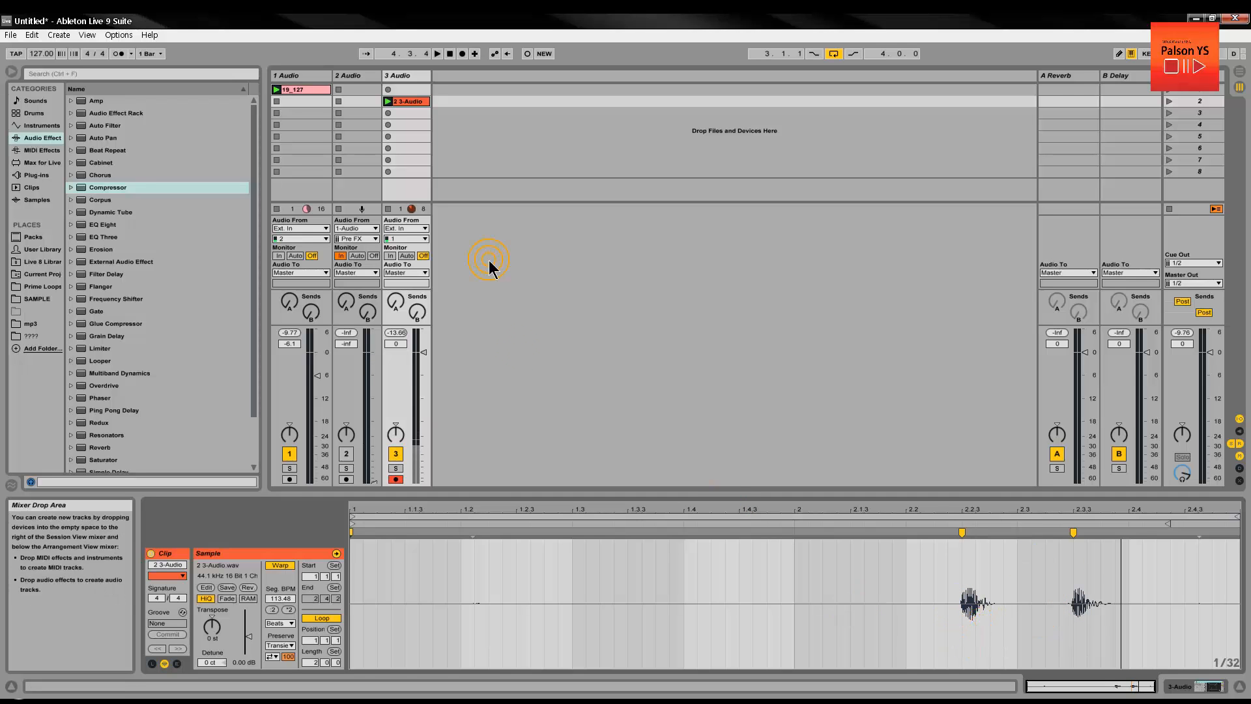
# Set the Compressor on track 3 to a ratio of 6.63:1 and a threshold of -17.5 dB.
pyautogui.doubleClick(405, 75)
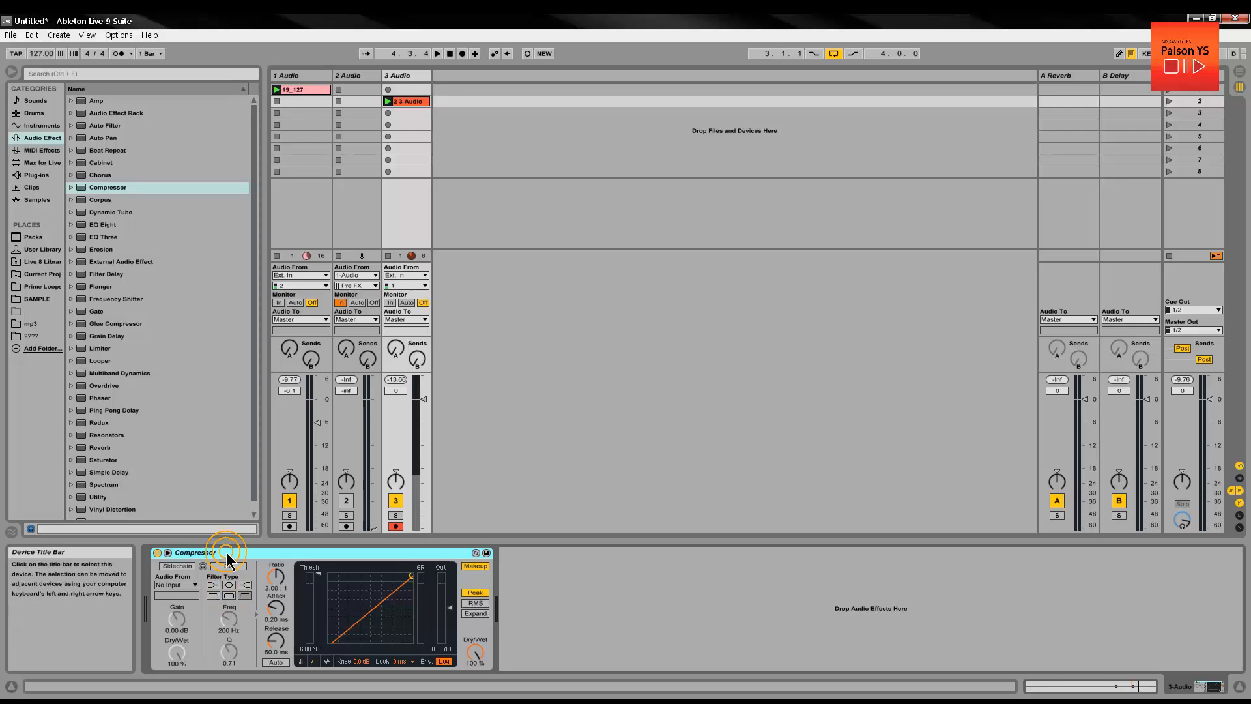
pyautogui.moveTo(281, 584); pyautogui.dragTo(280, 574)
pyautogui.click(315, 587)
pyautogui.click(317, 579)
pyautogui.click(318, 579)
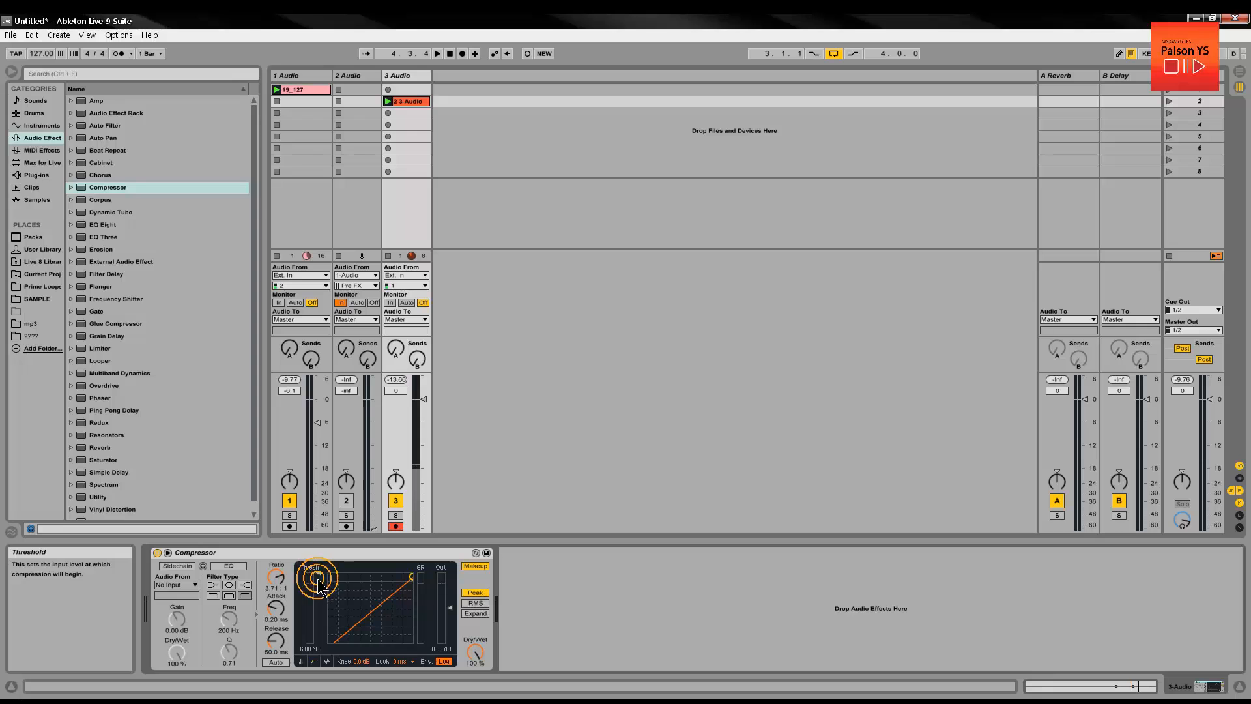
pyautogui.moveTo(318, 579); pyautogui.dragTo(333, 613)
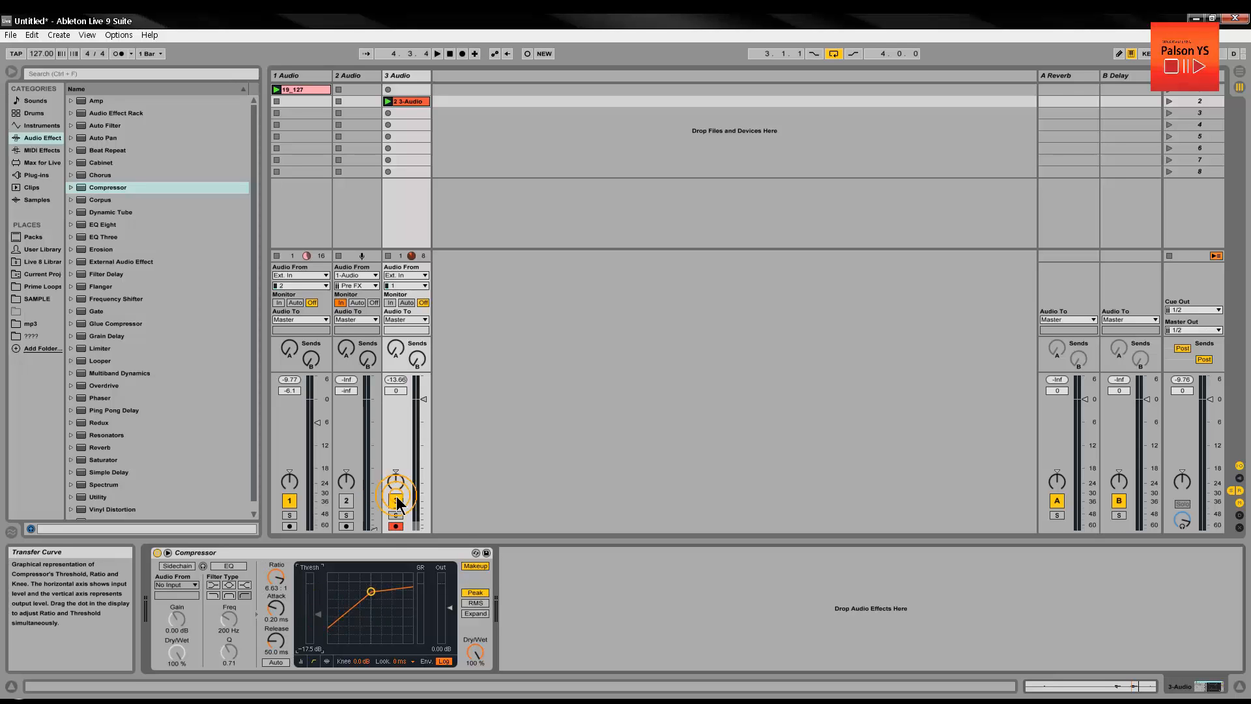
# Turn the Compressor's Makeup off and back on to compare the levels while both clips play.
pyautogui.click(486, 566)
pyautogui.press('space')
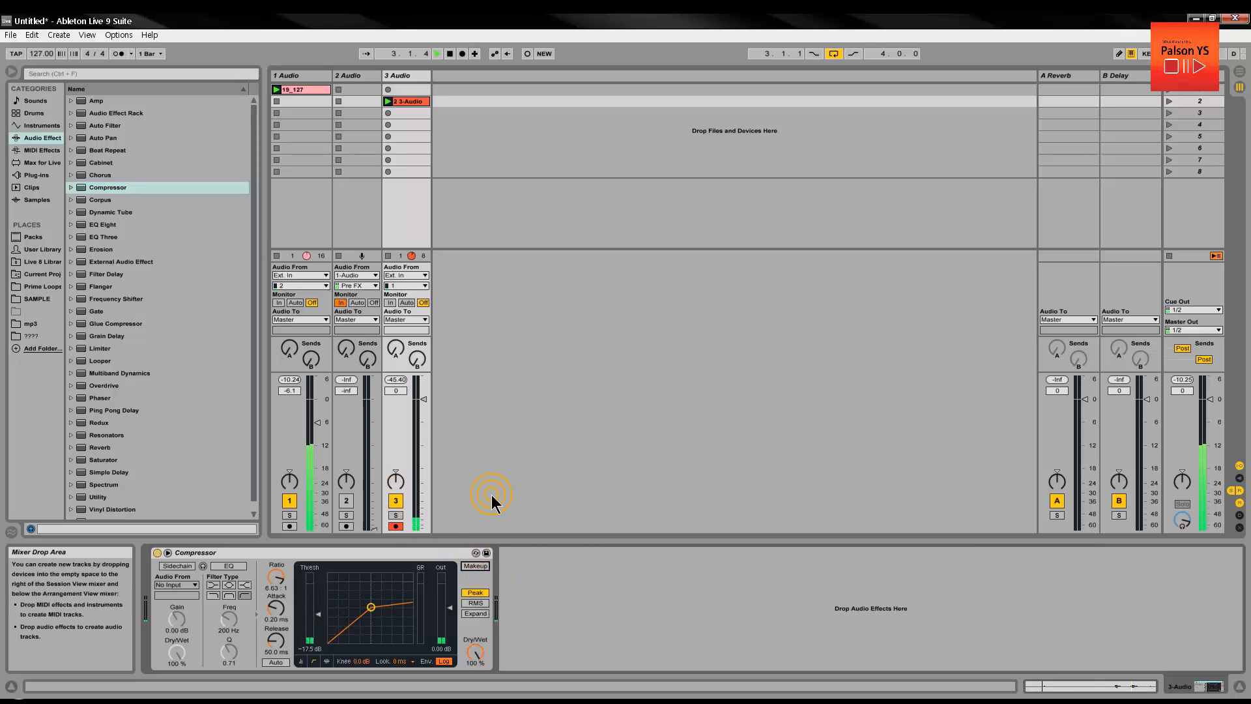
pyautogui.click(474, 568)
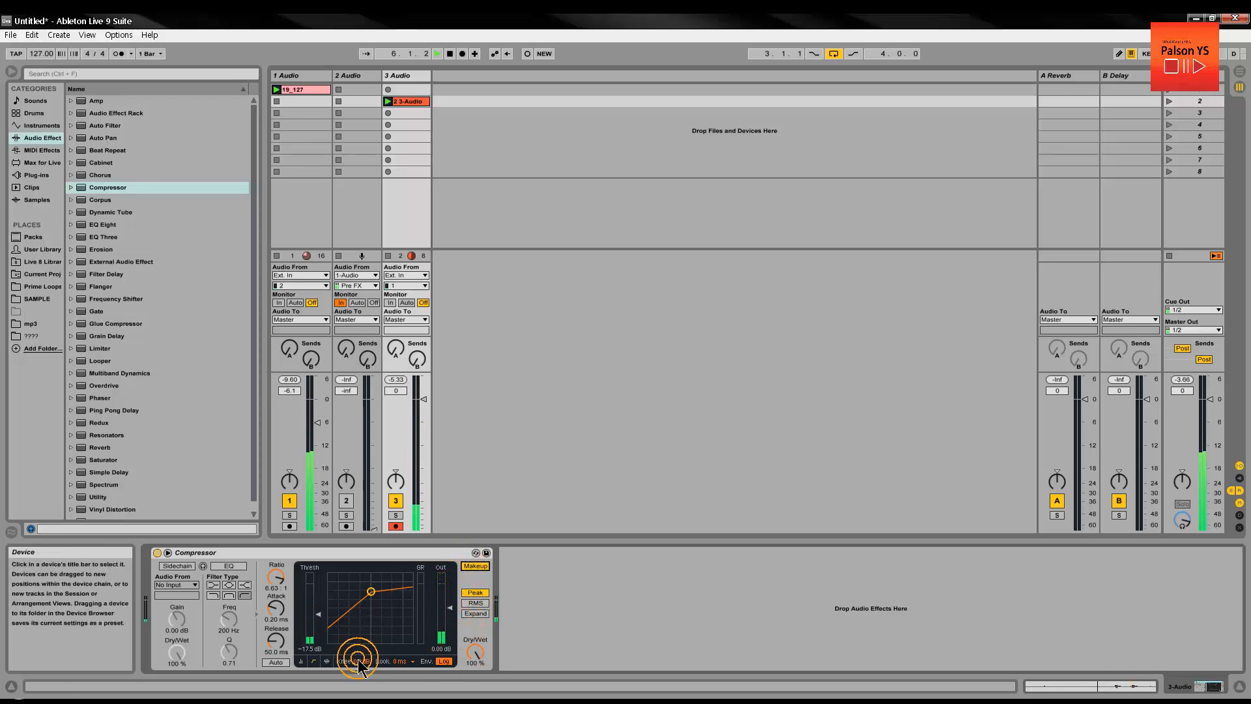
# Switch the Compressor to its gain reduction view and lower the threshold sharply, then play the clips to hear heavy compression.
pyautogui.click(327, 660)
pyautogui.click(376, 628)
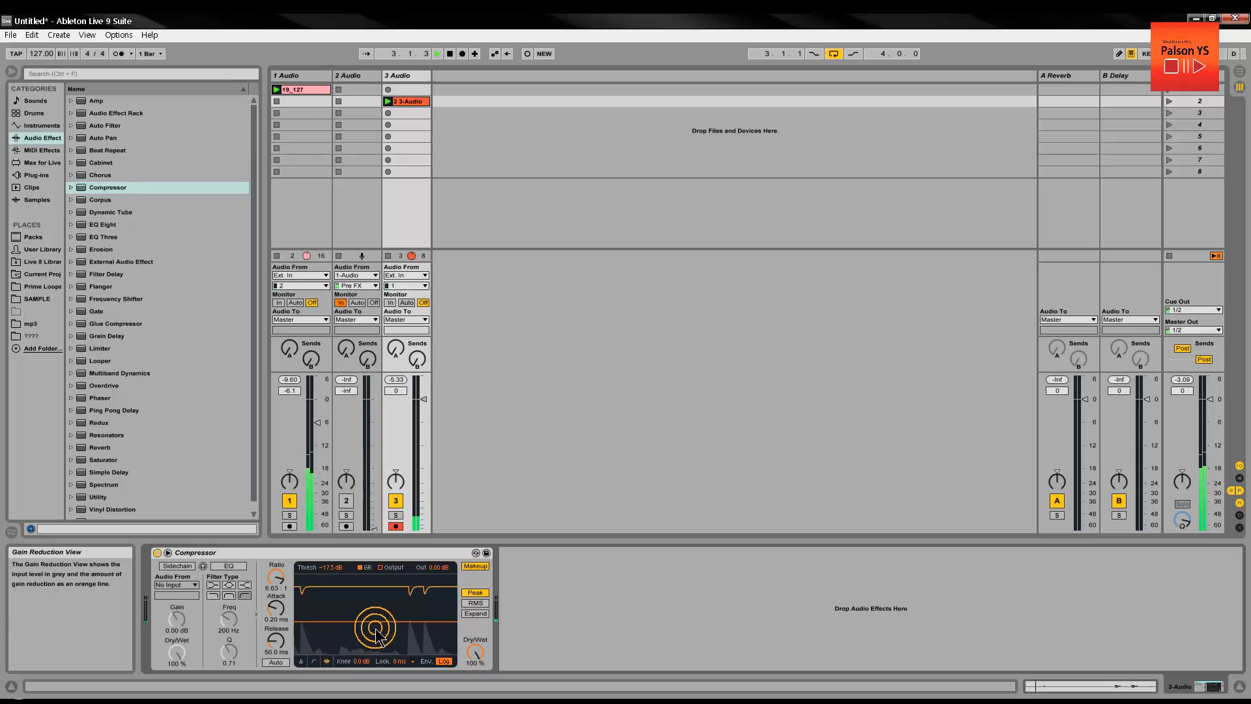
pyautogui.moveTo(377, 630)
pyautogui.mouseDown()
pyautogui.moveTo(375, 645)
pyautogui.moveTo(382, 620)
pyautogui.moveTo(393, 627)
pyautogui.mouseUp()
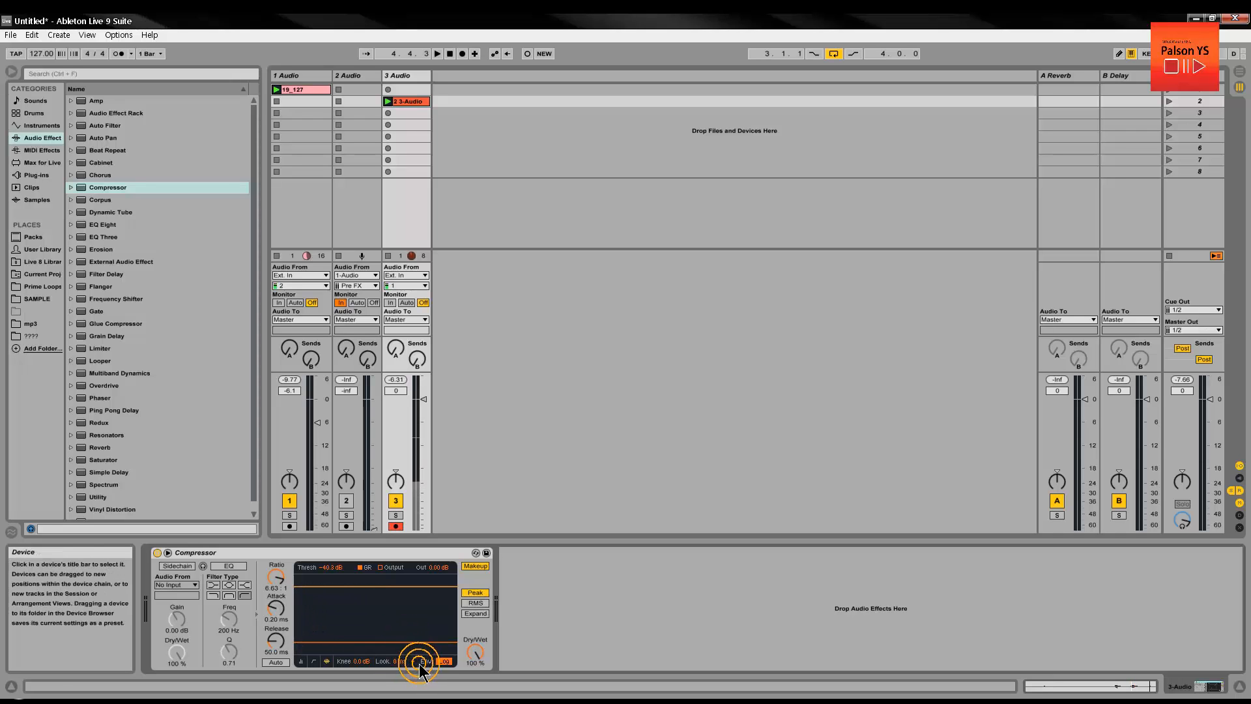
pyautogui.press('space')
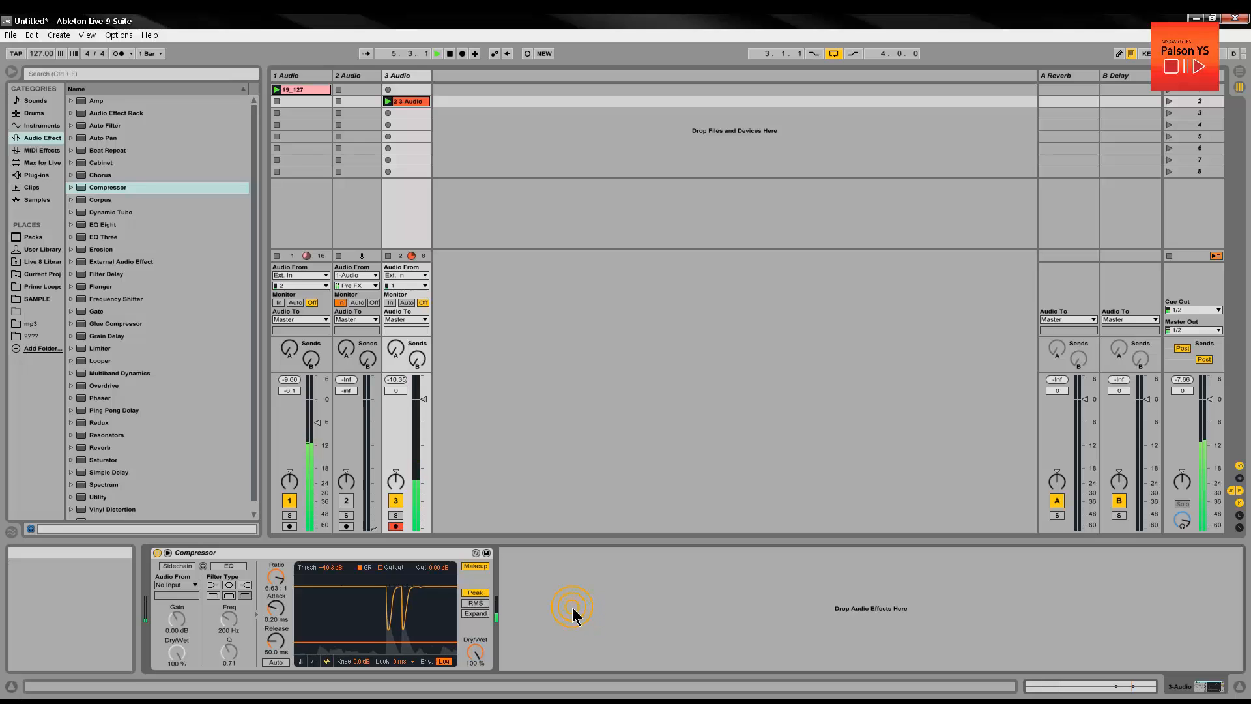
pyautogui.press('space')
pyautogui.click(619, 595)
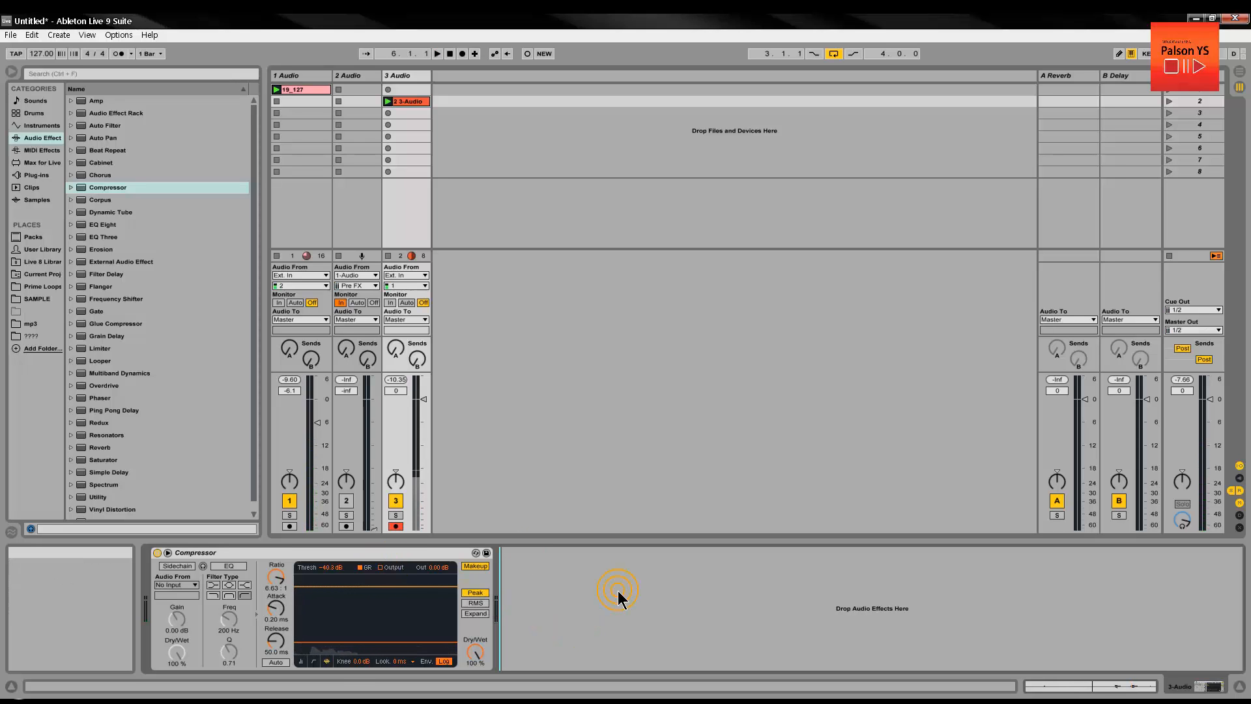
# Raise the Compressor's threshold to -12.9 dB and listen to the clips.
pyautogui.moveTo(369, 642)
pyautogui.mouseDown()
pyautogui.moveTo(369, 604)
pyautogui.moveTo(424, 608)
pyautogui.moveTo(427, 619)
pyautogui.mouseUp()
pyautogui.press('space')
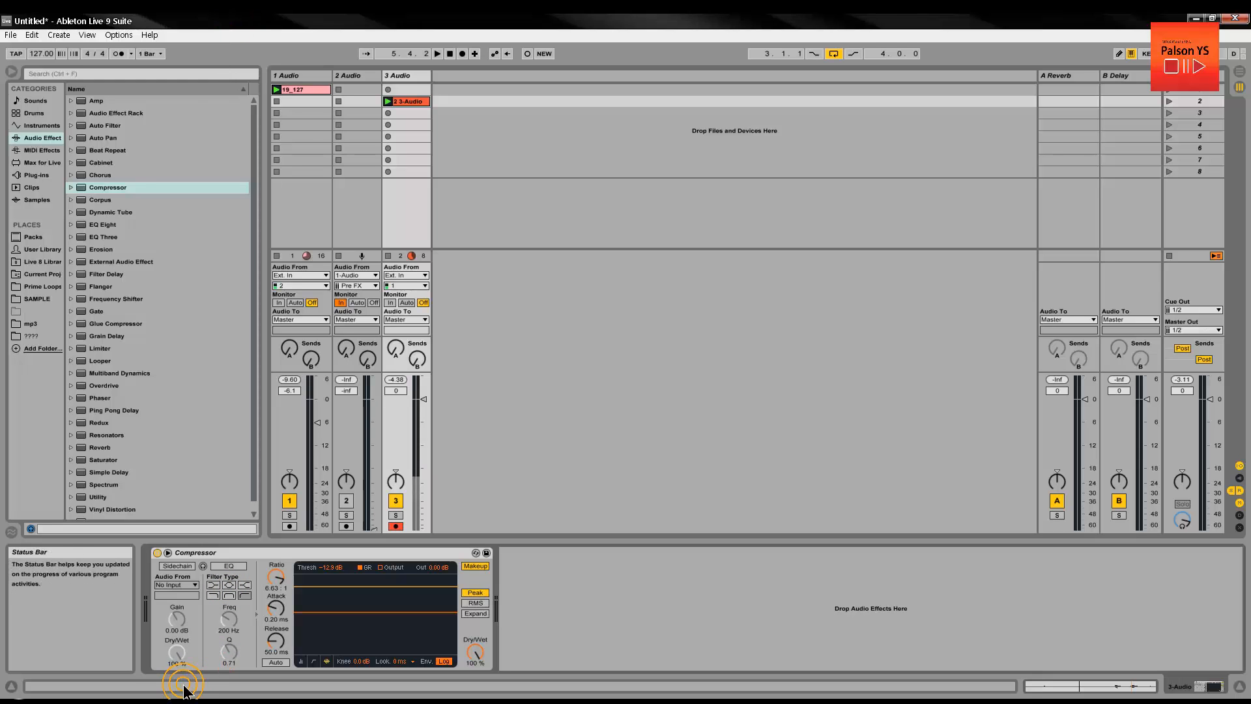
# Open the CLA-3A window from track 1 and the CLA-76 window from track 2, placing them side by side.
pyautogui.click(315, 76)
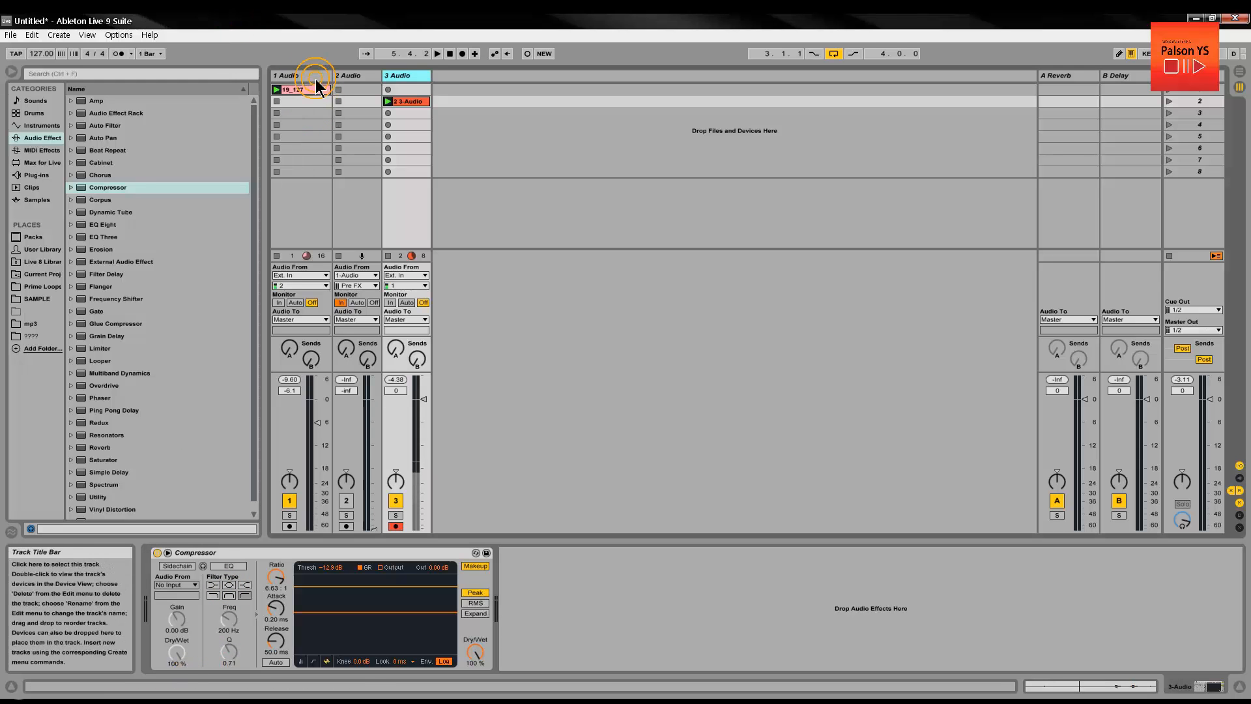
pyautogui.click(178, 552)
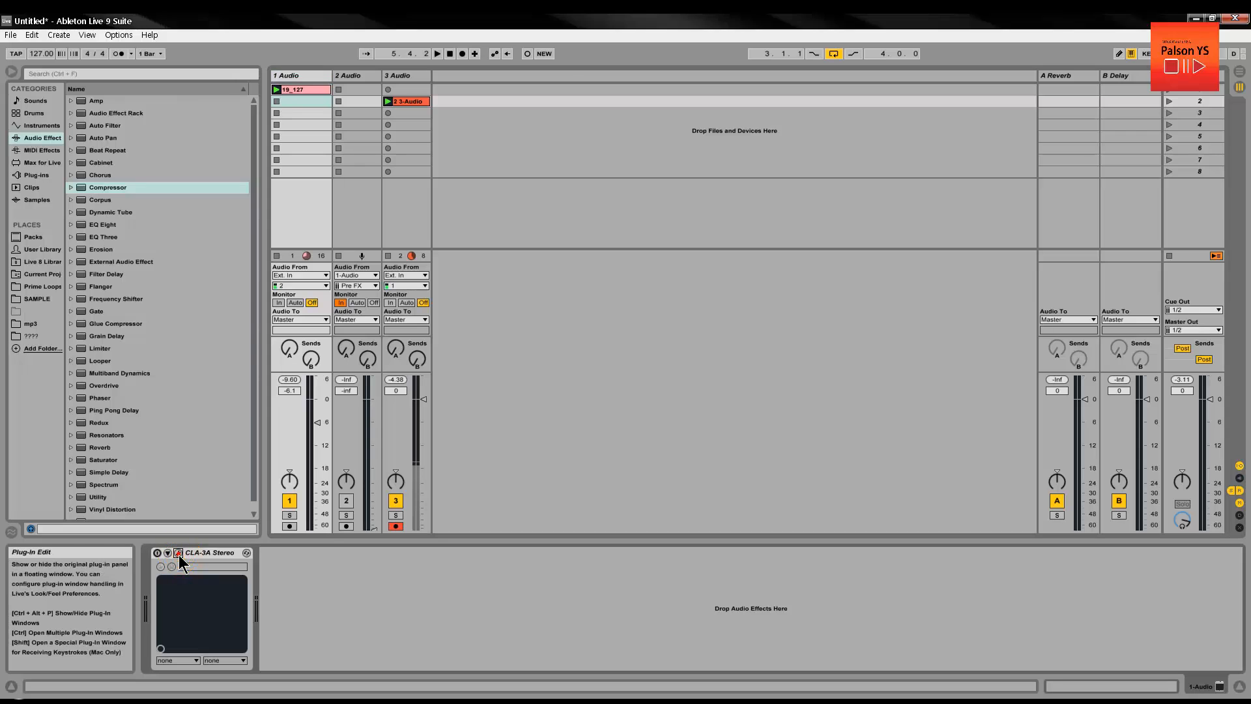
pyautogui.moveTo(515, 114); pyautogui.dragTo(216, 134)
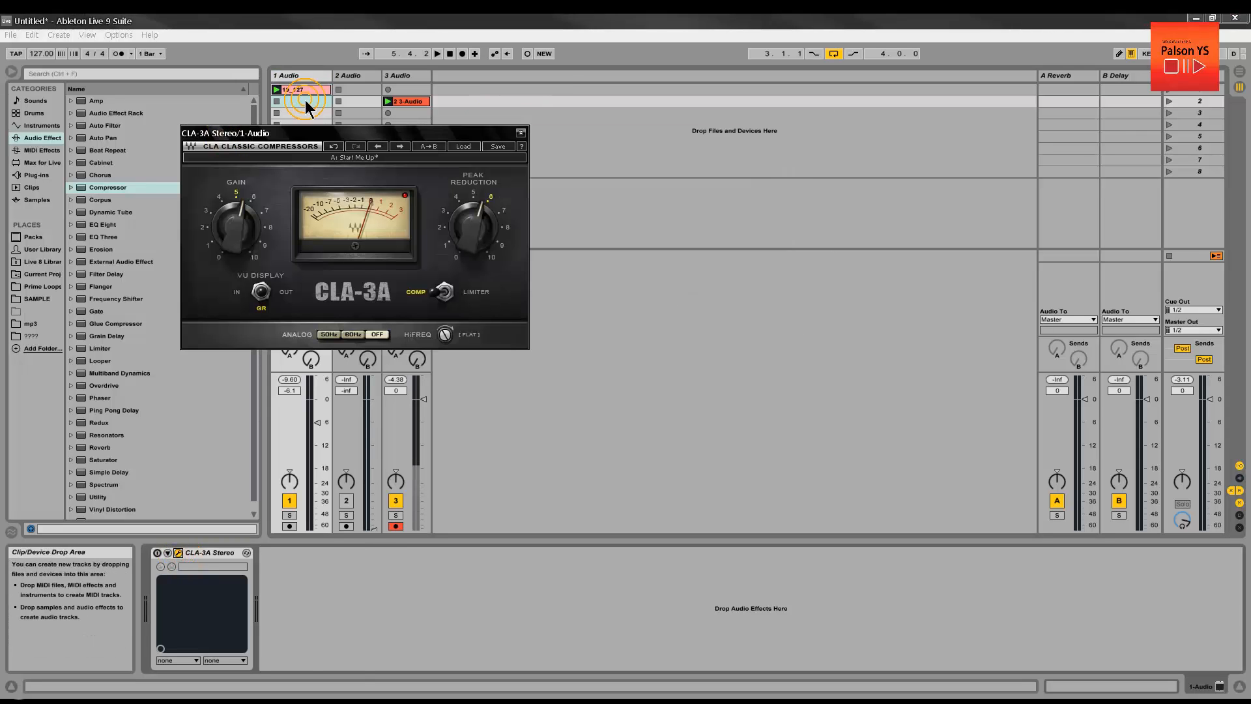
pyautogui.click(353, 77)
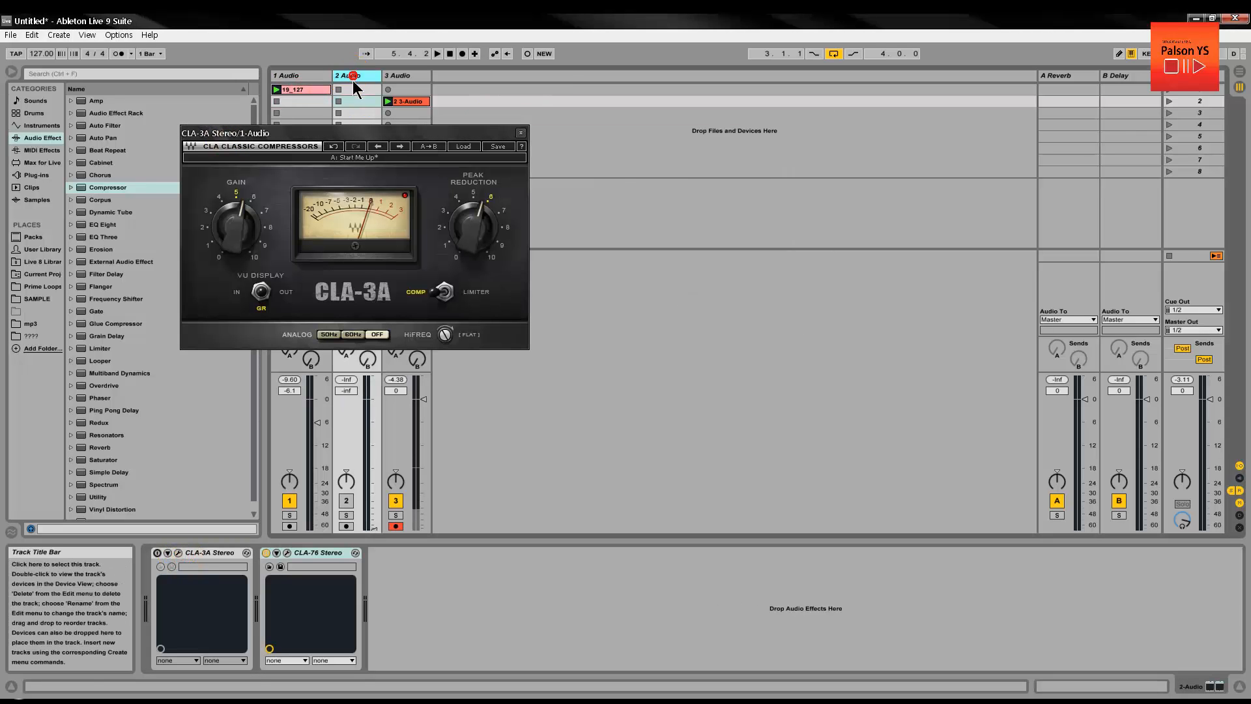
pyautogui.click(287, 553)
pyautogui.moveTo(584, 134); pyautogui.dragTo(662, 148)
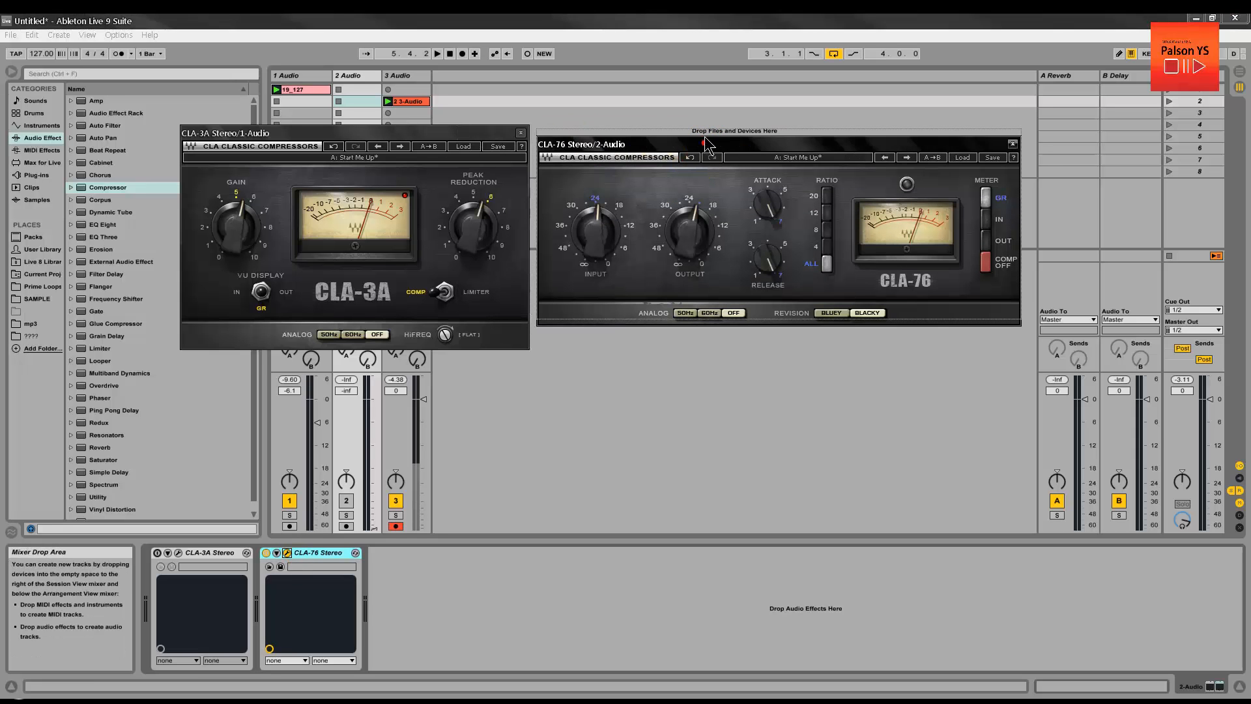
# Align the CLA-76 window level with the CLA-3A window and select its ALL ratio.
pyautogui.click(697, 251)
pyautogui.click(789, 228)
pyautogui.click(768, 130)
pyautogui.moveTo(770, 132); pyautogui.dragTo(771, 134)
pyautogui.click(842, 399)
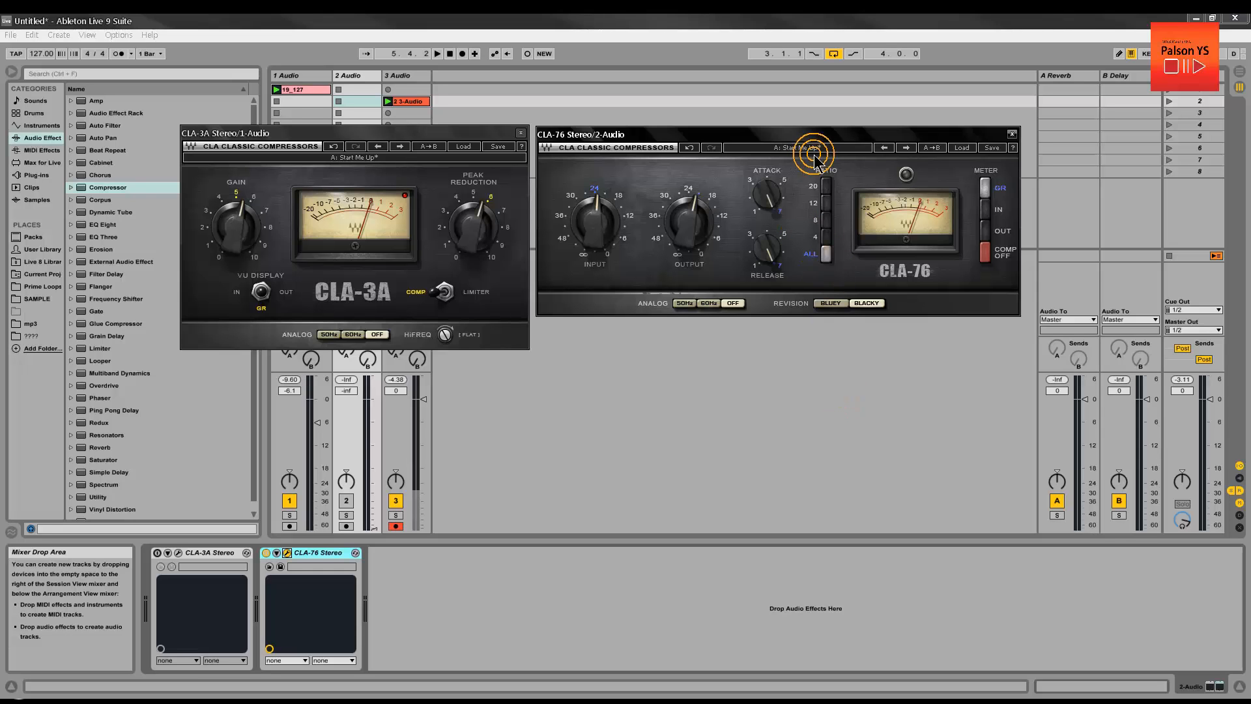
pyautogui.click(826, 258)
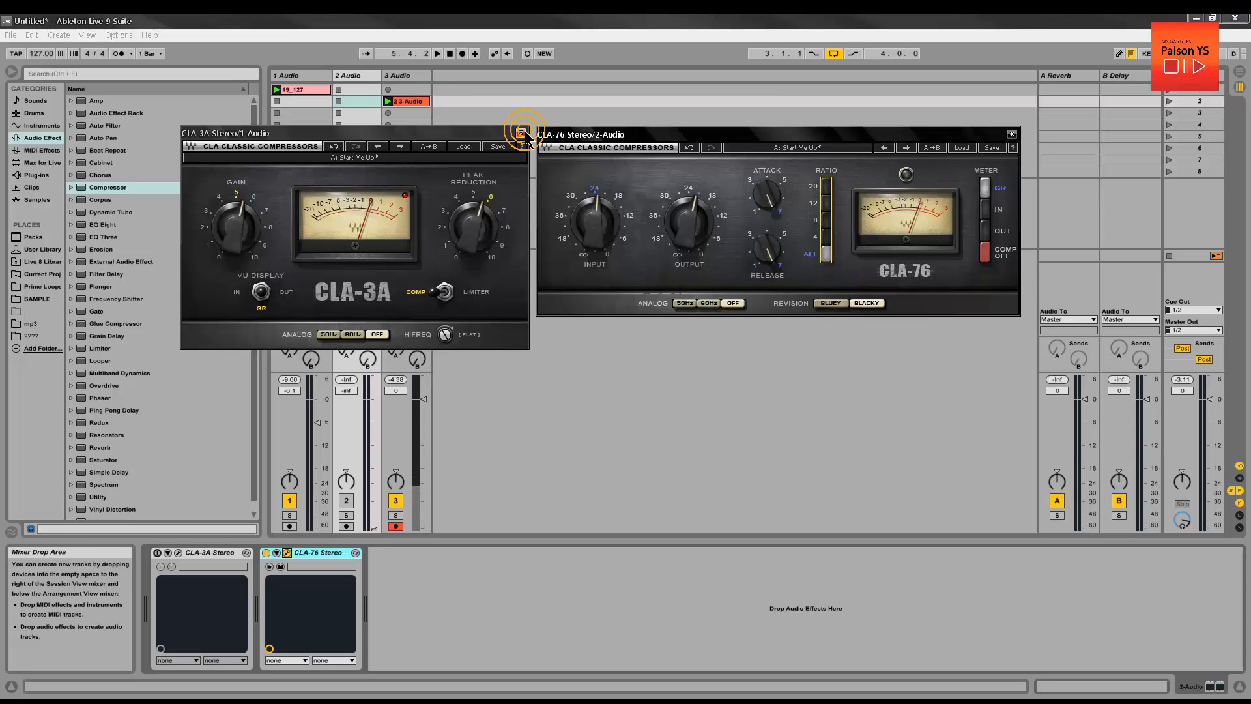
# Nudge the CLA-3A and CLA-76 windows slightly to keep both fully in view for comparison.
pyautogui.click(497, 135)
pyautogui.moveTo(497, 134); pyautogui.dragTo(560, 130)
pyautogui.click(560, 137)
pyautogui.click(717, 364)
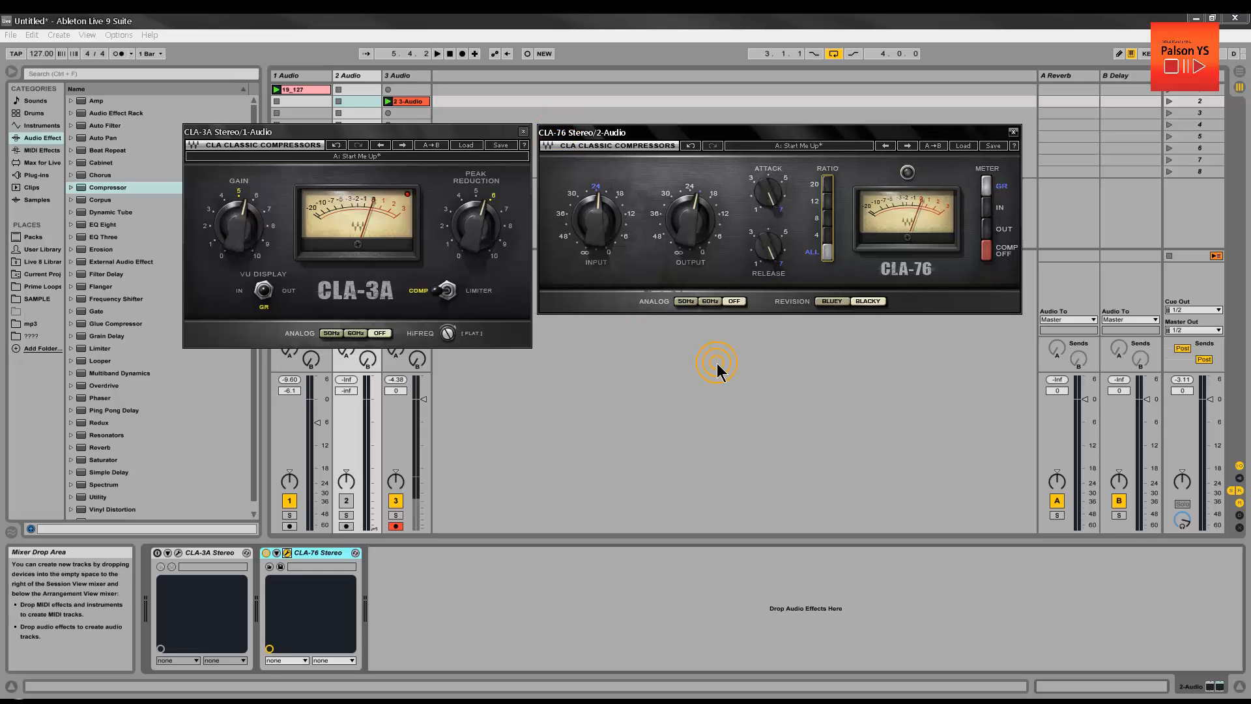
pyautogui.click(706, 408)
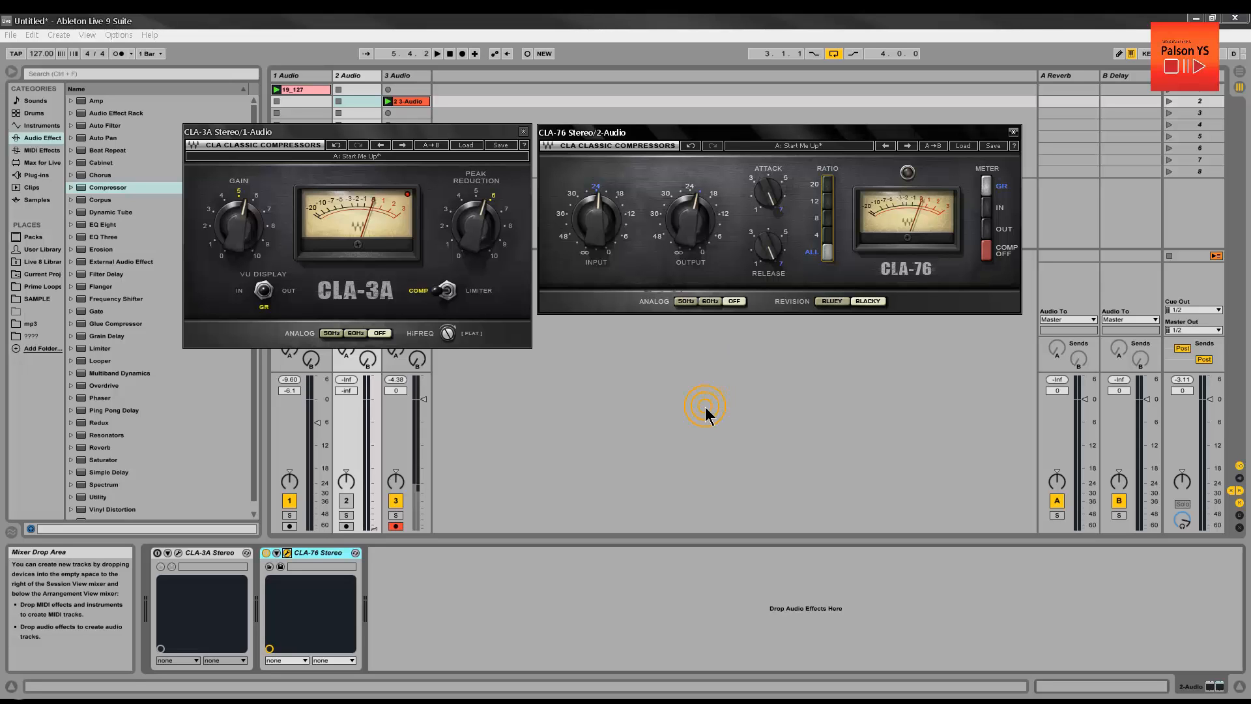